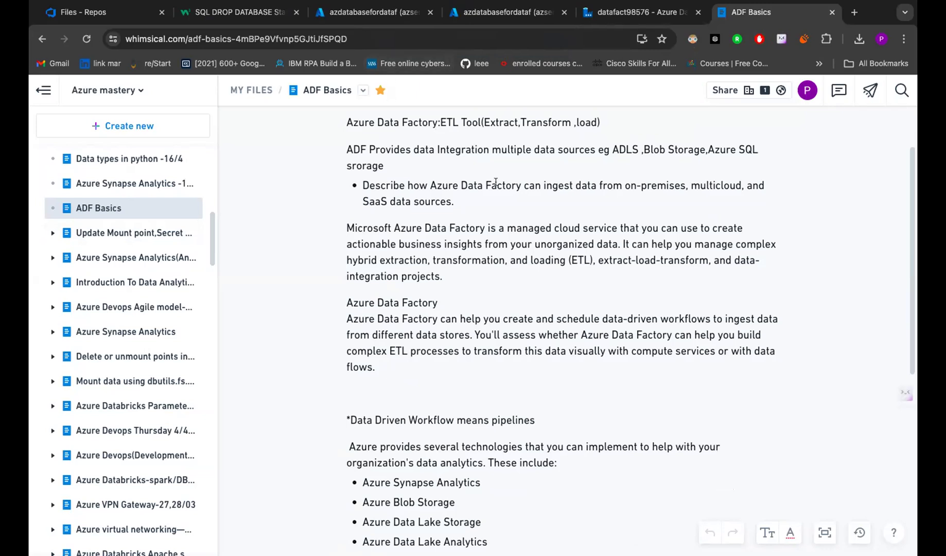
- Highlight the 'data-driven workflows' words and the complex ETL processes sentence in the overview text
scroll(496, 182, down, 4)
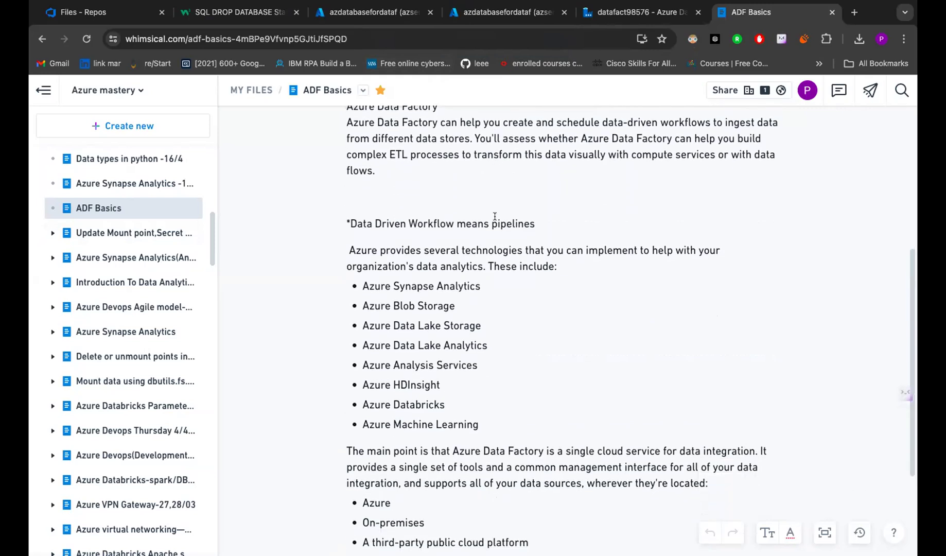
scroll(501, 243, down, 3)
scroll(500, 244, up, 8)
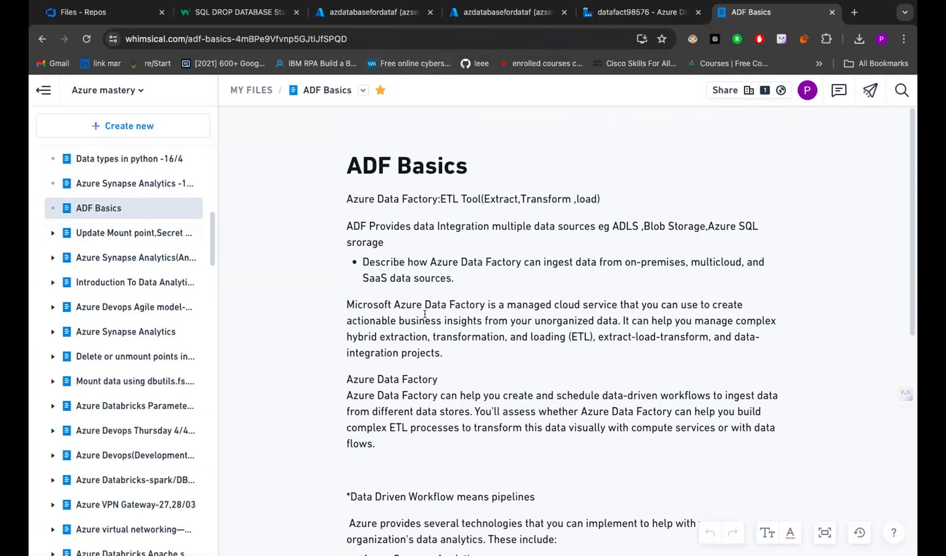
drag(447, 302, 644, 351)
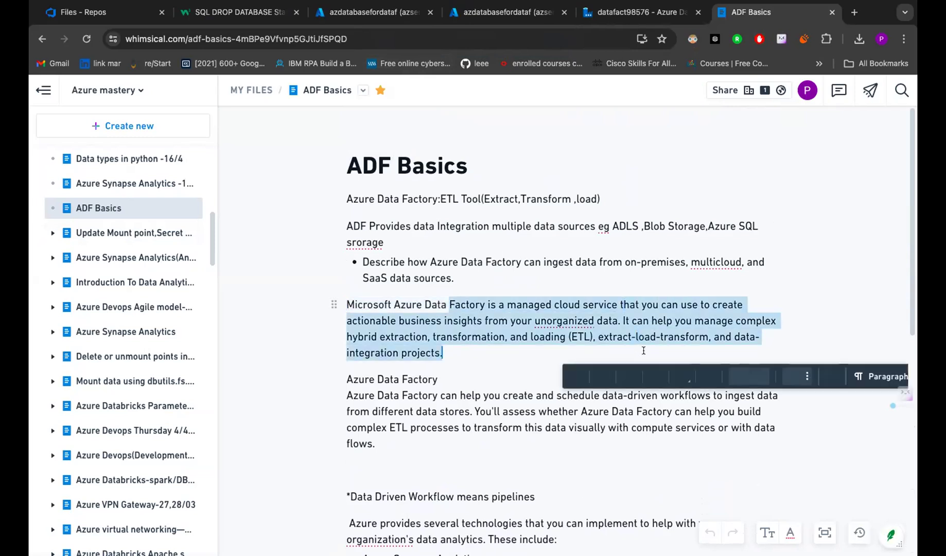
scroll(644, 351, down, 2)
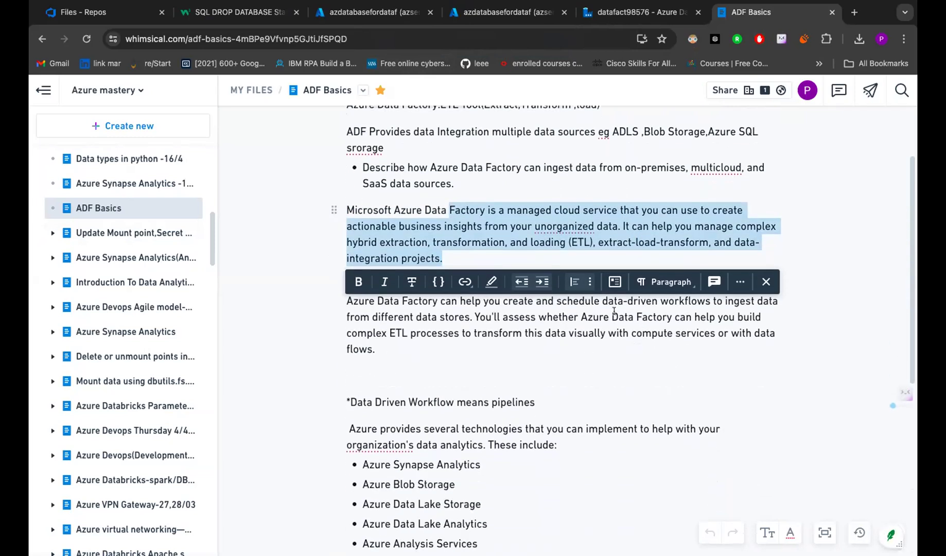
click(615, 313)
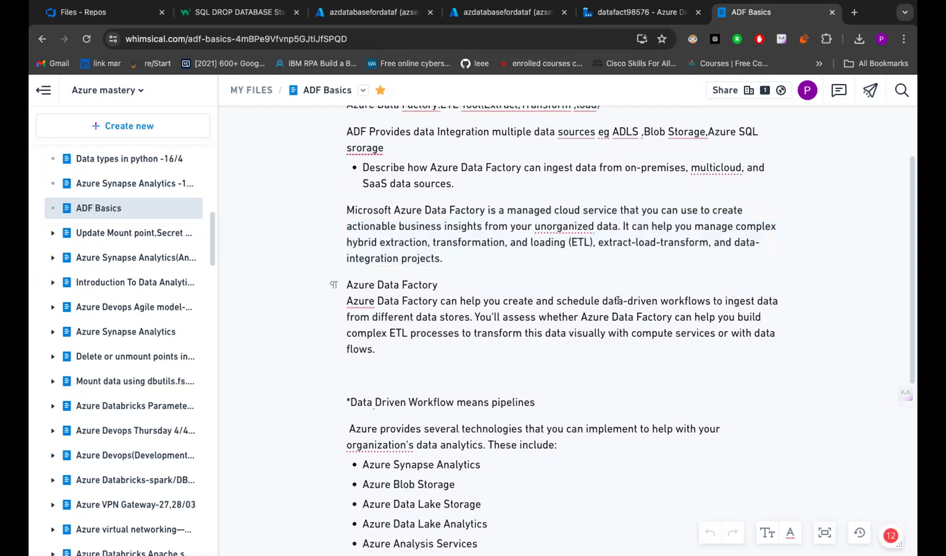
drag(600, 301, 709, 294)
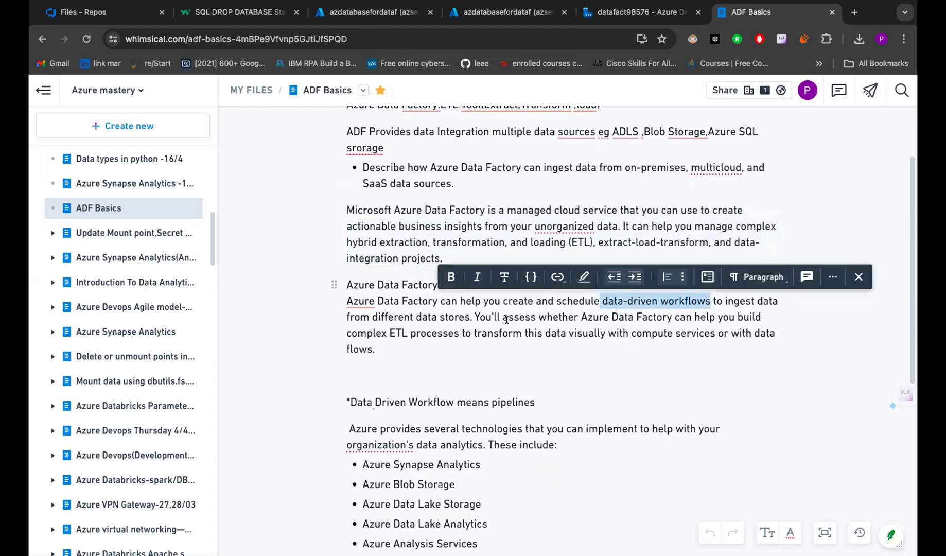
drag(480, 311, 710, 327)
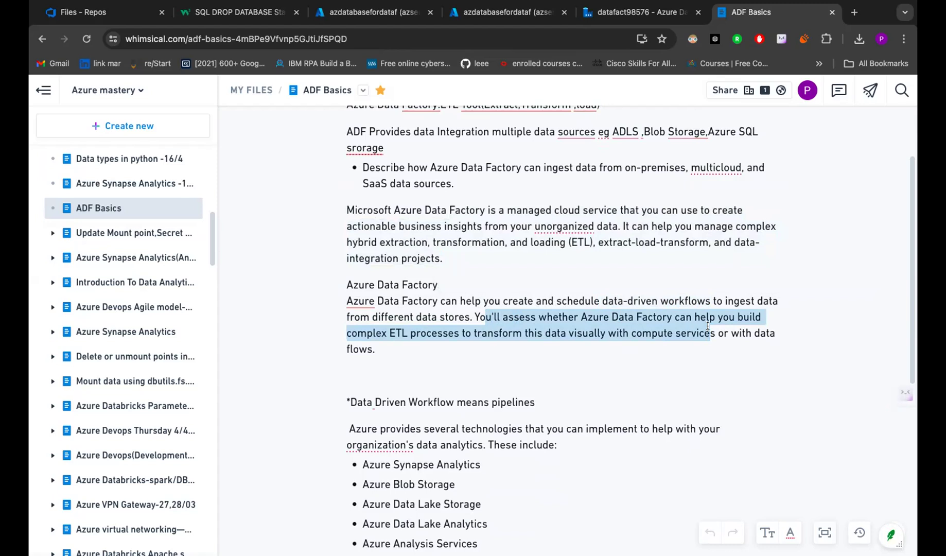
drag(708, 326, 706, 334)
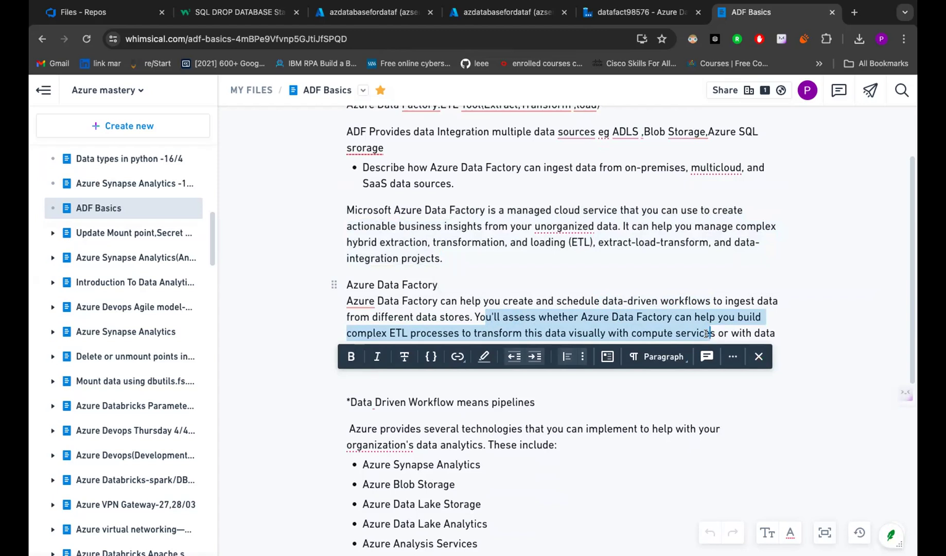
- In the ADF pipeline, expand the Azure Data Explorer, Azure Function and General activity groups
click(408, 20)
click(497, 14)
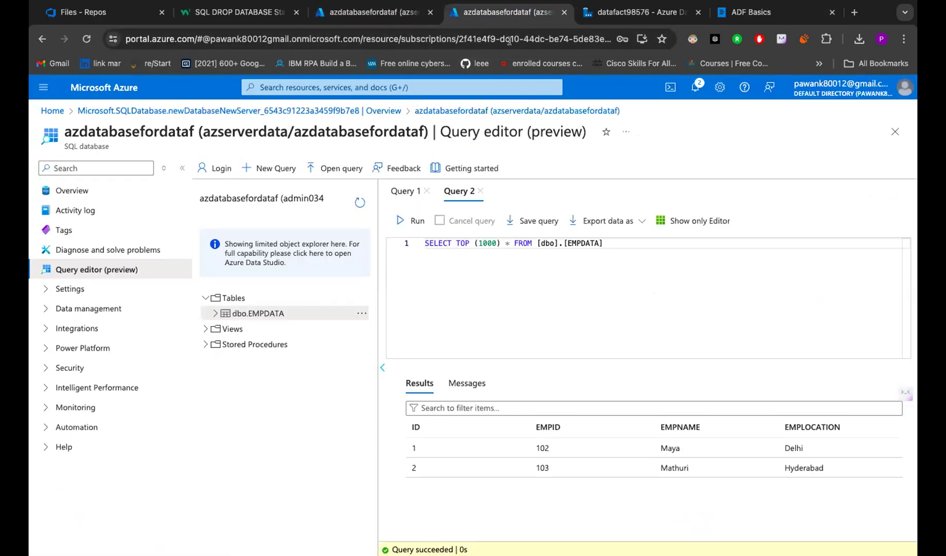
click(613, 13)
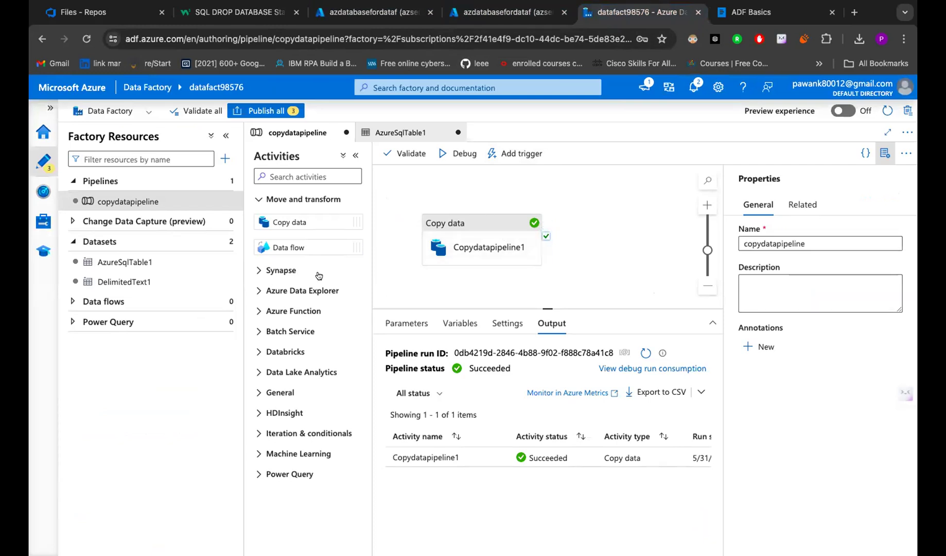
click(307, 291)
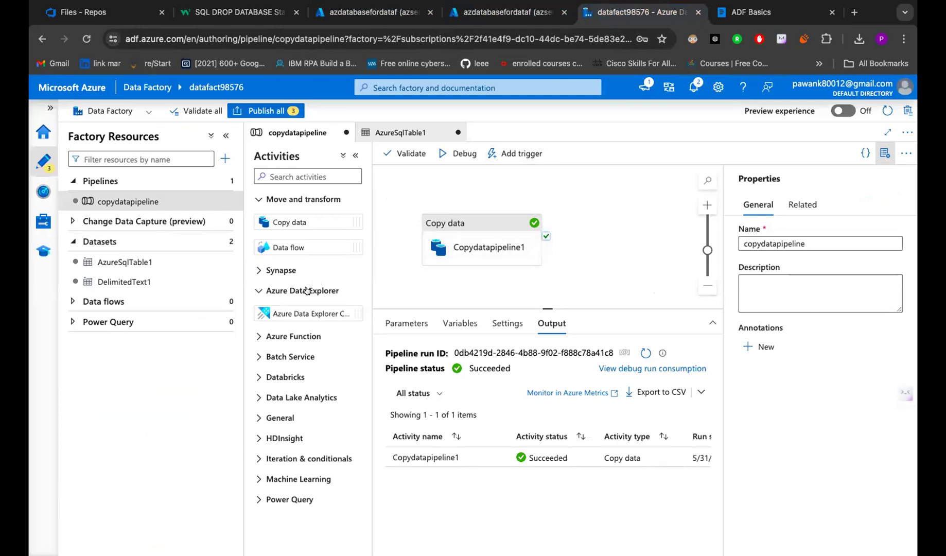
click(303, 336)
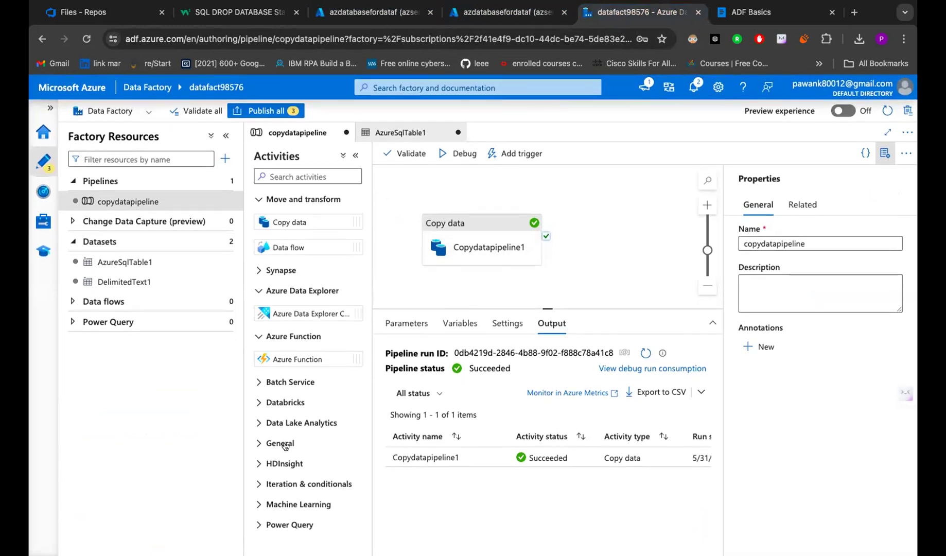
click(285, 442)
scroll(284, 443, down, 4)
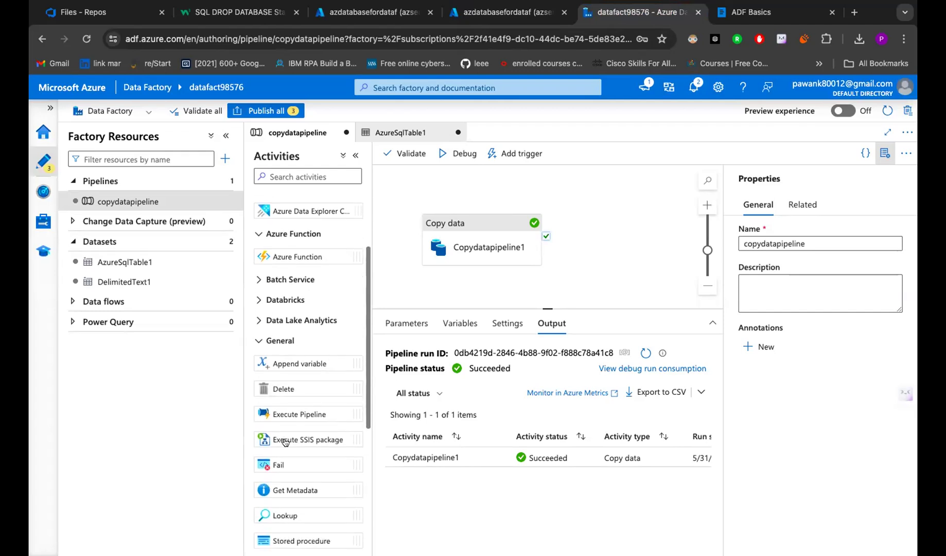
scroll(285, 442, down, 3)
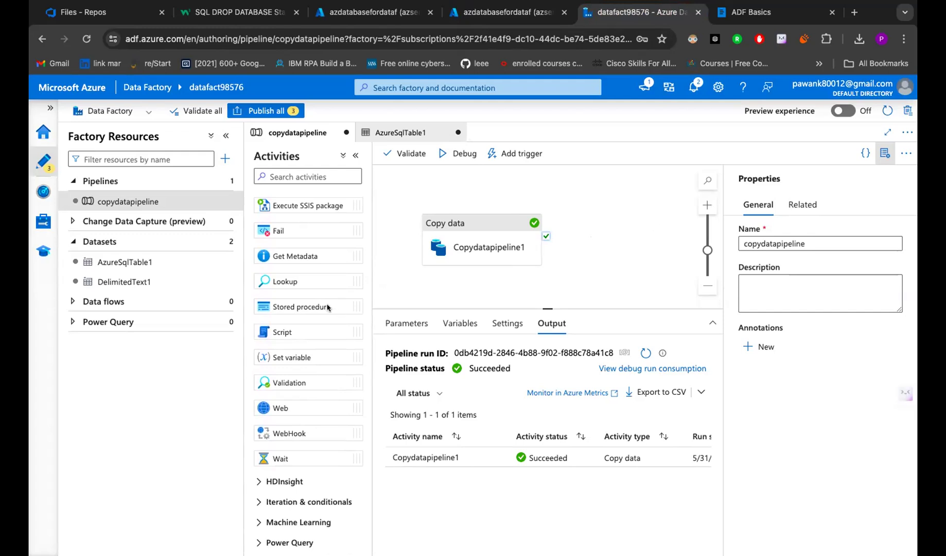
- Add a Stored procedure activity that runs on Copy data's success, and check its settings
drag(606, 266, 615, 248)
drag(544, 236, 596, 233)
click(613, 220)
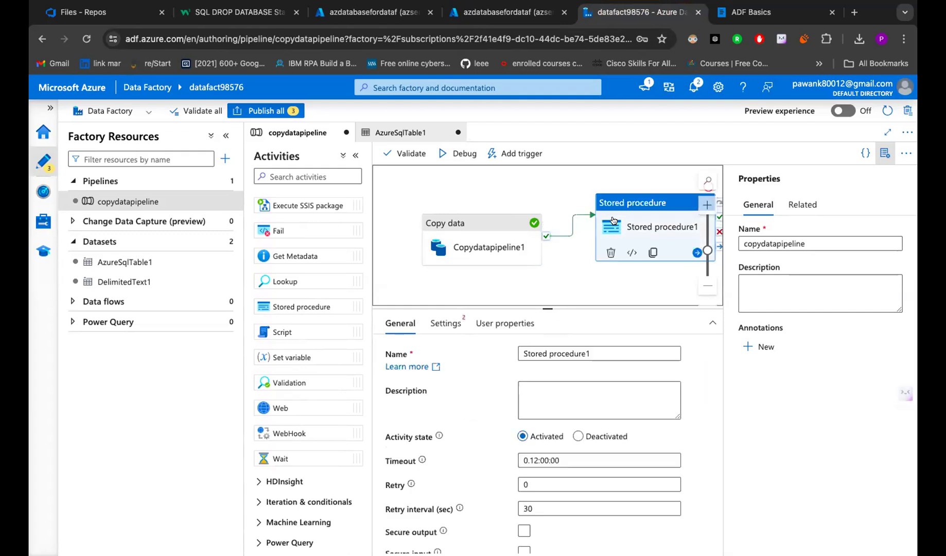
click(446, 320)
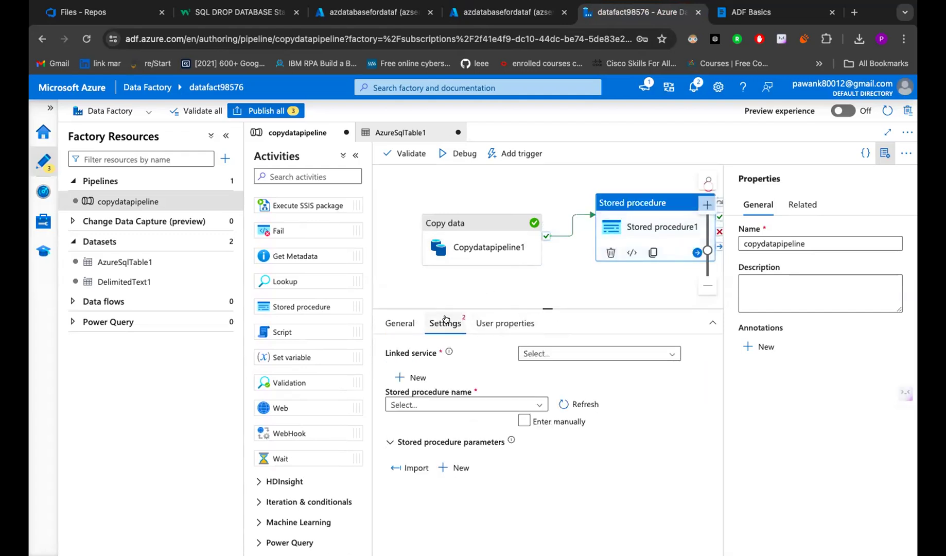
click(492, 402)
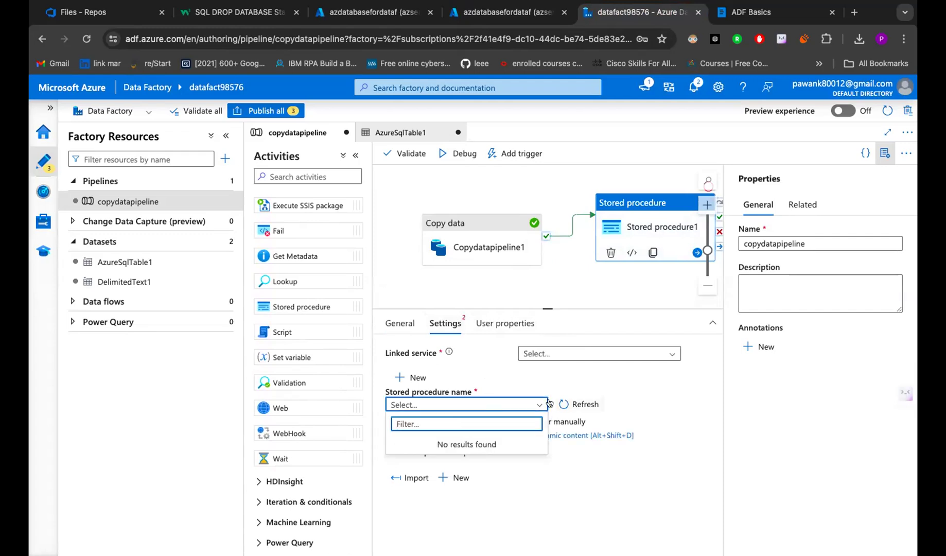
click(640, 388)
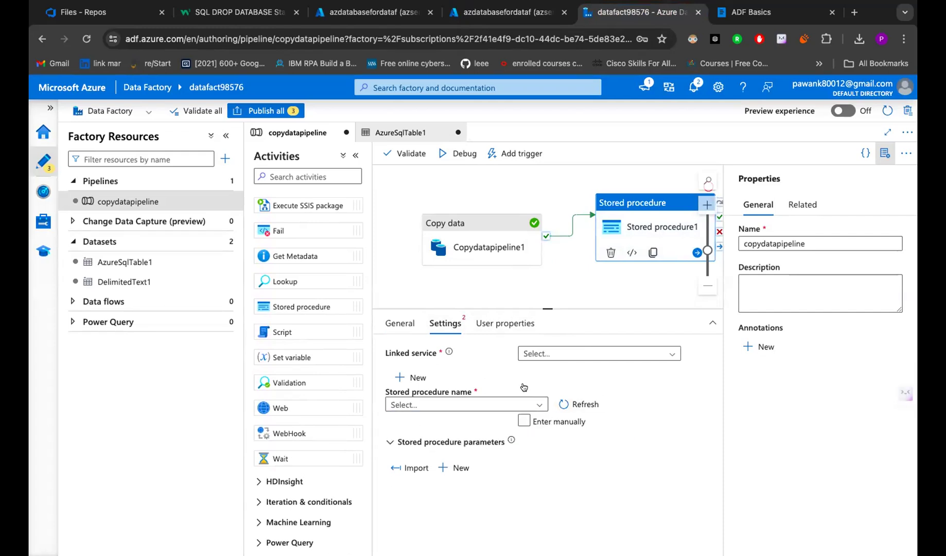
- After checking Copy data's sink, set the Stored procedure's linked service to AzureSqlDatabase1
click(492, 233)
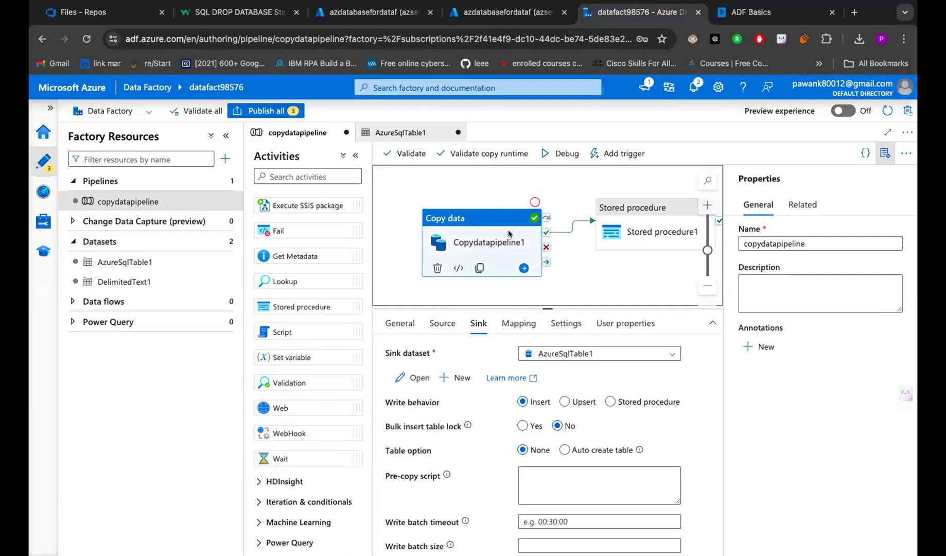
click(669, 222)
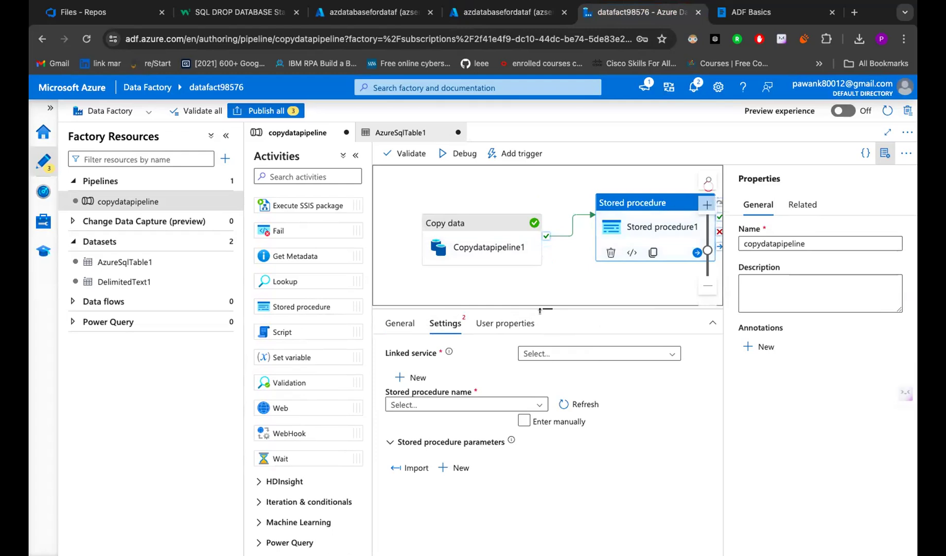
click(539, 351)
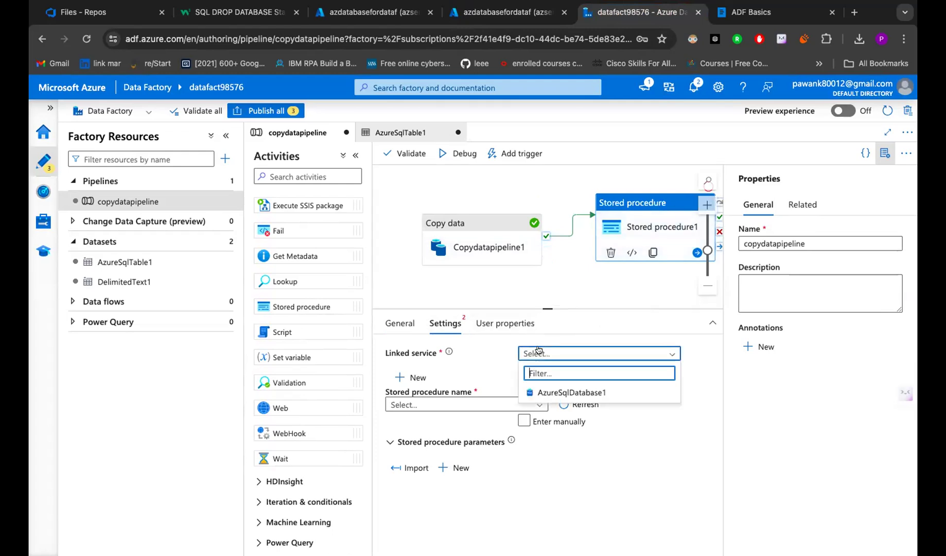
click(552, 392)
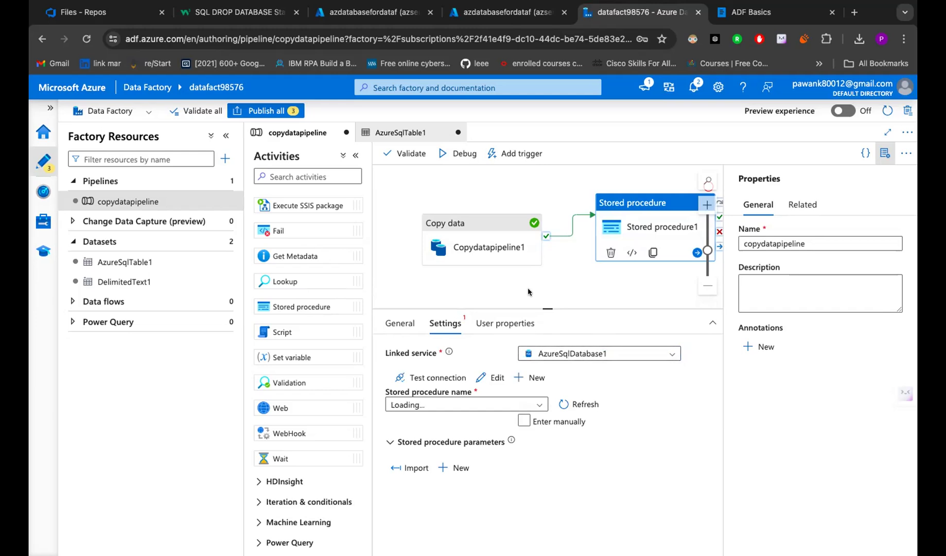
click(482, 245)
click(617, 218)
scroll(617, 217, right, 5)
scroll(620, 217, right, 2)
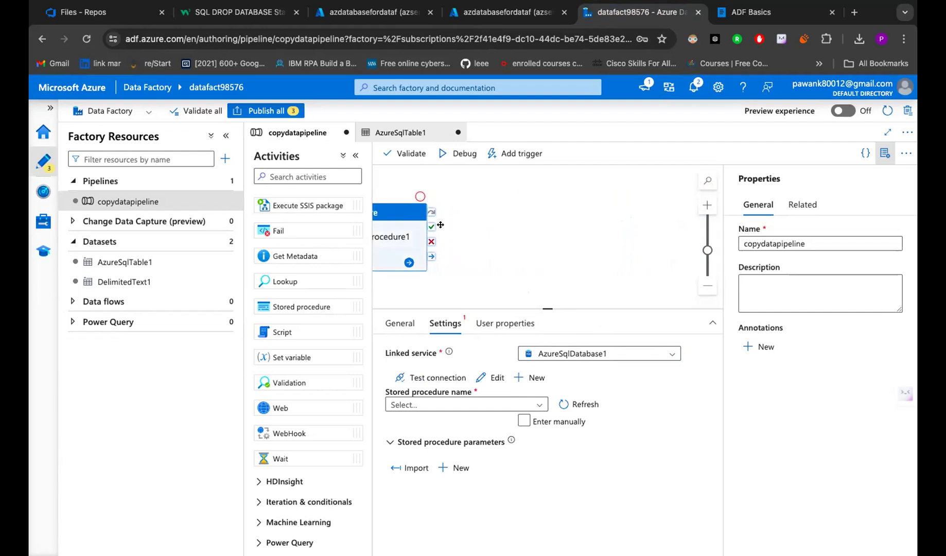
scroll(405, 228, down, 2)
- Connect Stored procedure1's success output to Get Metadata1 and review the whole pipeline canvas
drag(406, 227, 580, 250)
click(596, 301)
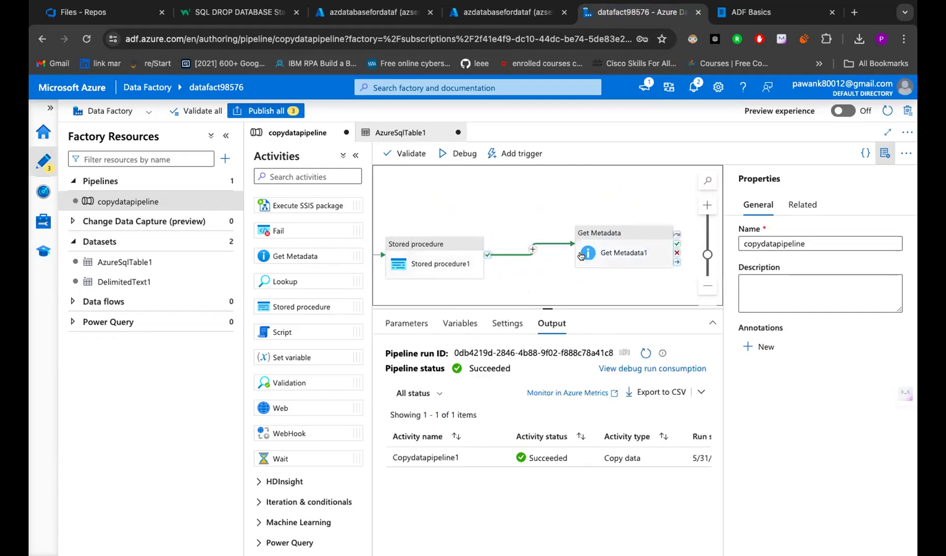
scroll(597, 299, left, 4)
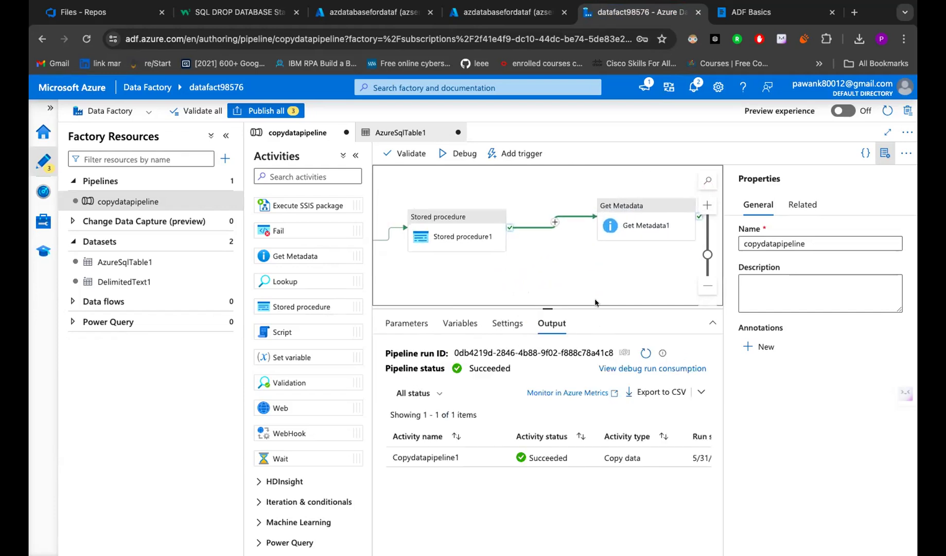
scroll(634, 292, down, 5)
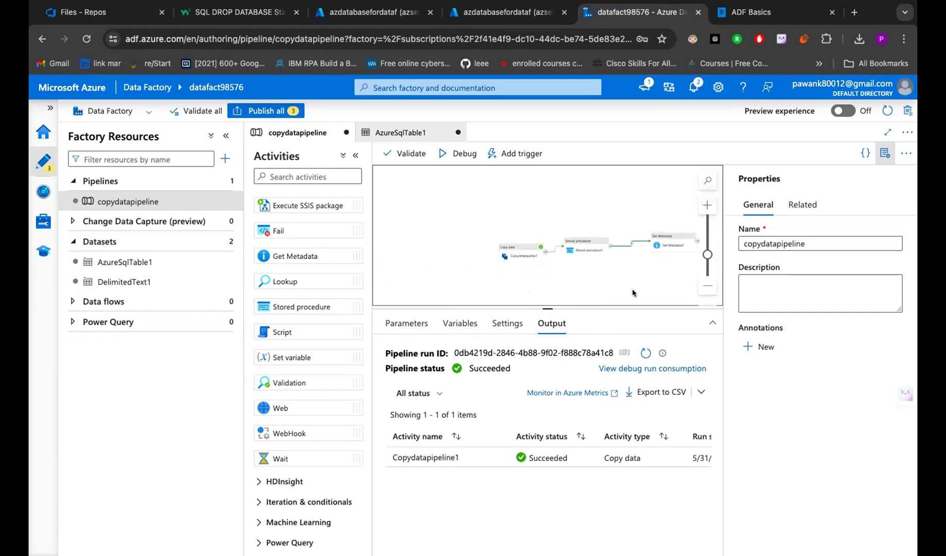
scroll(615, 282, up, 5)
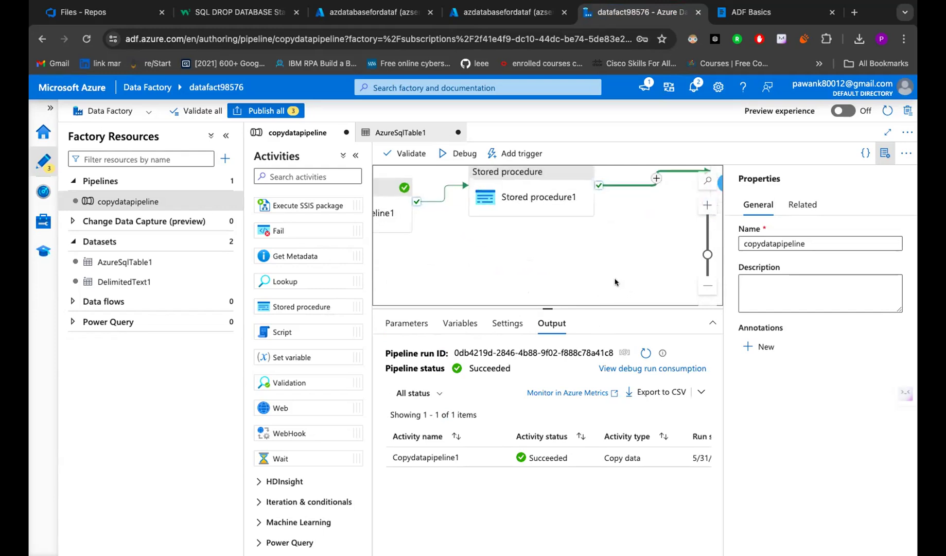
scroll(615, 282, down, 3)
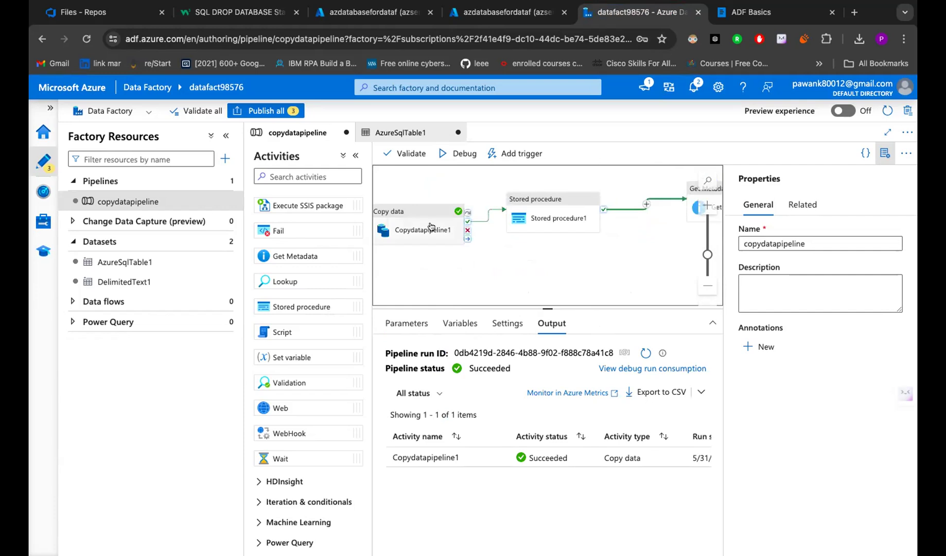
scroll(594, 218, right, 2)
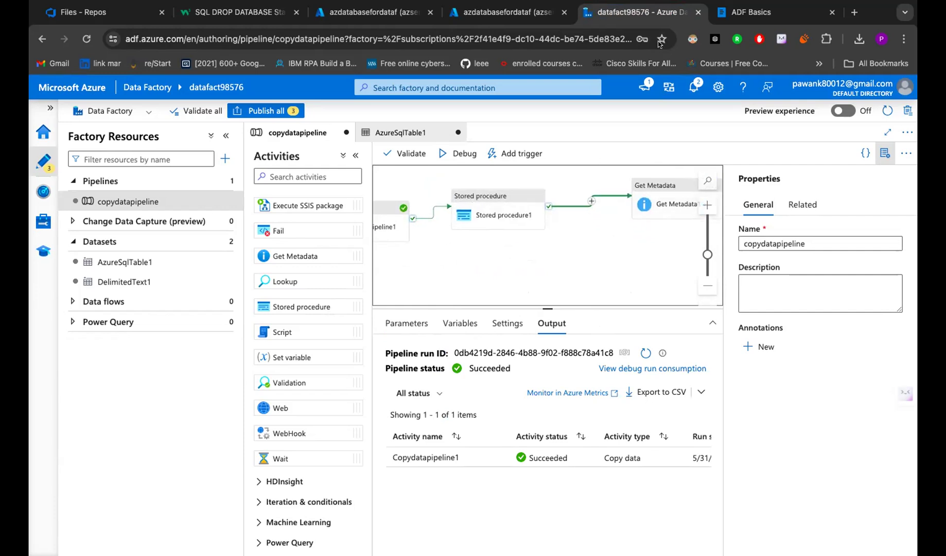
click(488, 15)
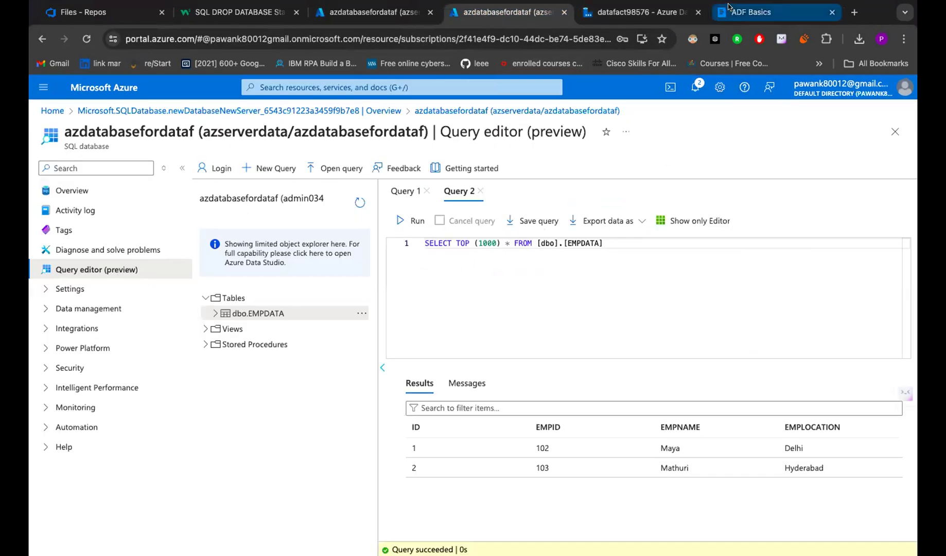
- In ADF Basics, delete the asterisk before 'Data Driven Workflow means pipelines'
click(752, 11)
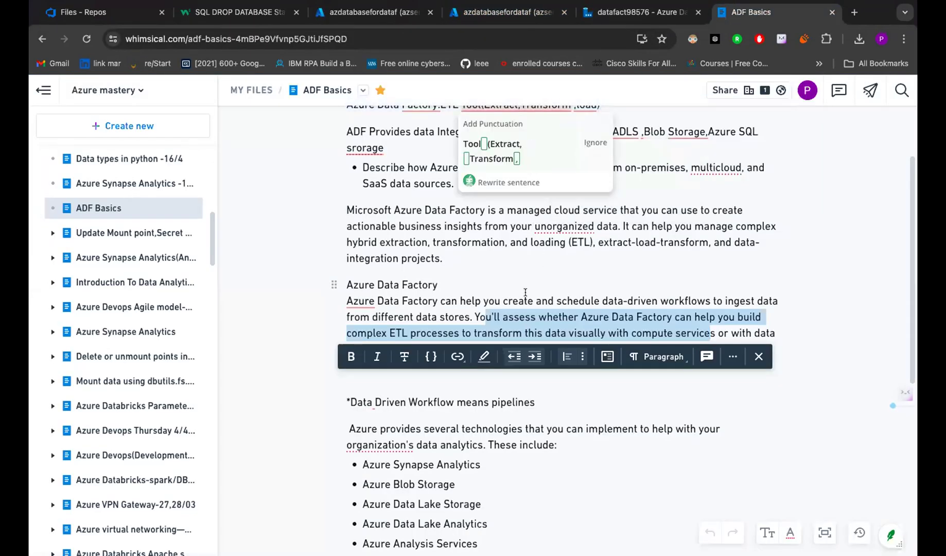
scroll(504, 256, down, 3)
click(485, 232)
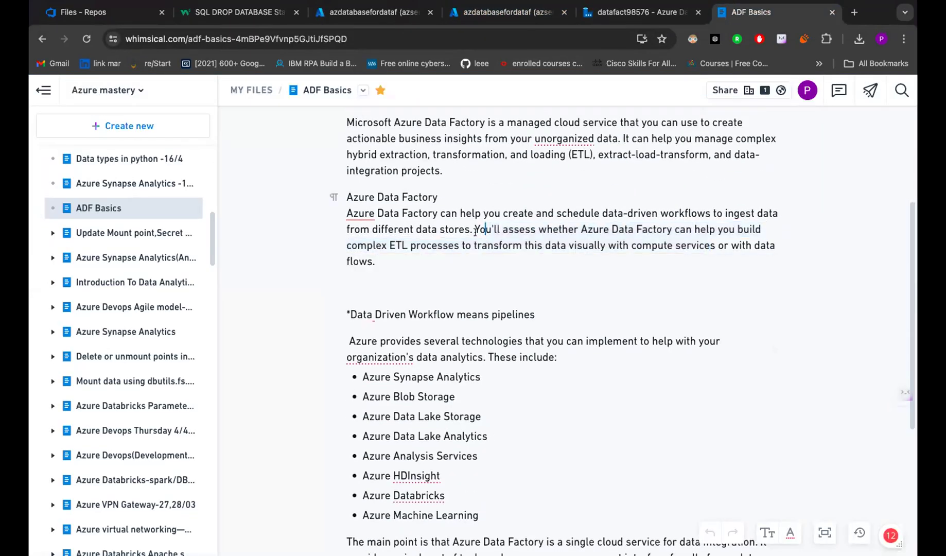
drag(473, 229, 773, 290)
scroll(432, 207, down, 3)
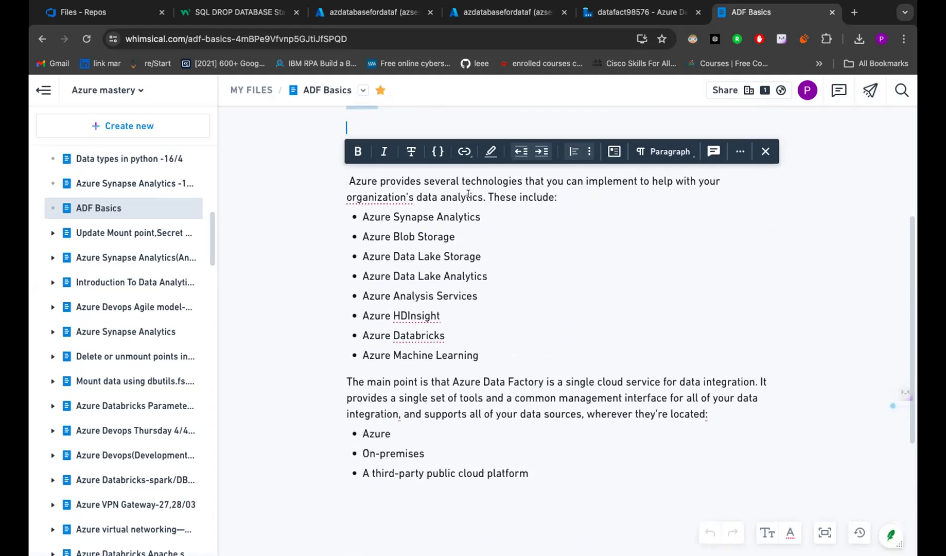
scroll(431, 207, up, 1)
click(369, 251)
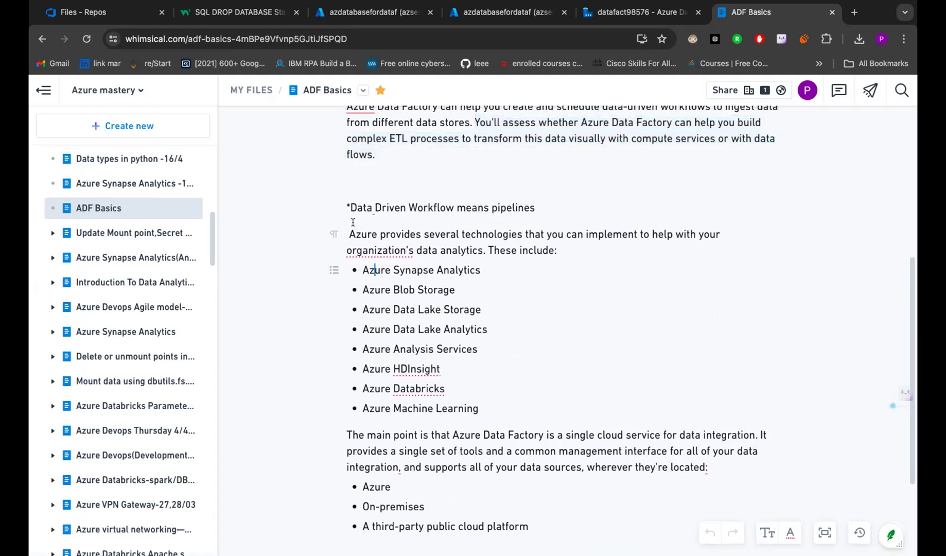
click(349, 207)
key(BackSpace)
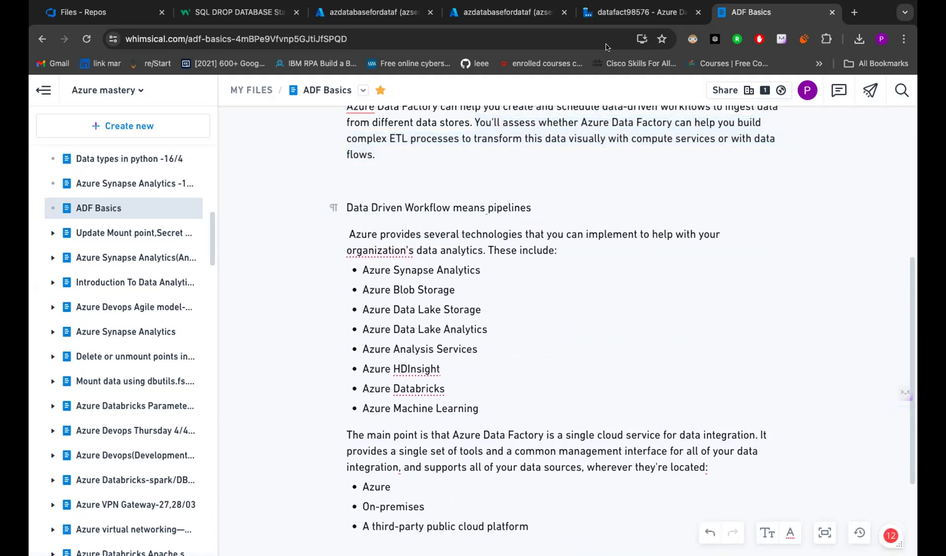
- Collapse General, then browse and collapse the Synapse and Azure Function activity groups
click(638, 11)
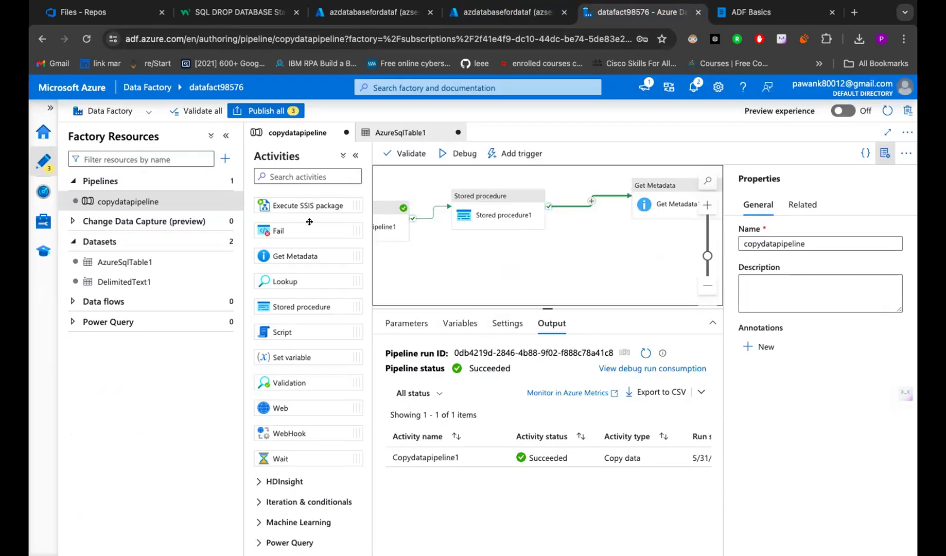
scroll(309, 221, up, 5)
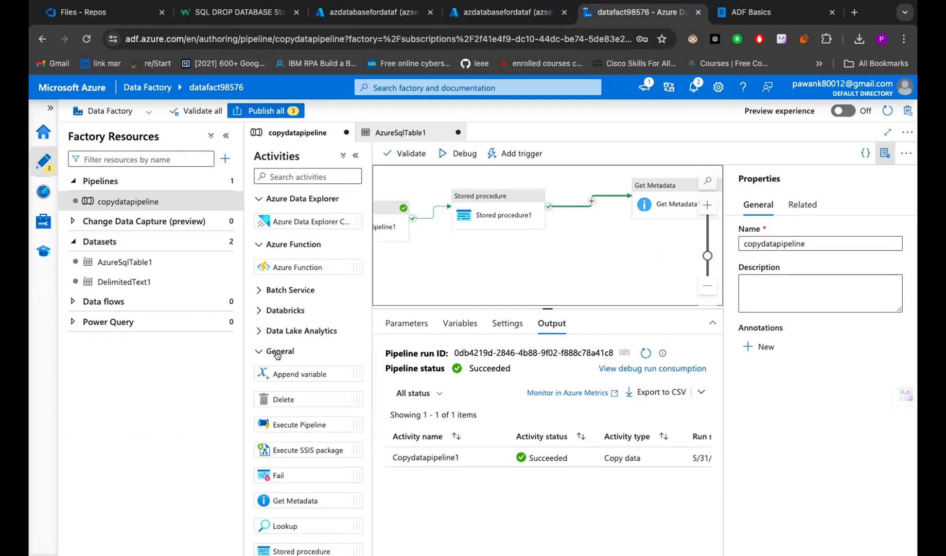
click(277, 353)
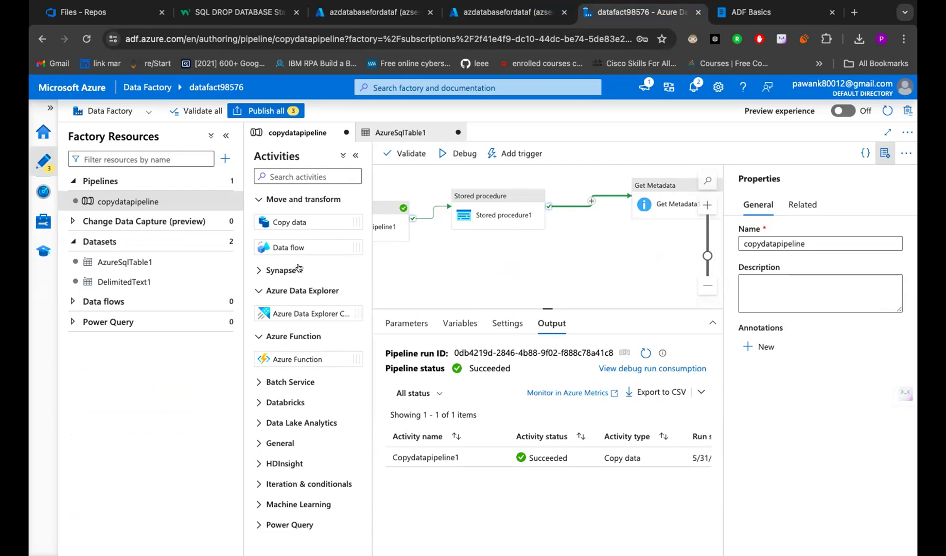
click(282, 271)
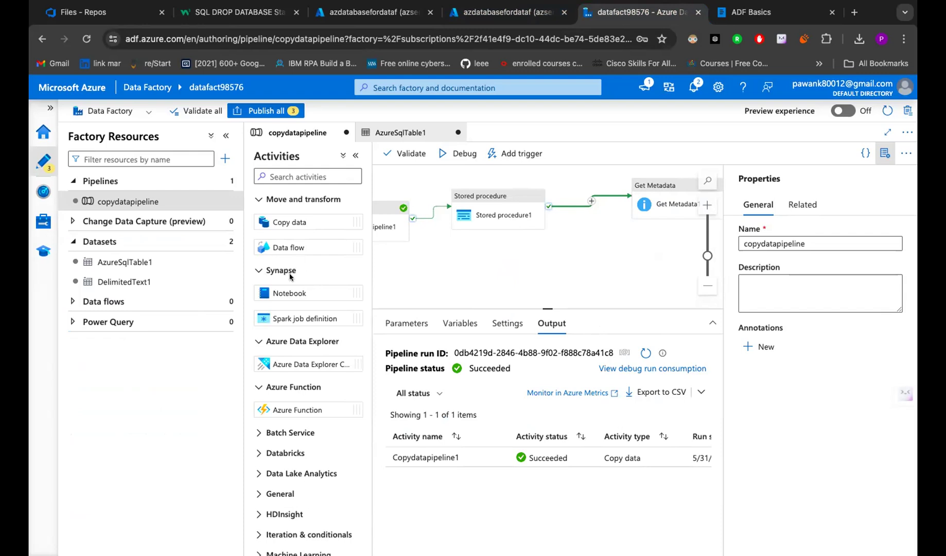
scroll(301, 303, down, 1)
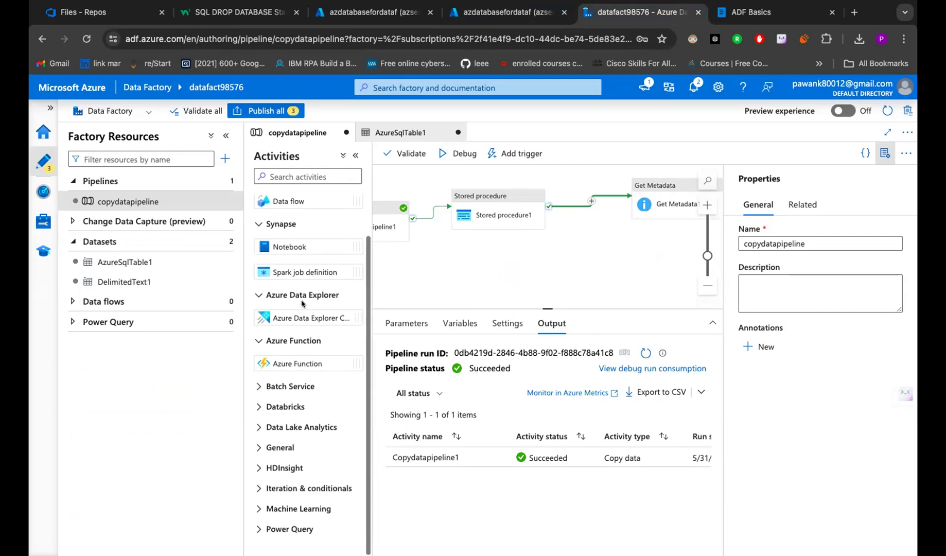
click(295, 343)
click(292, 361)
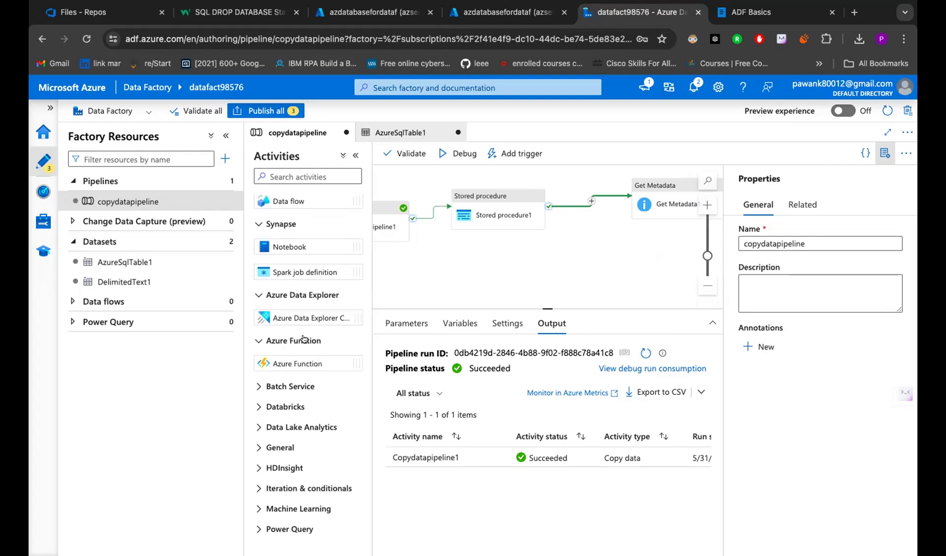
click(303, 340)
scroll(308, 338, up, 1)
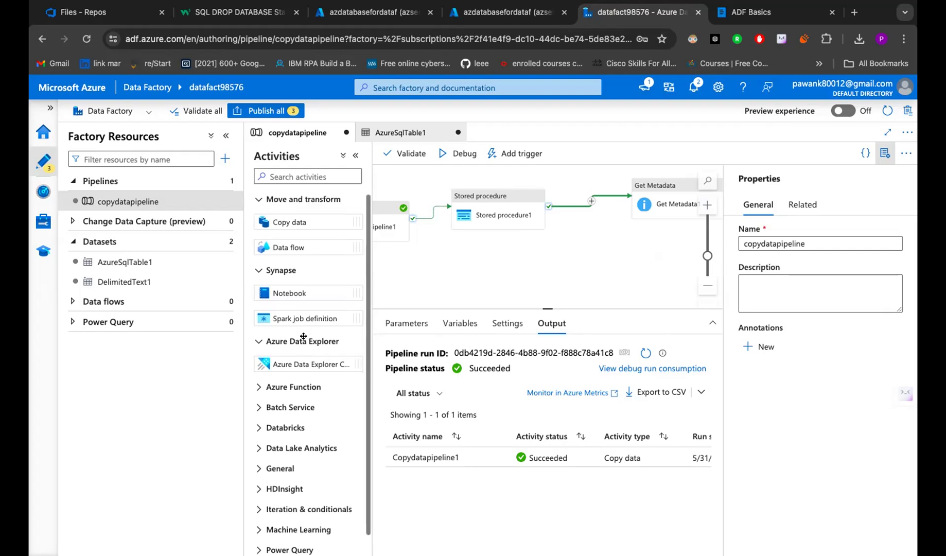
click(279, 270)
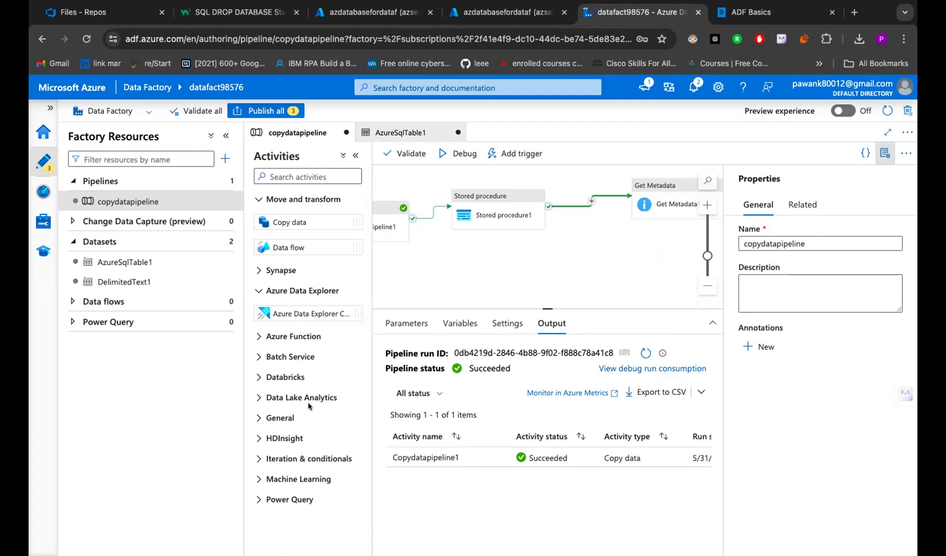
- Expand the Databricks group to show the Notebook, Jar and Python activities
click(292, 375)
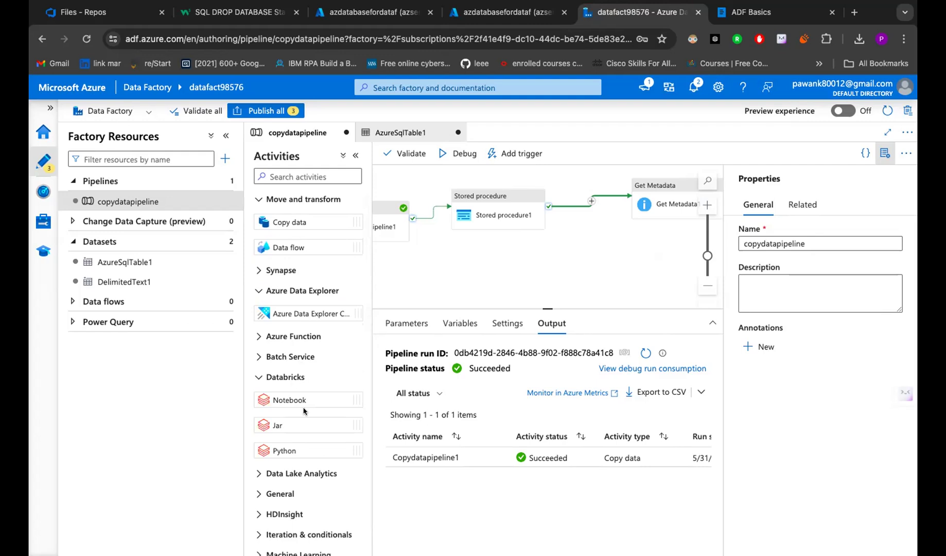
ctrl+scroll(304, 411, up, 5)
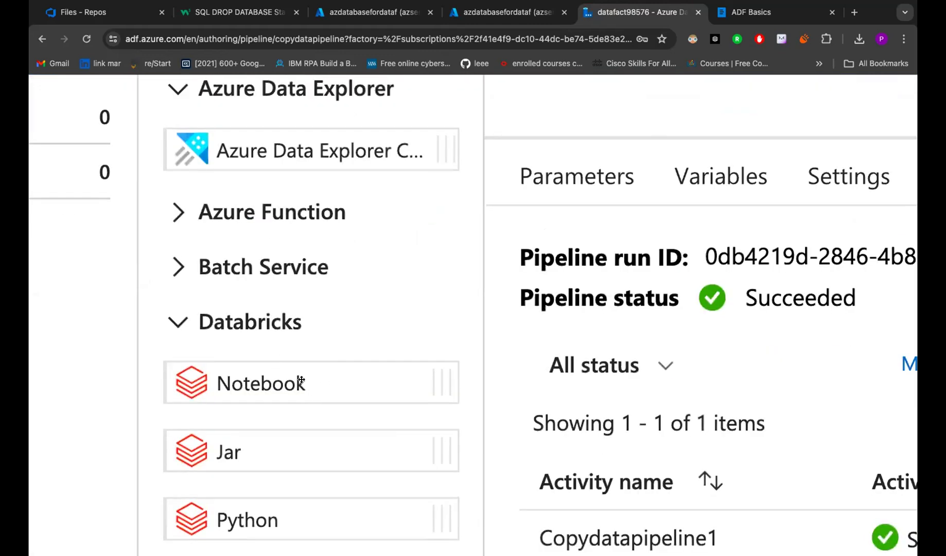
ctrl+scroll(295, 382, down, 5)
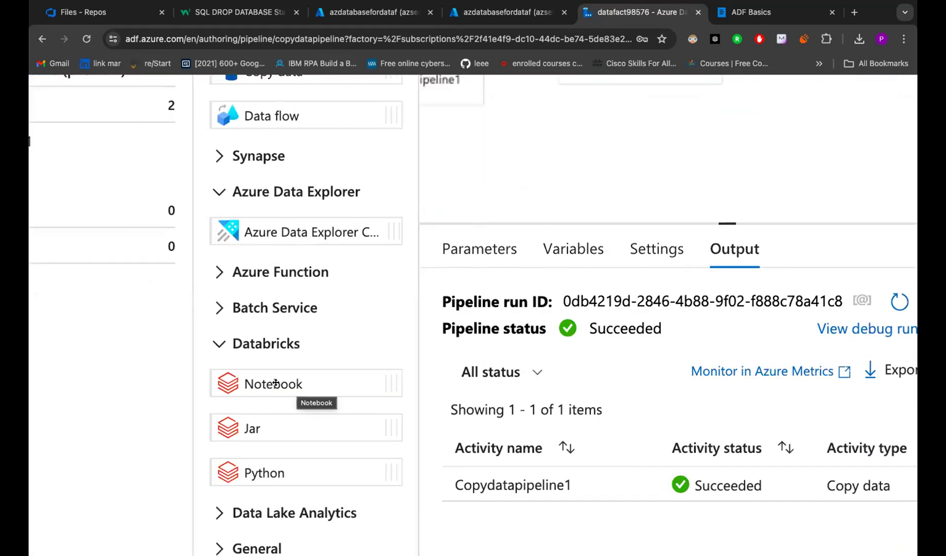
click(266, 344)
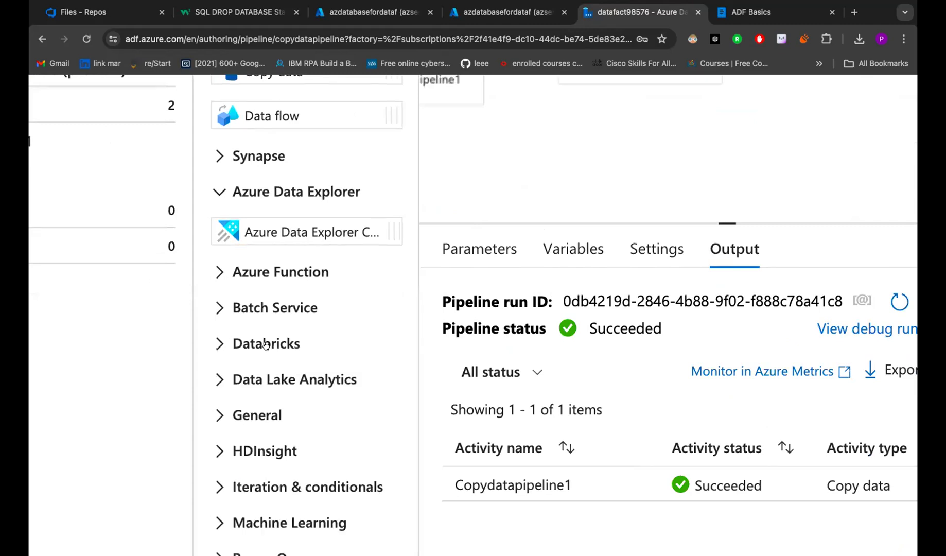
click(264, 344)
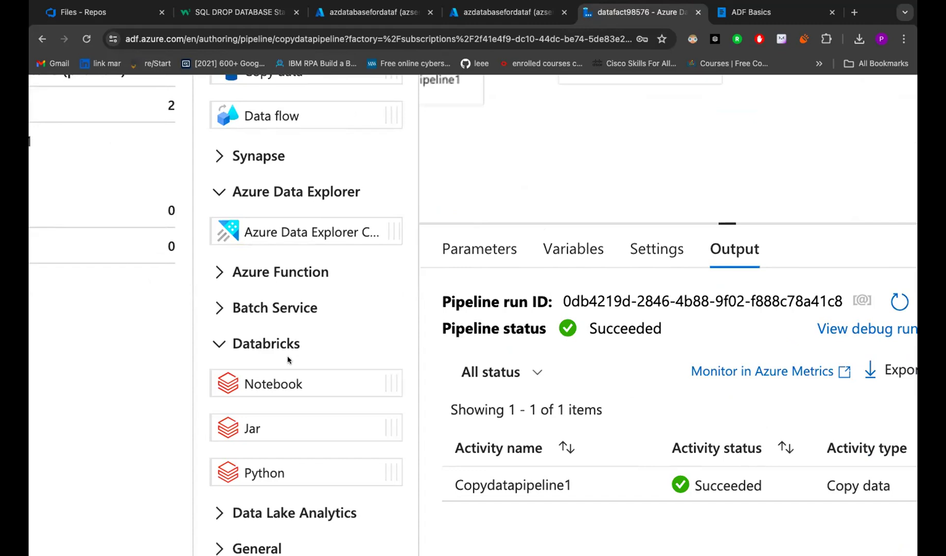
ctrl+scroll(288, 355, down, 5)
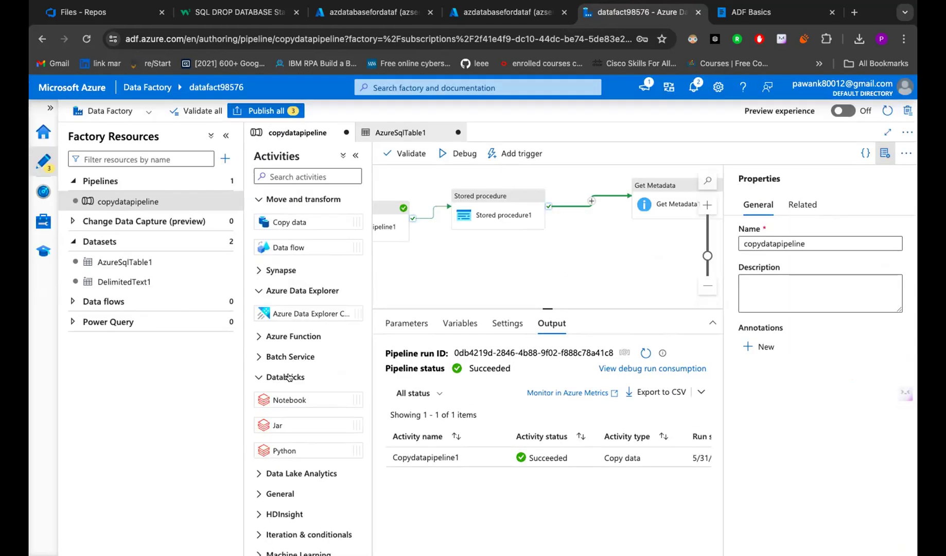
ctrl+scroll(289, 377, up, 5)
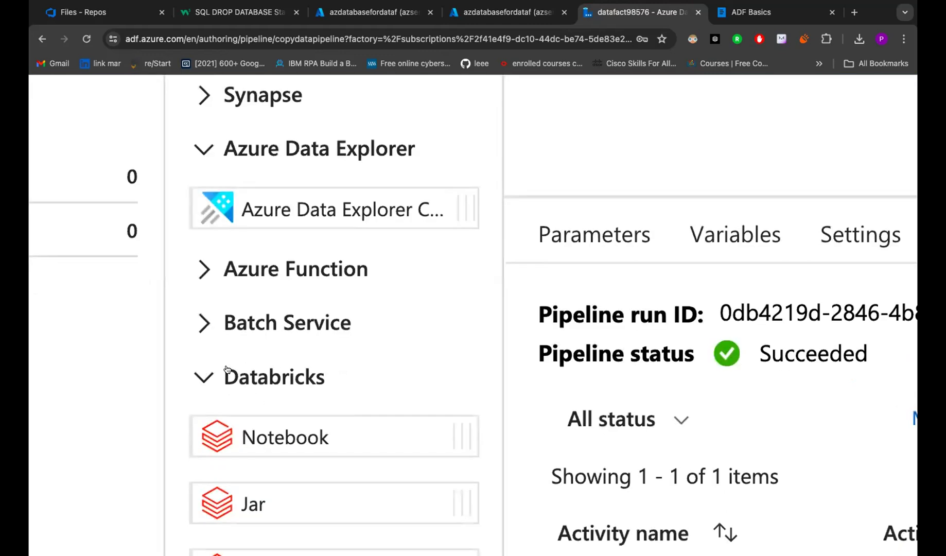
ctrl+scroll(227, 370, down, 5)
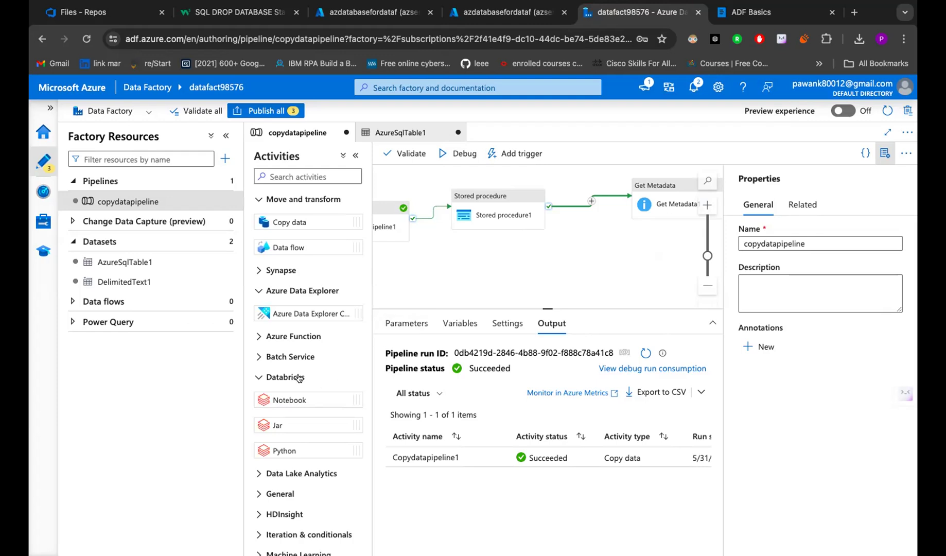
scroll(309, 377, up, 5)
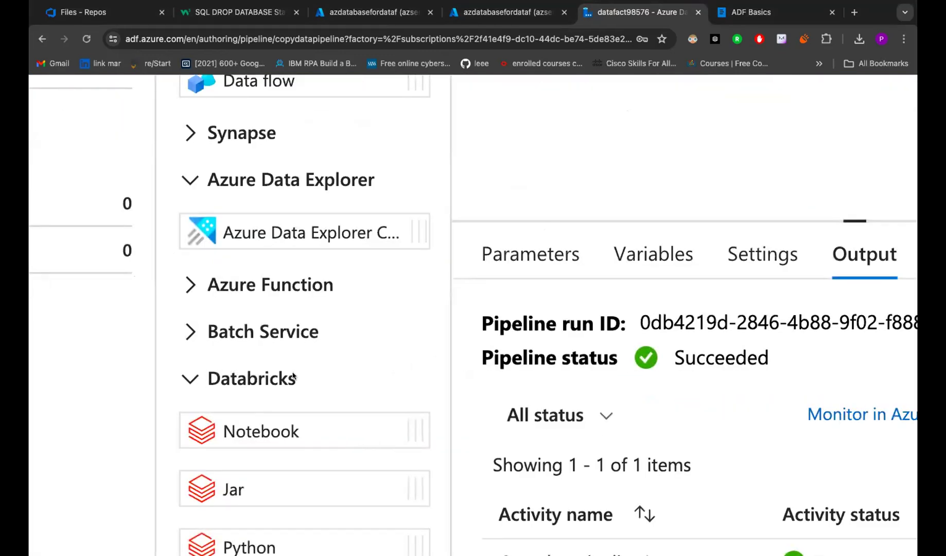
scroll(200, 384, down, 5)
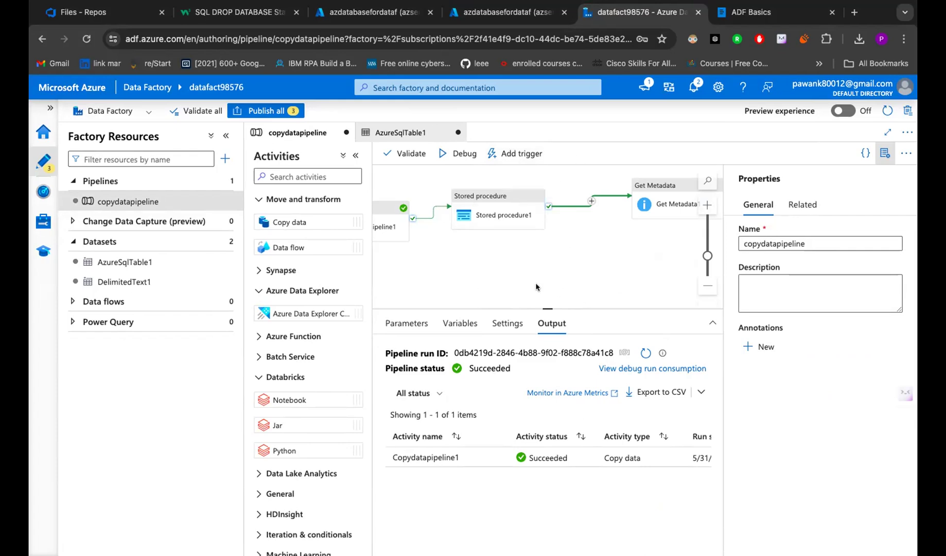
scroll(537, 294, down, 5)
- Create a new blank doc in Whimsical
click(470, 7)
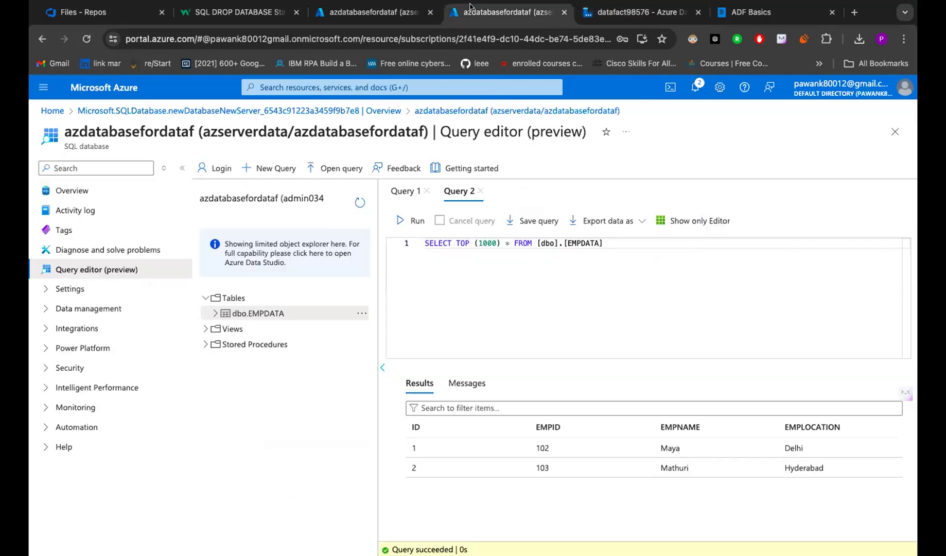
click(401, 16)
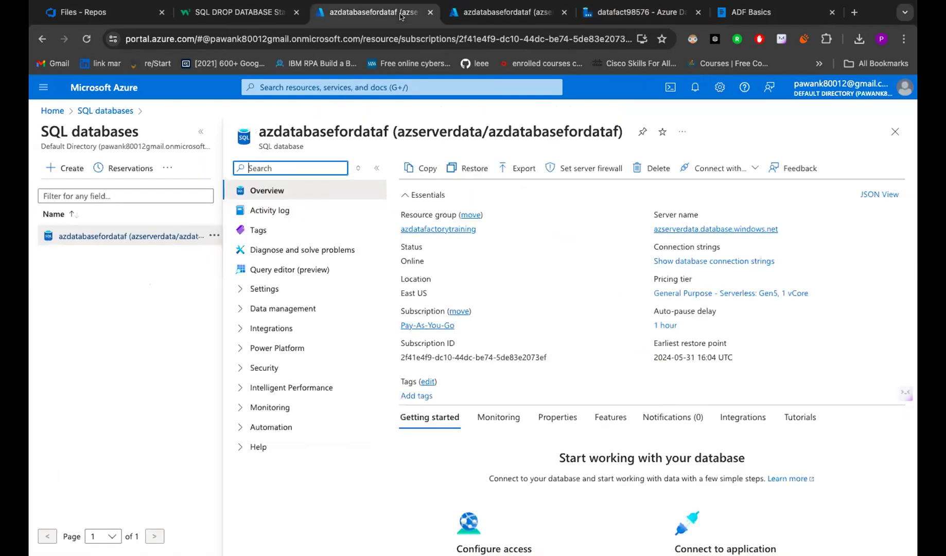
click(736, 17)
click(144, 127)
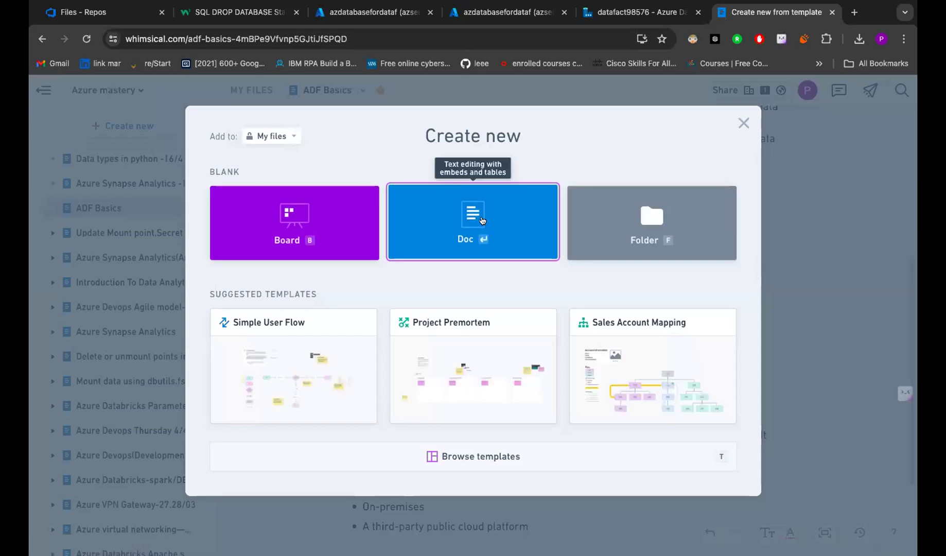
click(473, 220)
- Open the Azure portal Home page via the Microsoft Azure logo
click(608, 15)
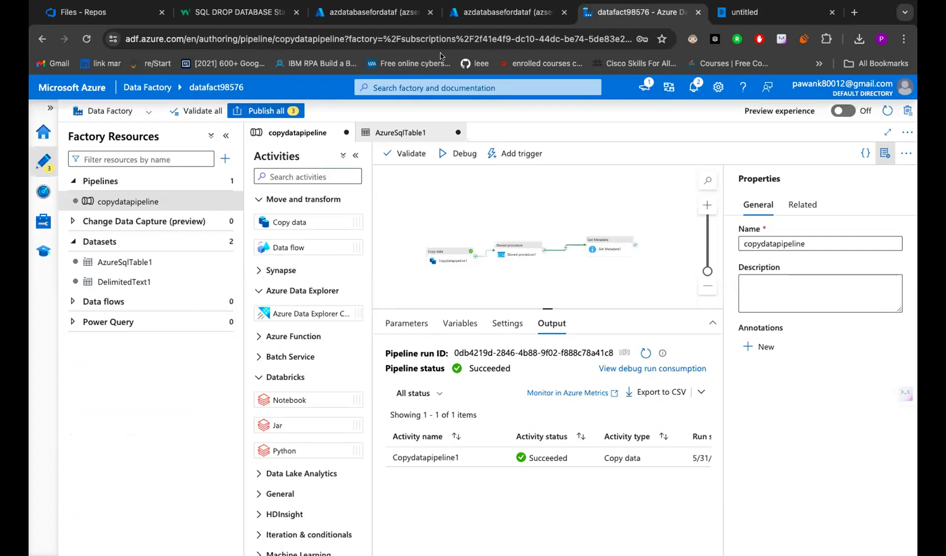
click(492, 17)
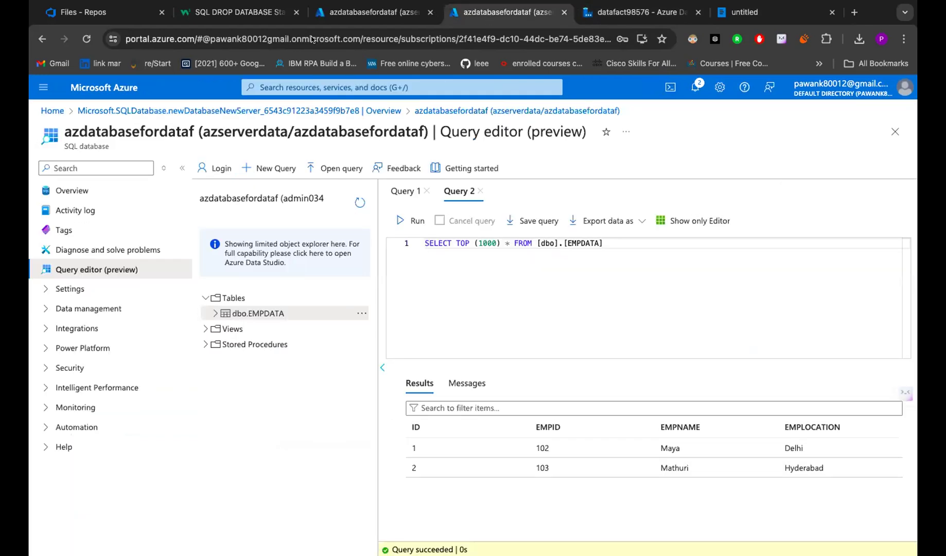
click(109, 90)
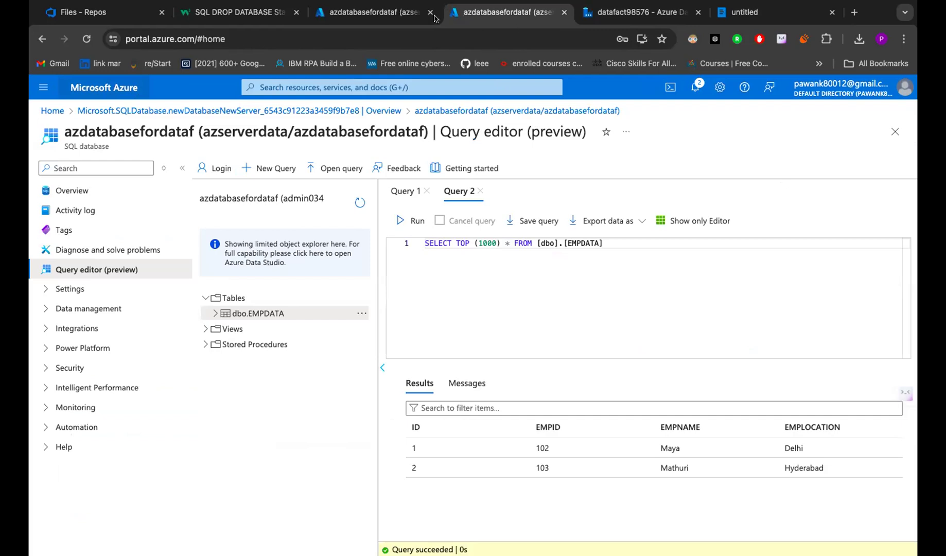
click(399, 16)
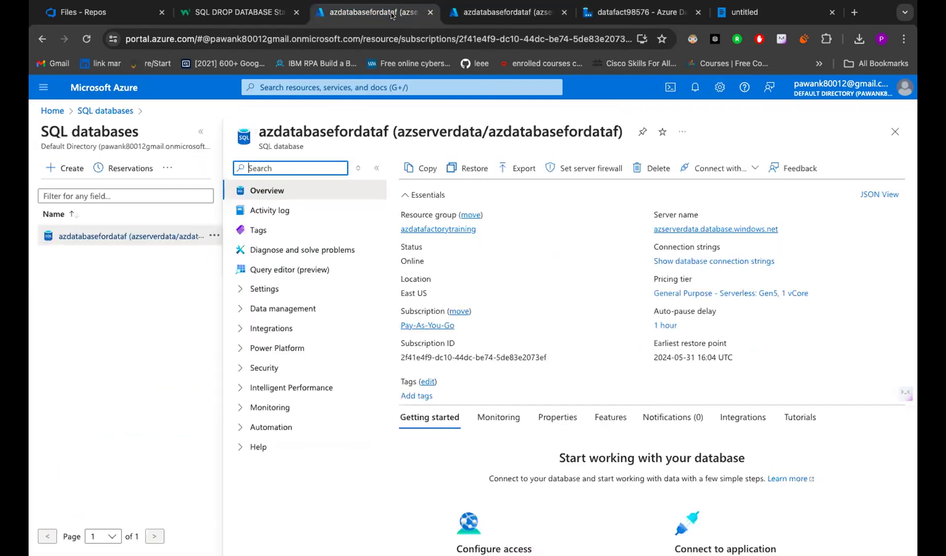
click(104, 87)
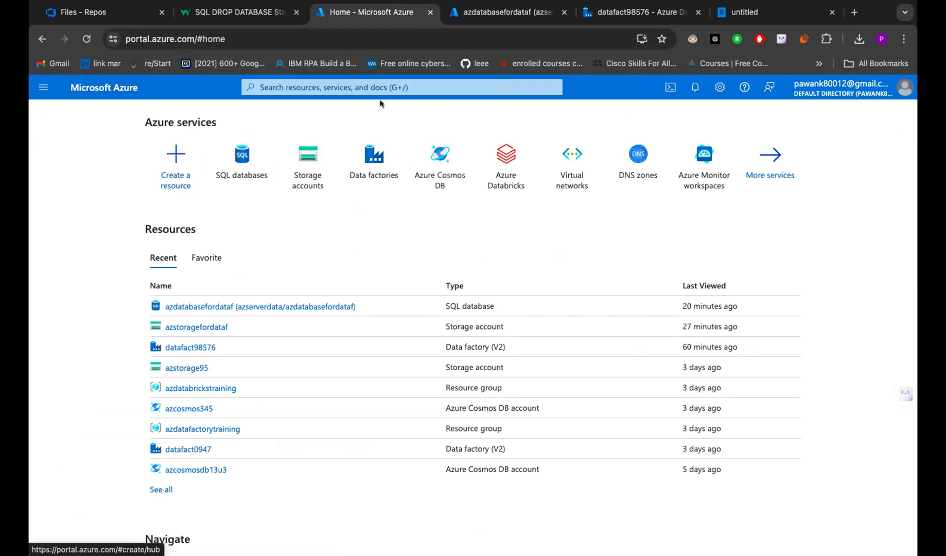
- Search 'azure syna' to open Azure Synapse Analytics, then return Home and to the EMPDATA query editor
click(328, 88)
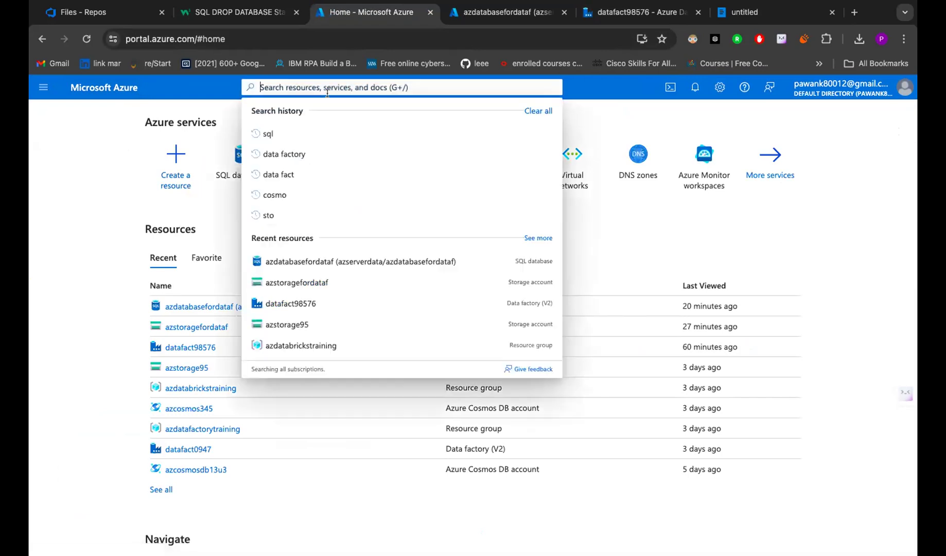
text(az)
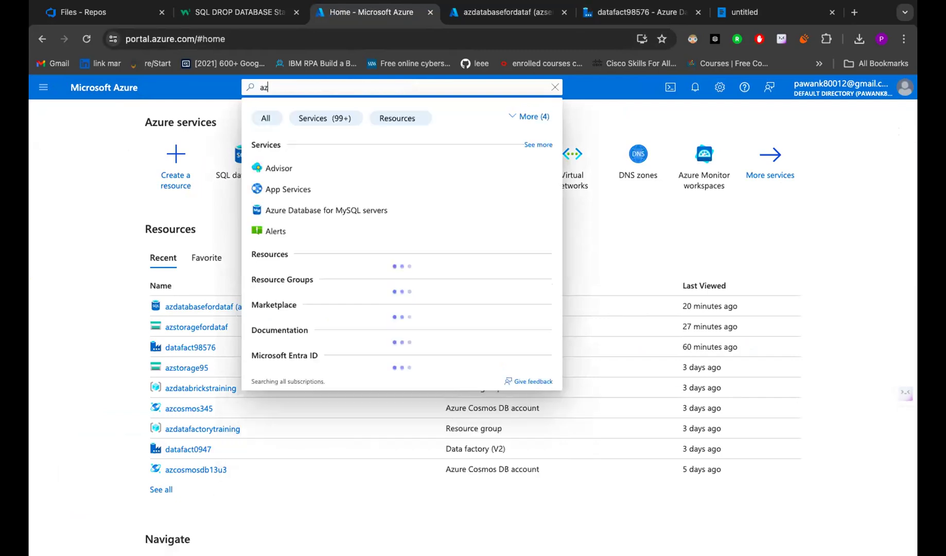
text(ure)
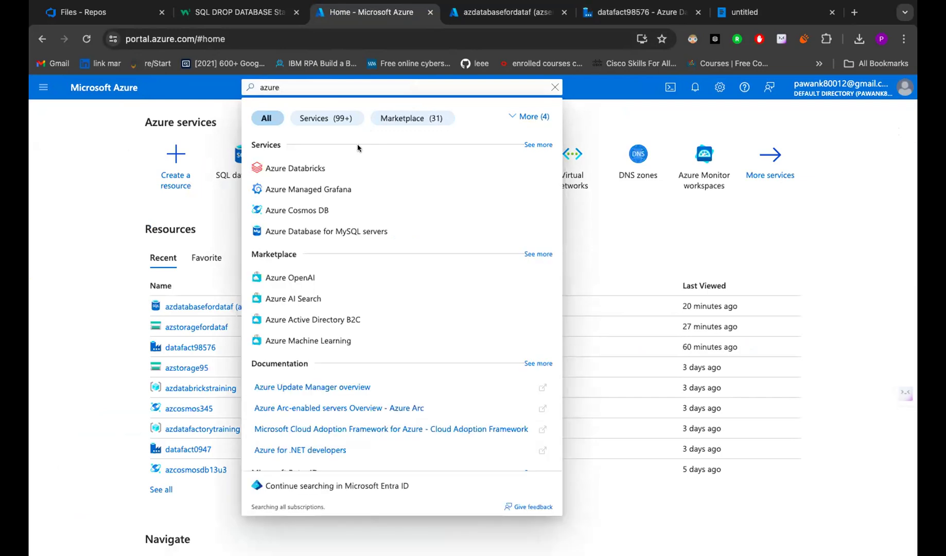
text( s)
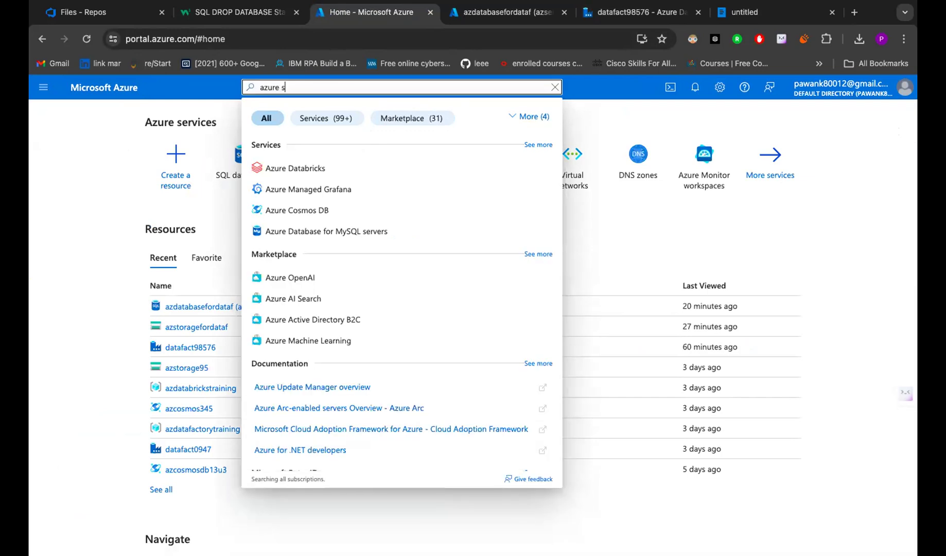
text(yn)
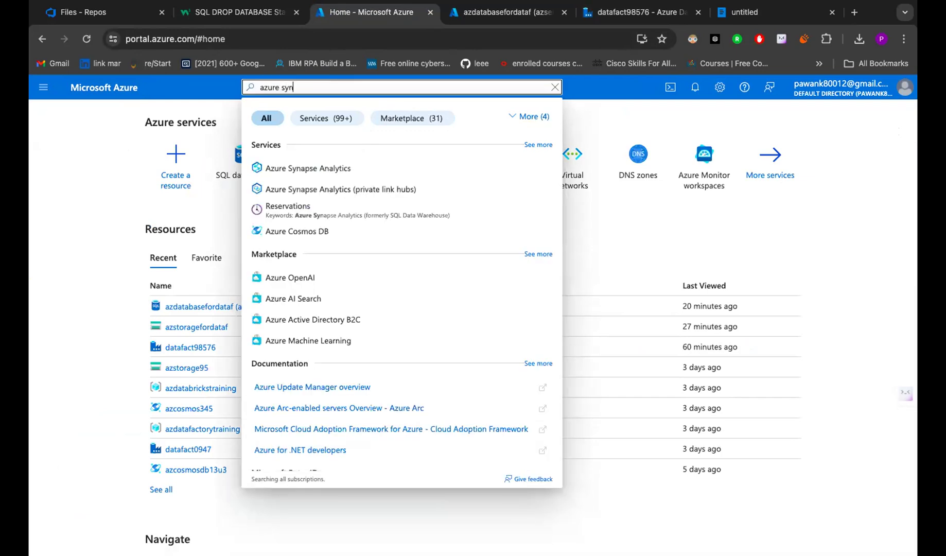
text(a)
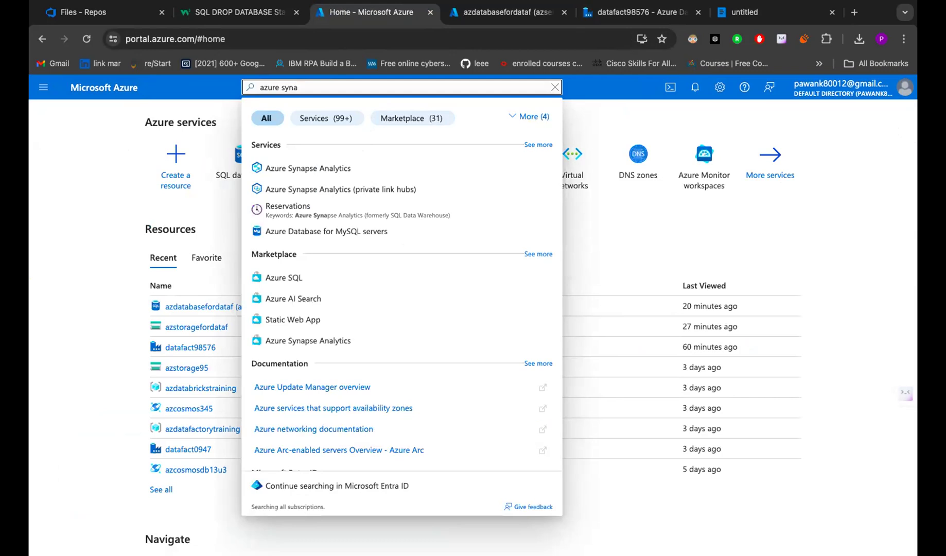
click(332, 167)
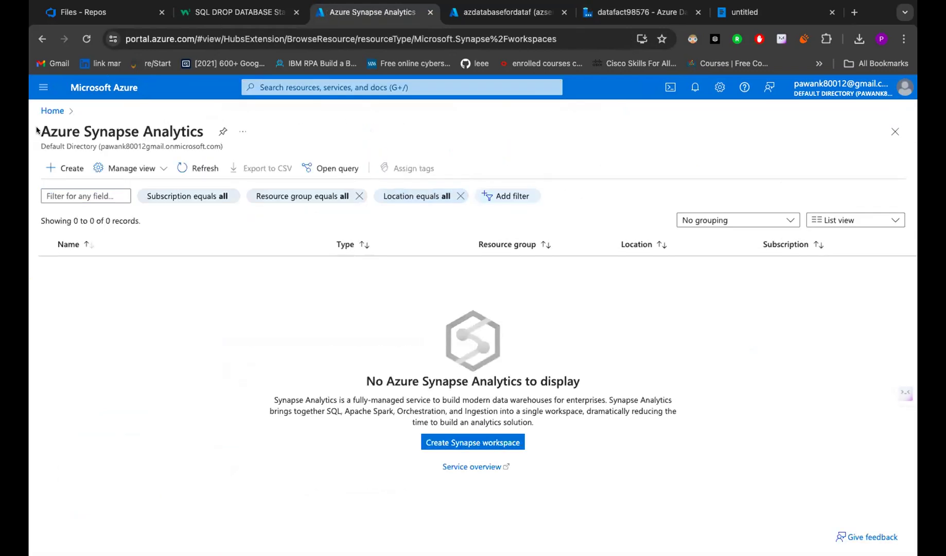
drag(36, 129, 243, 137)
click(110, 83)
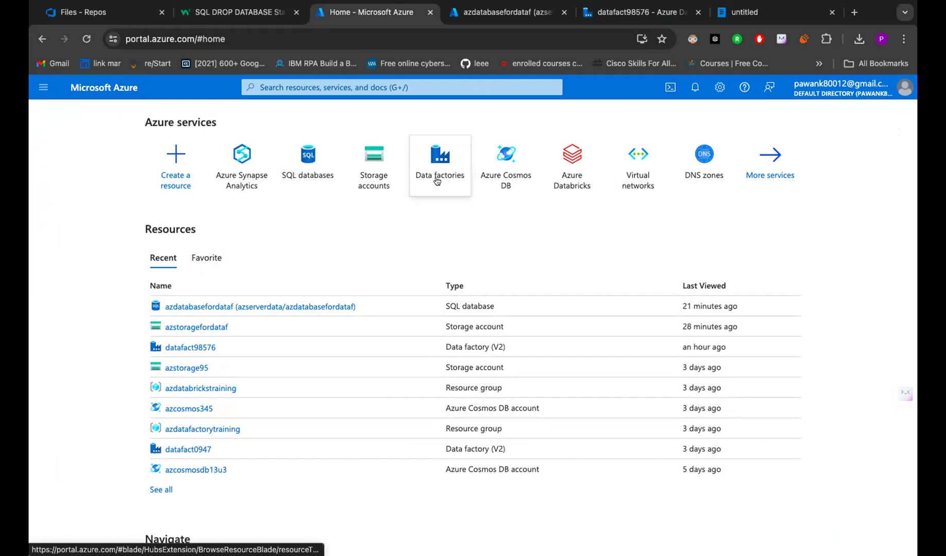
mouse_move(458, 177)
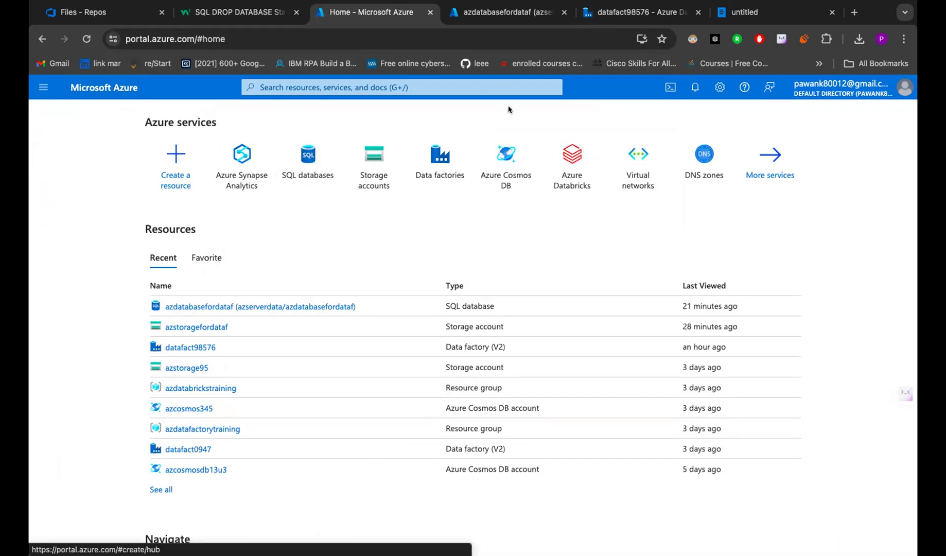
click(489, 19)
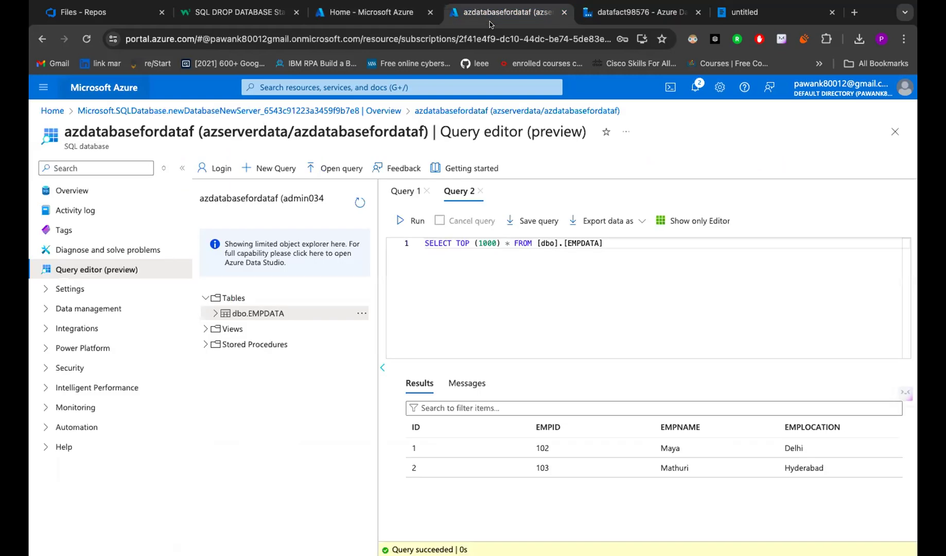
- Delete the Get Metadata1 activity from copydatapipeline, then go back to the portal Home tab
click(608, 19)
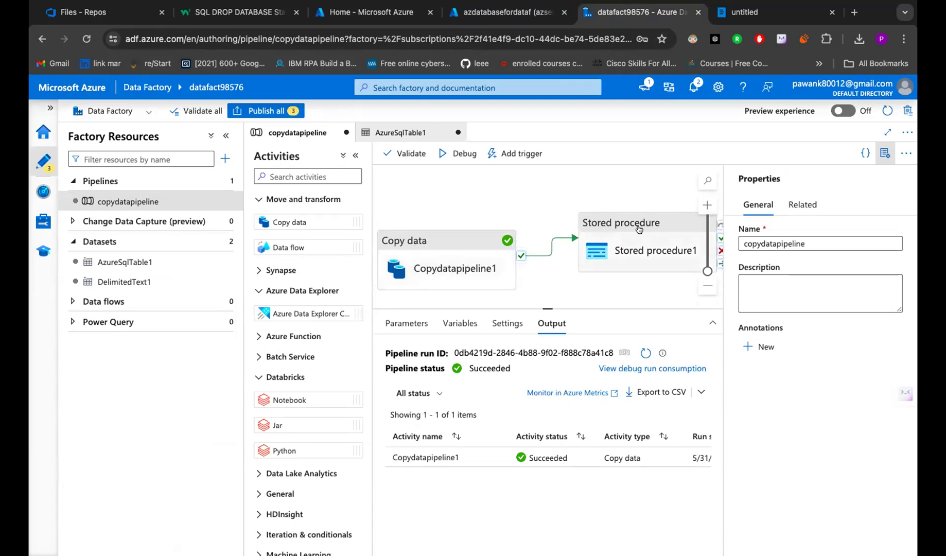
scroll(655, 254, right, 3)
scroll(654, 257, right, 10)
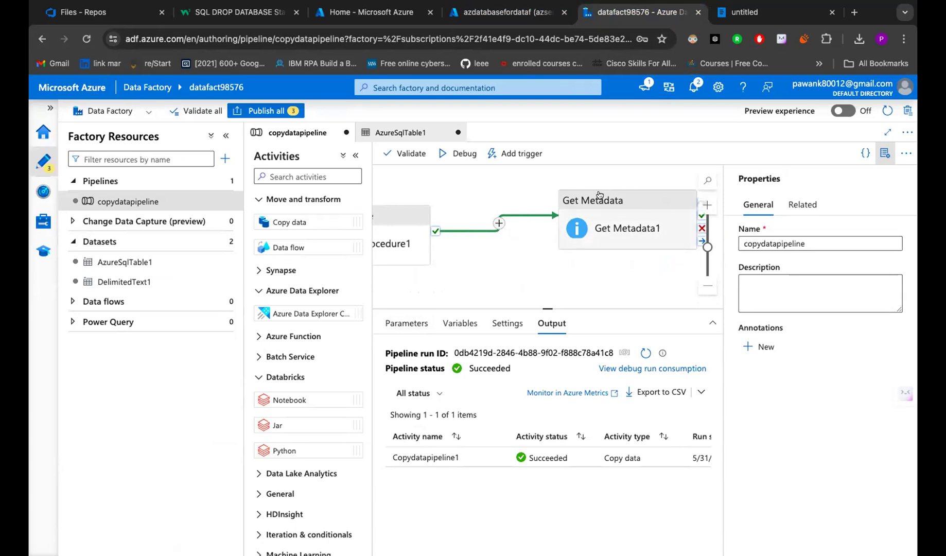
click(621, 208)
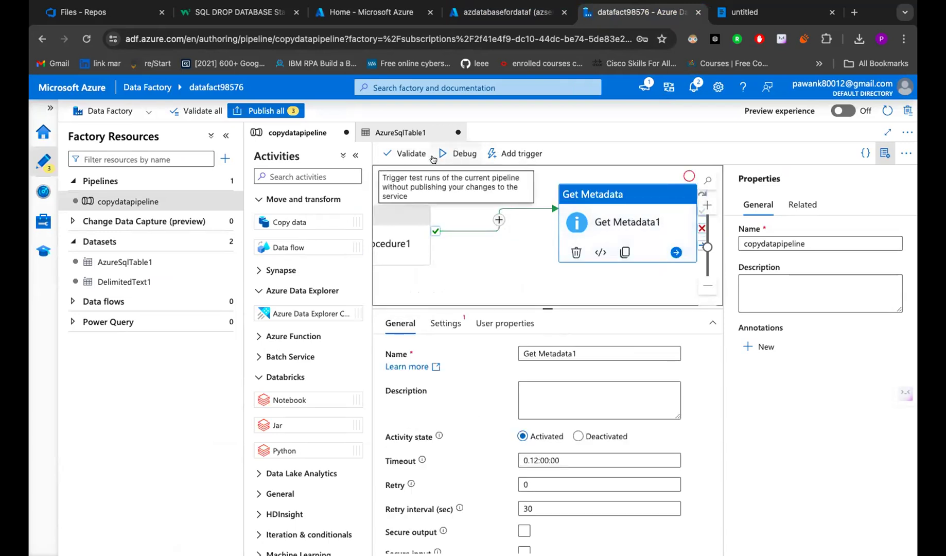
key(Delete)
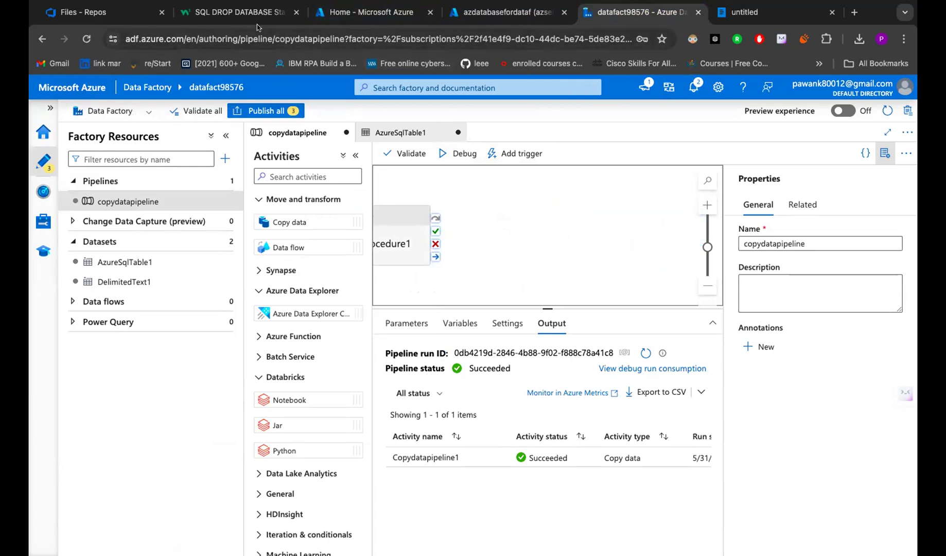
click(358, 11)
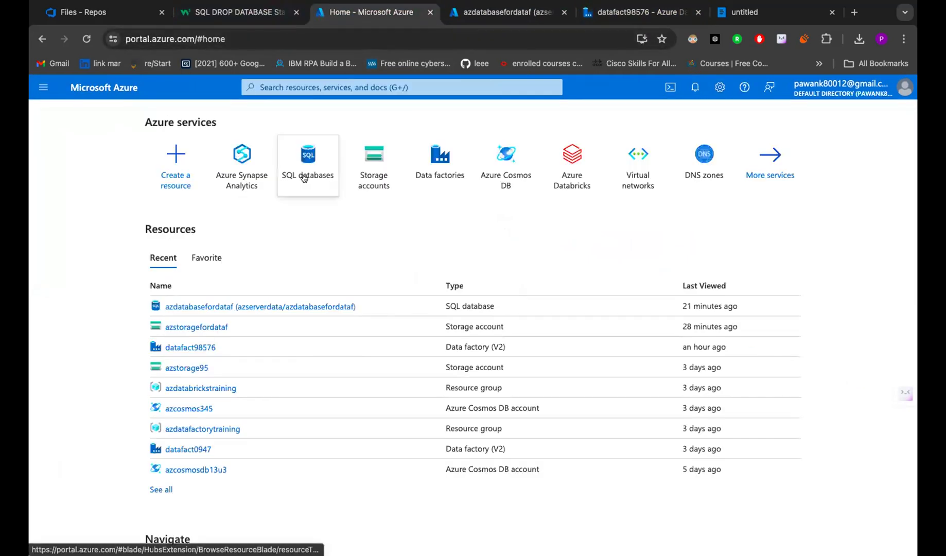
- Look over the SQL databases and Data factories lists, then bring up the untitled Whimsical doc
click(307, 173)
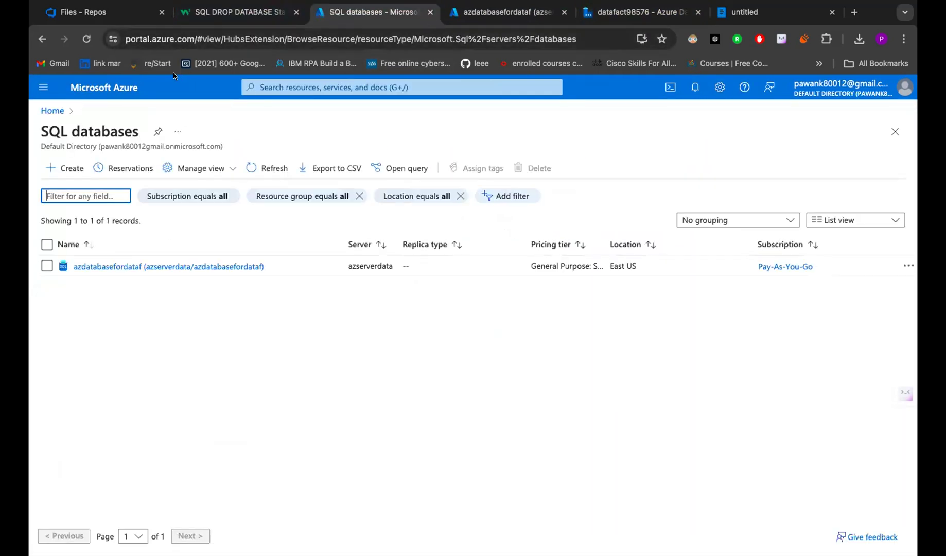
click(102, 96)
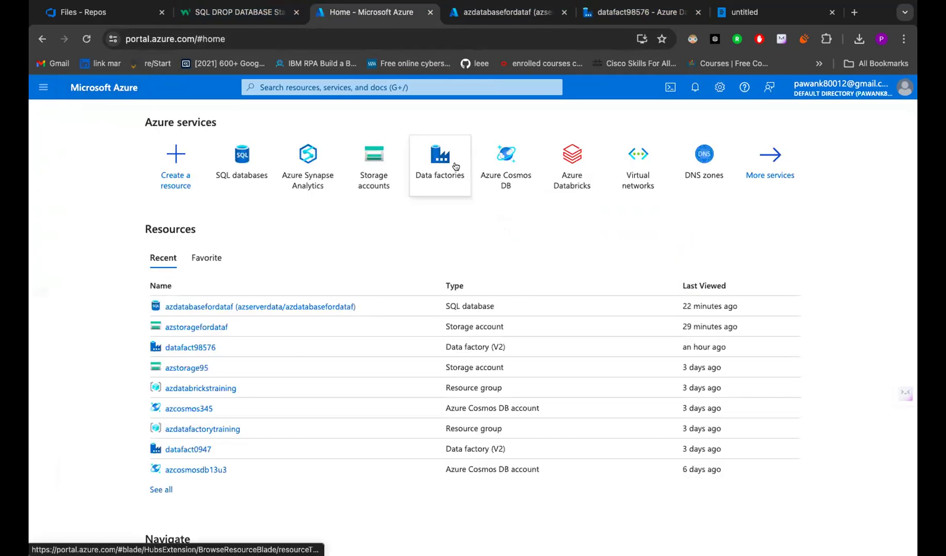
click(457, 166)
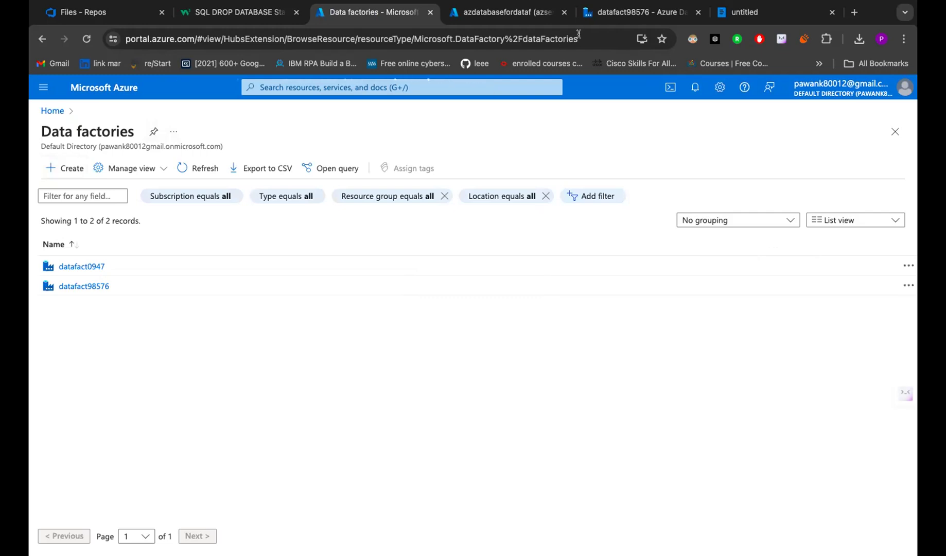
click(720, 15)
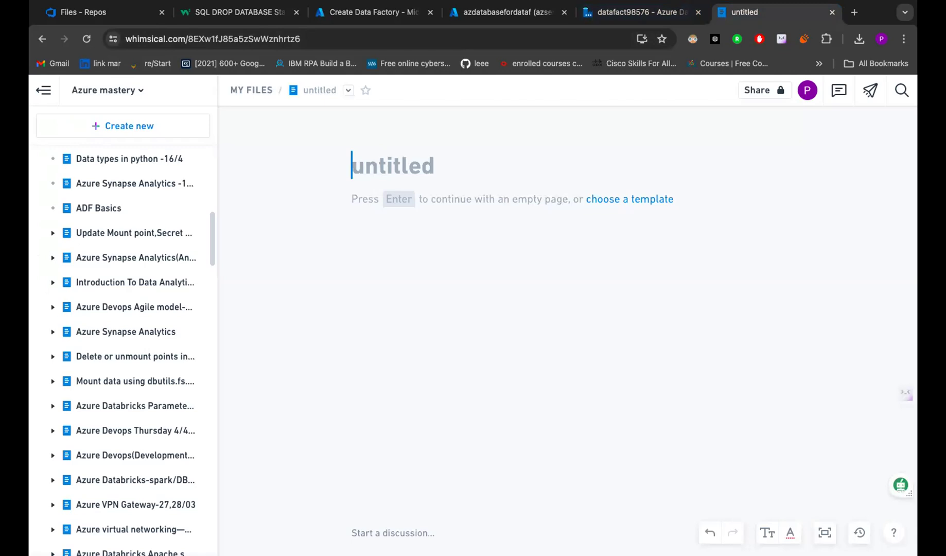
- Enter the title 'Copy data pipeline and stored procedure', fixing typos, and start a body line
text(C)
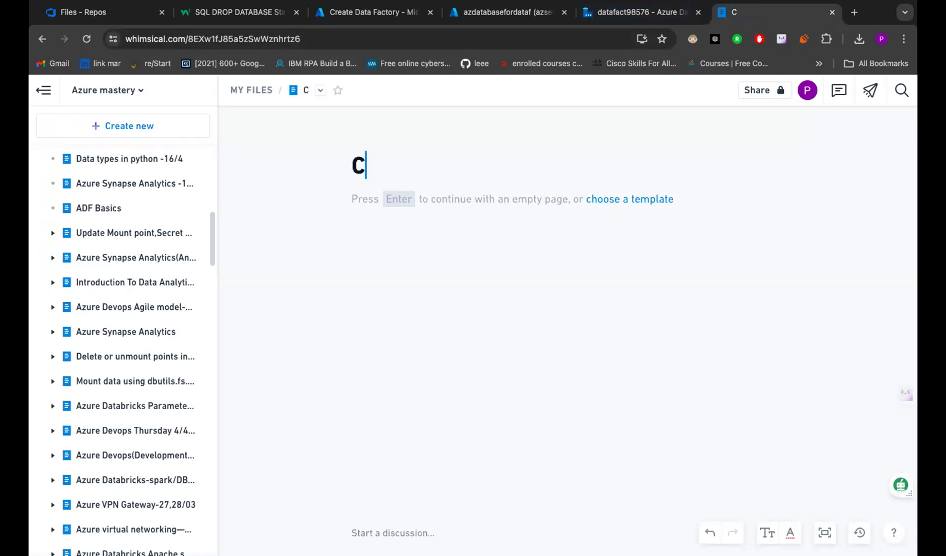
text(op)
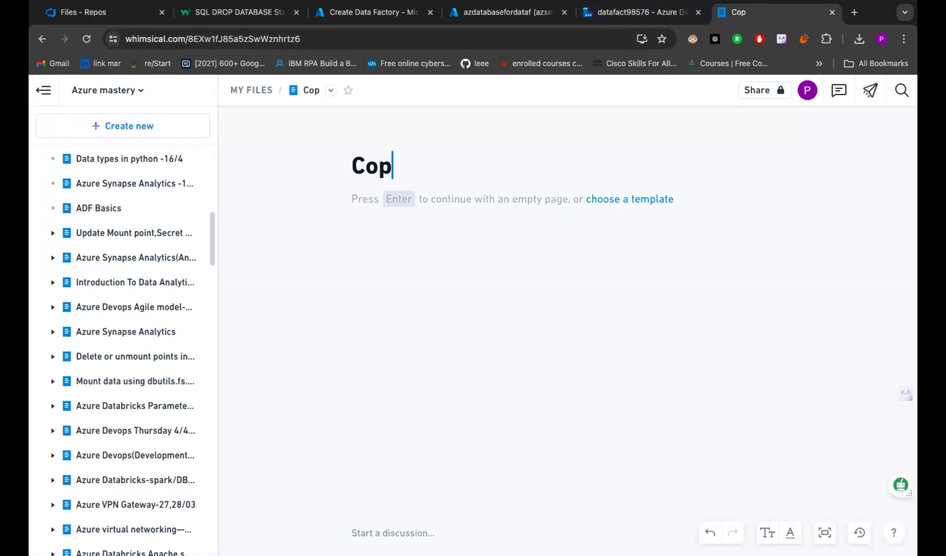
text(y data pipelinr)
key(BackSpace)
text(e and )
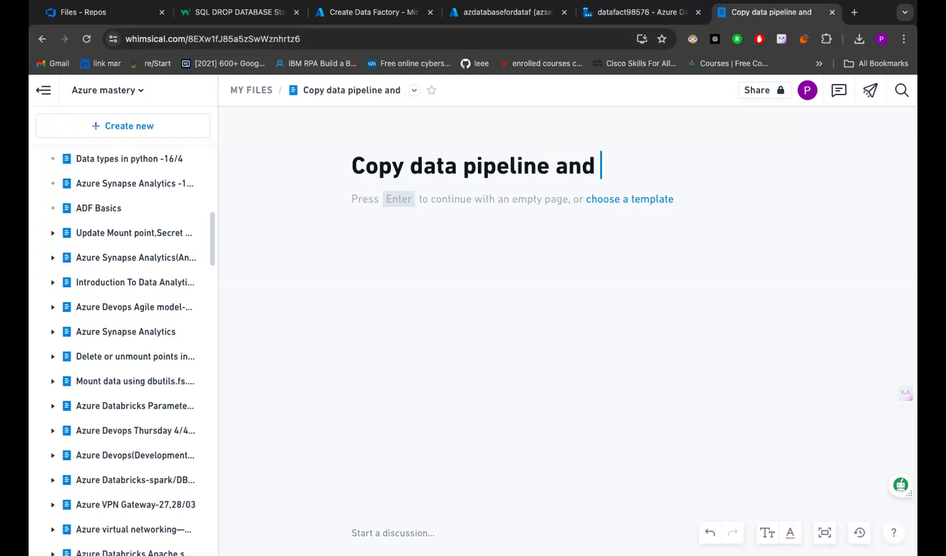
text(str)
key(BackSpace)
text(ored )
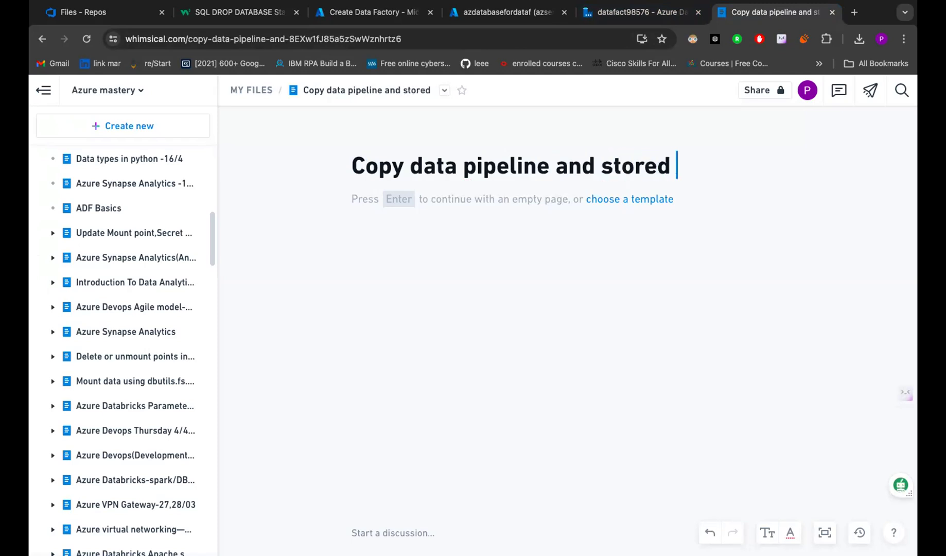
text(procedure)
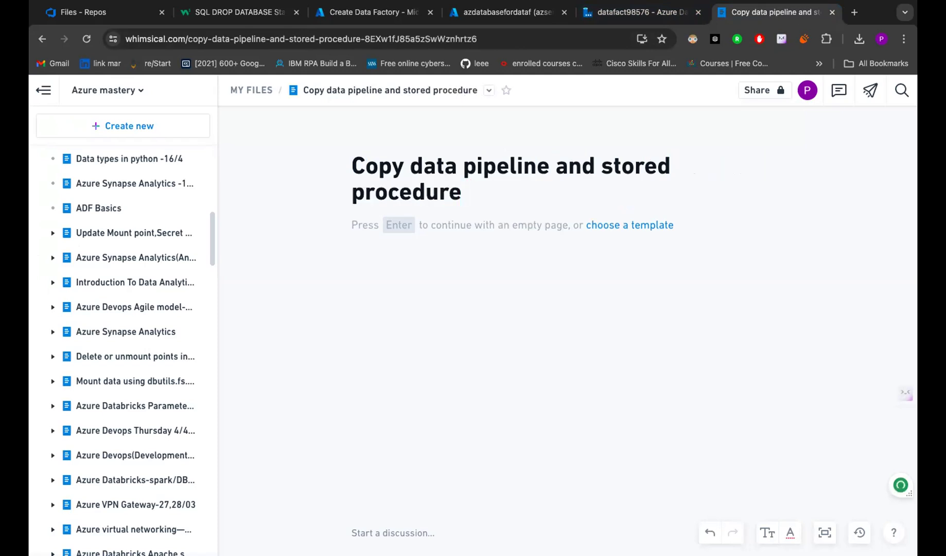
key(Return)
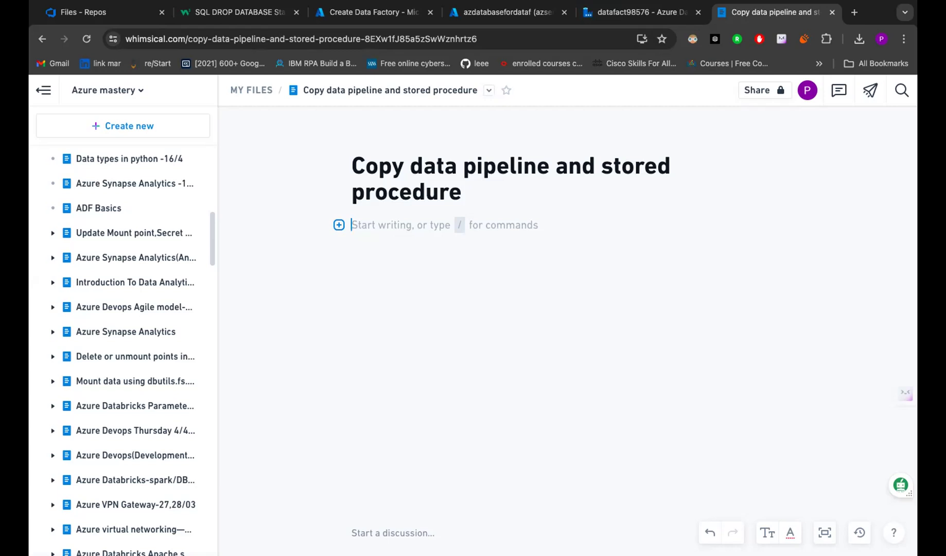
- Write the note line 'data lake storage(Source)——→Sql Database(Sink)', fixing typos, and start a new line
text(data)
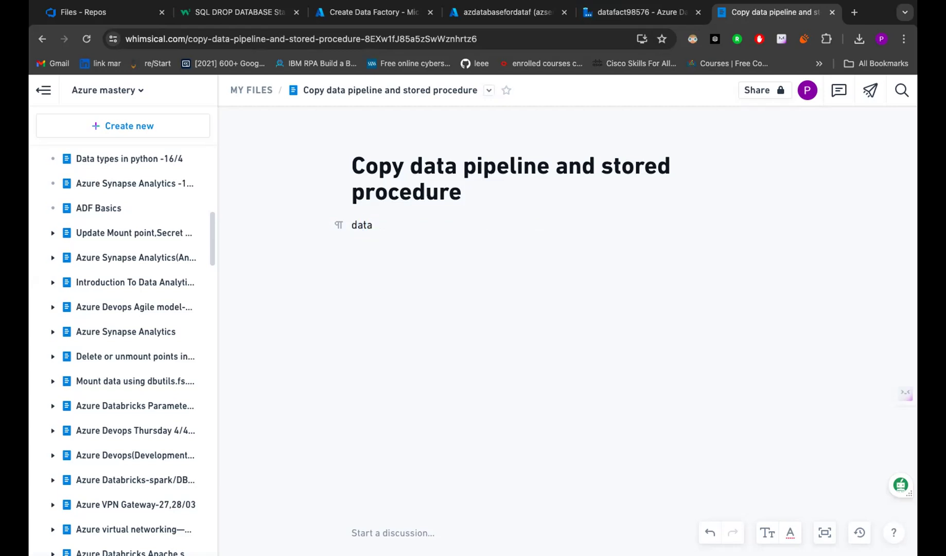
text( lake storage(ou)
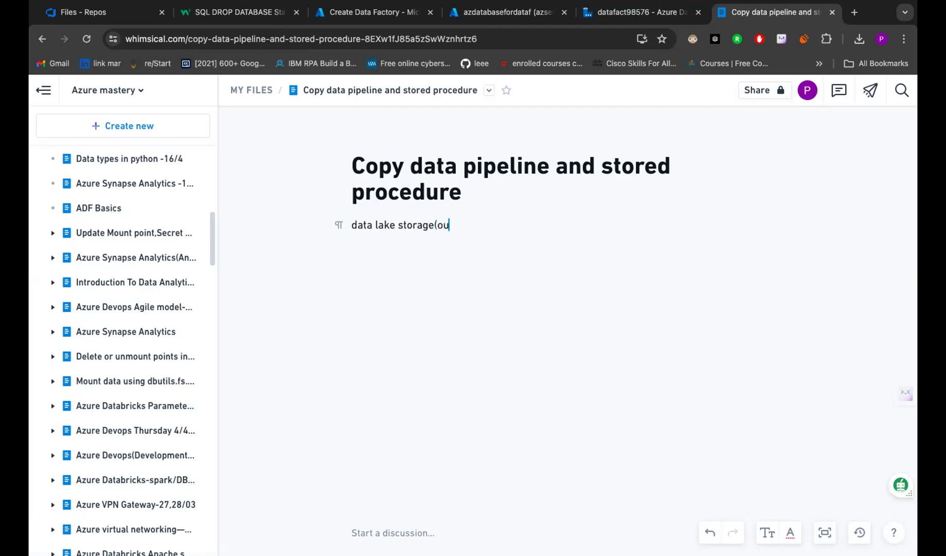
text(rce))
click(436, 225)
text(S)
key(End)
text(-----)
text(Sq)
text(l D)
text(atabas)
text(e()
text(Sing)
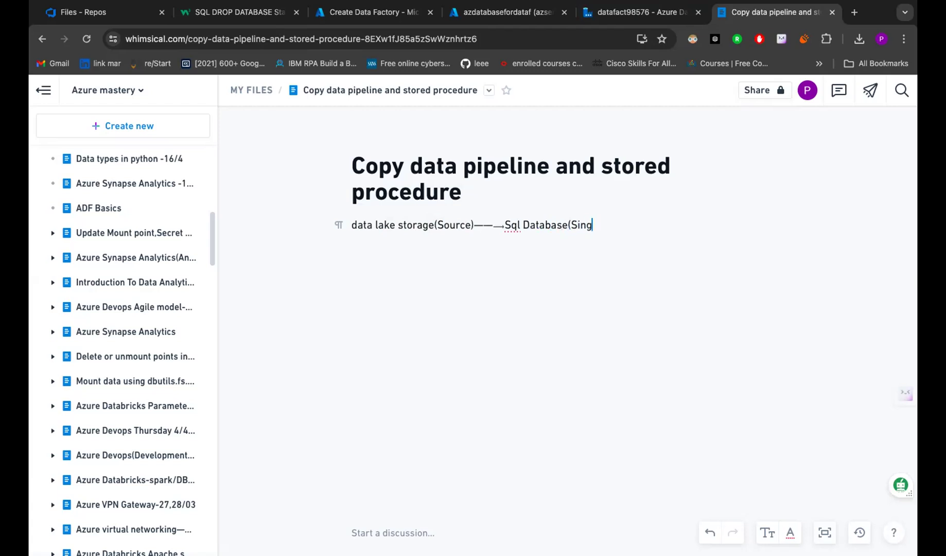
key(BackSpace)
text(k))
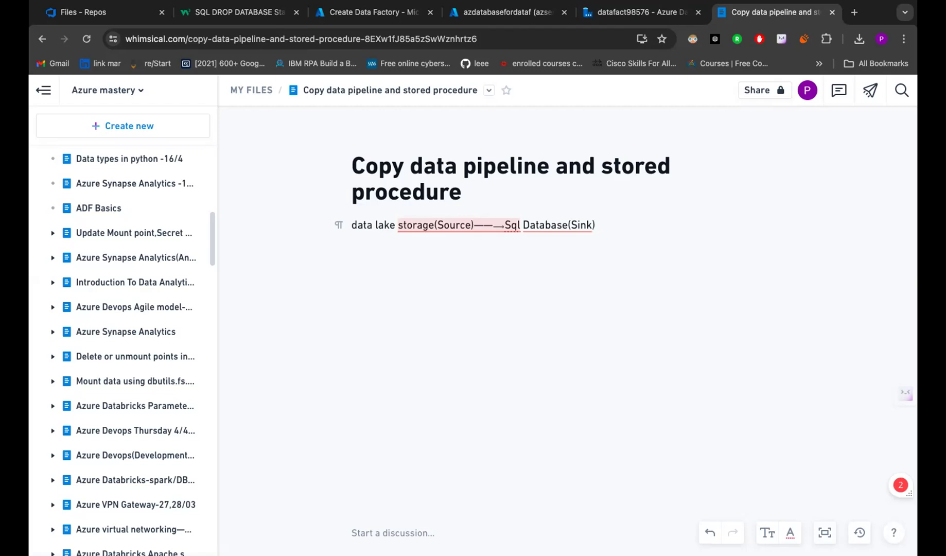
key(Return)
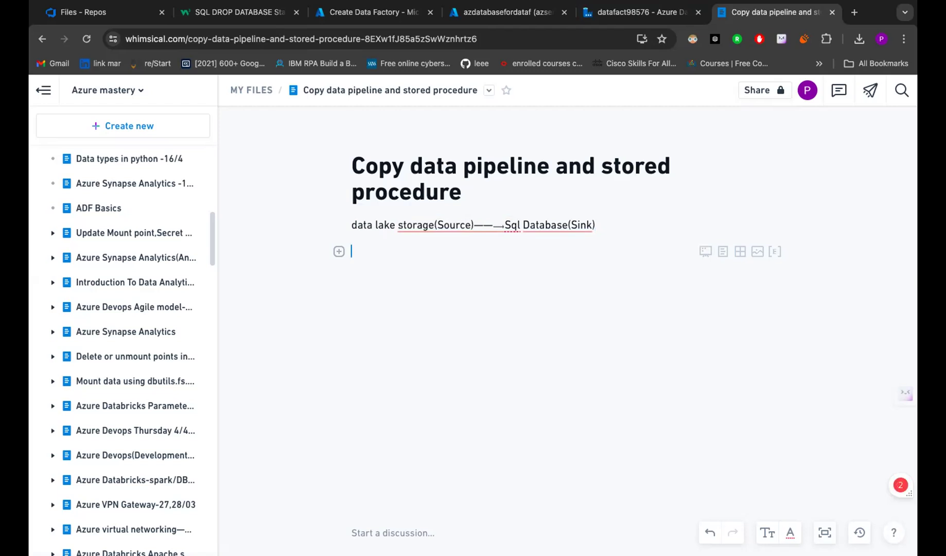
- On the empty line below, type 'pipelines provide a tool or a mode for data Orchestration'
mouse_move(497, 231)
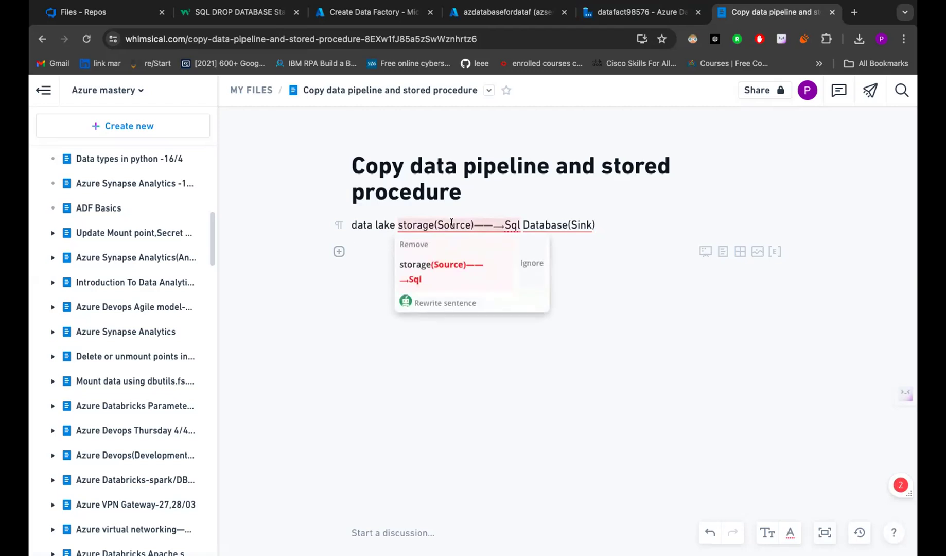
click(453, 224)
click(358, 252)
text(pi)
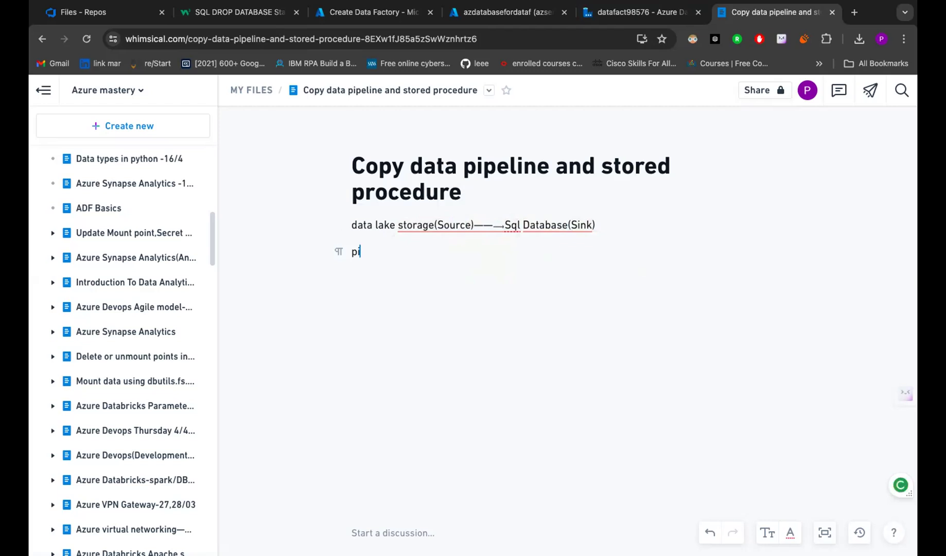
text(pelines provide a tool or ma)
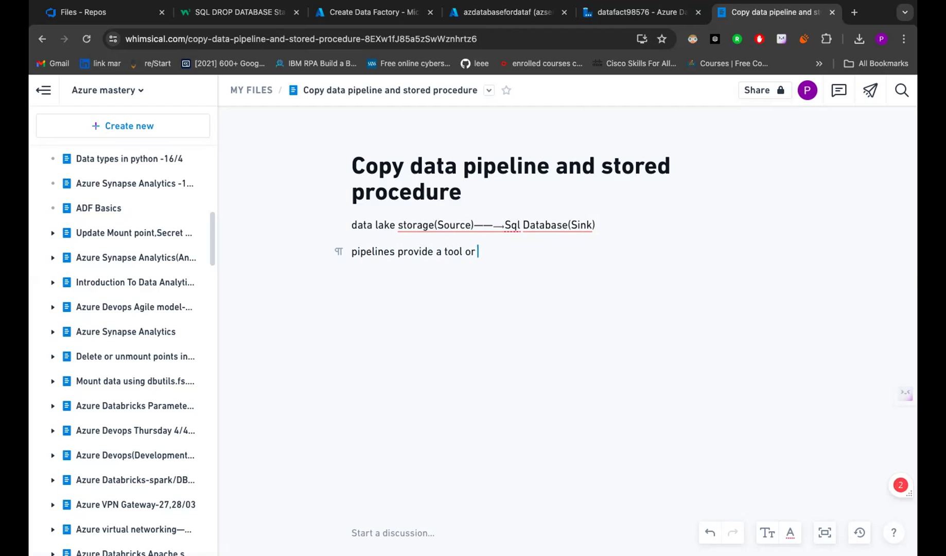
key(BackSpace)
key(BackSpace)
text(a mode for data Or)
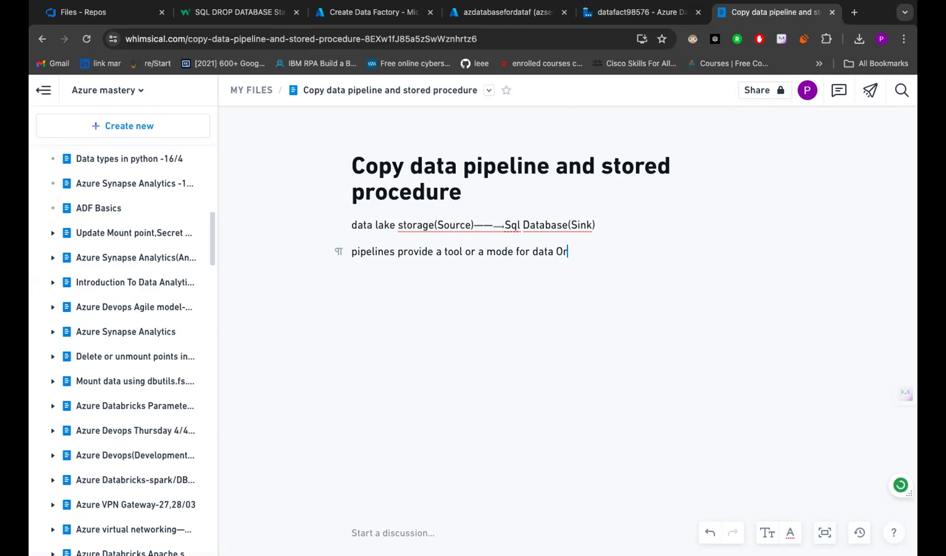
text(chesttrat)
- Correct the spelling of 'Orchestration' and start a new line below
click(587, 248)
key(Delete)
click(612, 251)
text(ion)
key(Return)
key(Return)
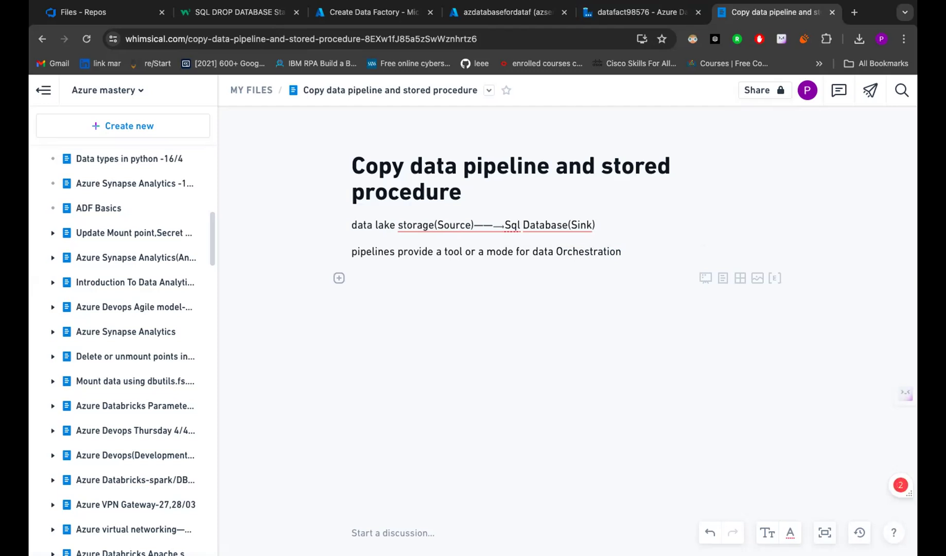
- Add the bullet 'use the copy data tool in azure data factory studio to copy data'
text(- )
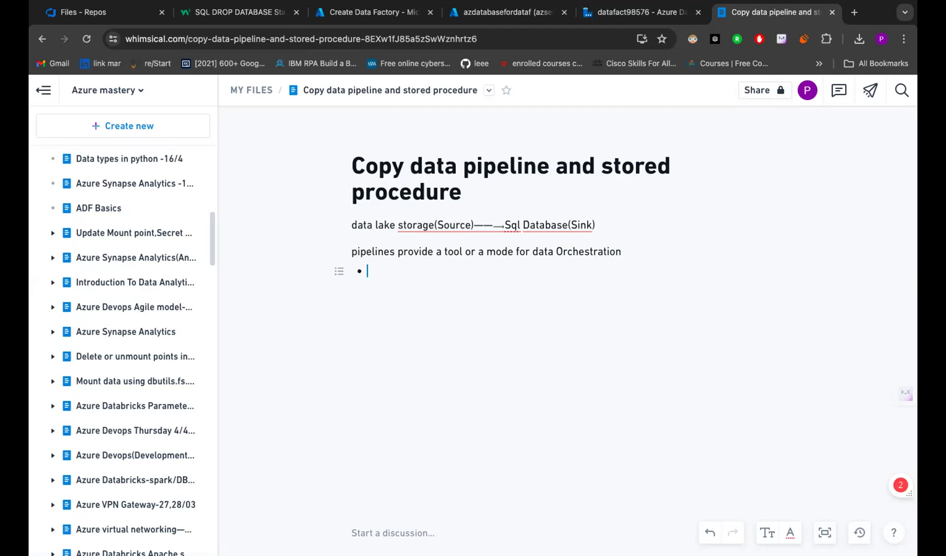
text(copy tha)
key(BackSpace)
key(BackSpace)
text(e data )
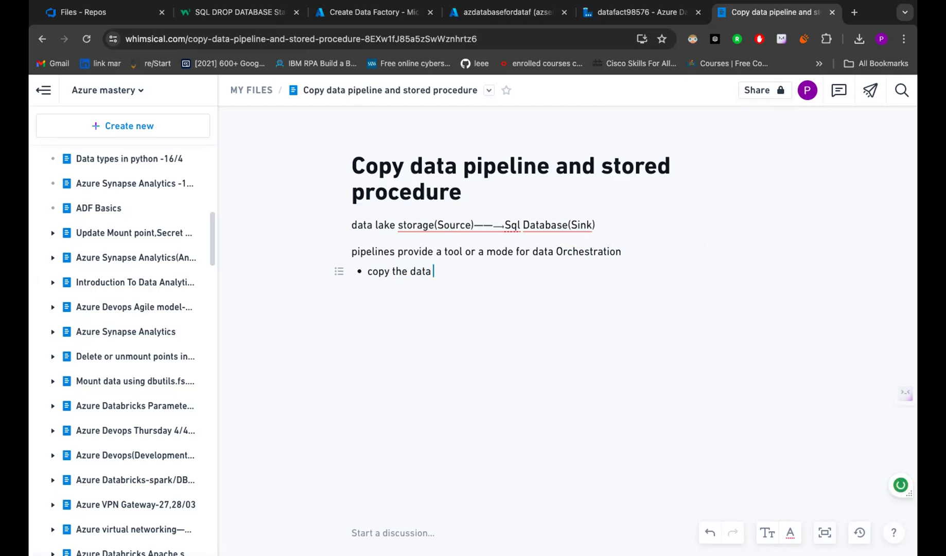
text(tool in)
click(367, 271)
text(use )
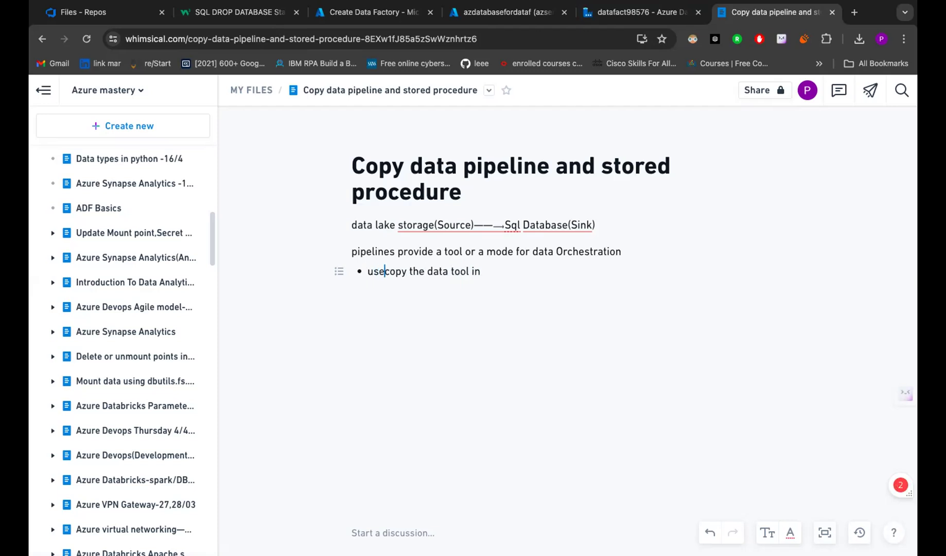
text(the)
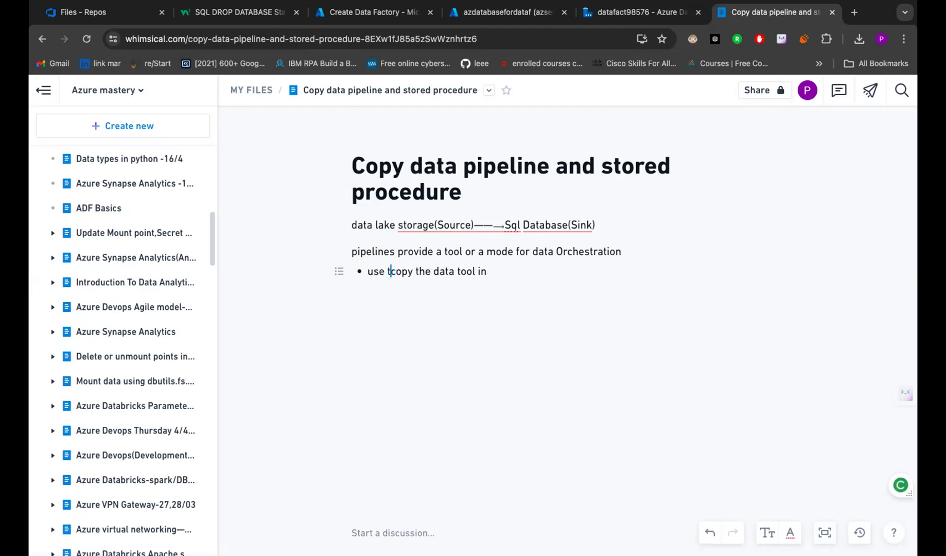
click(441, 272)
key(Delete)
key(BackSpace)
key(BackSpace)
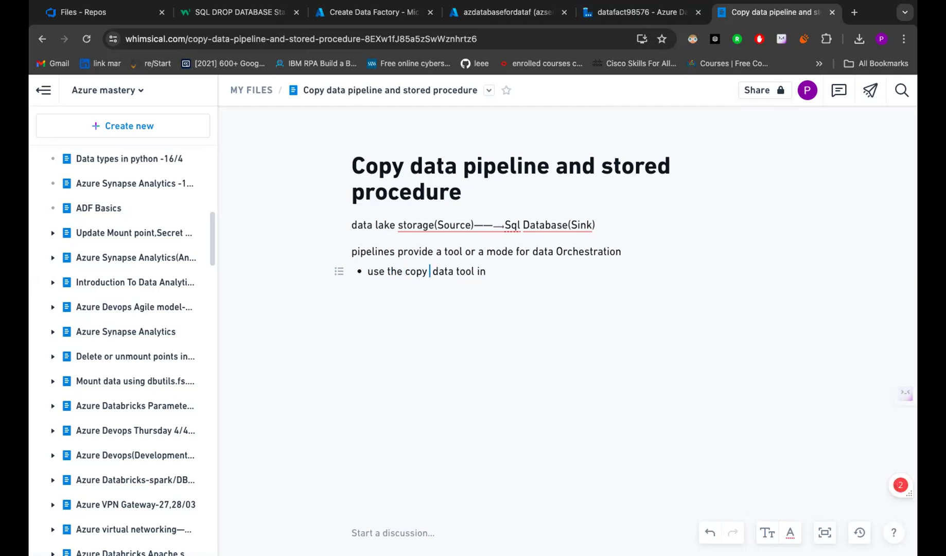
click(489, 273)
text(azure data fatory)
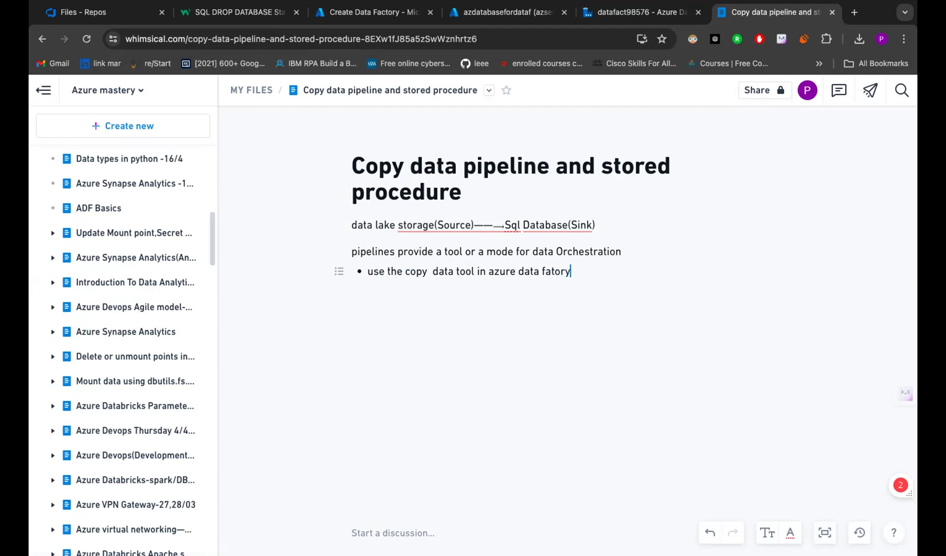
text( studio to copy data)
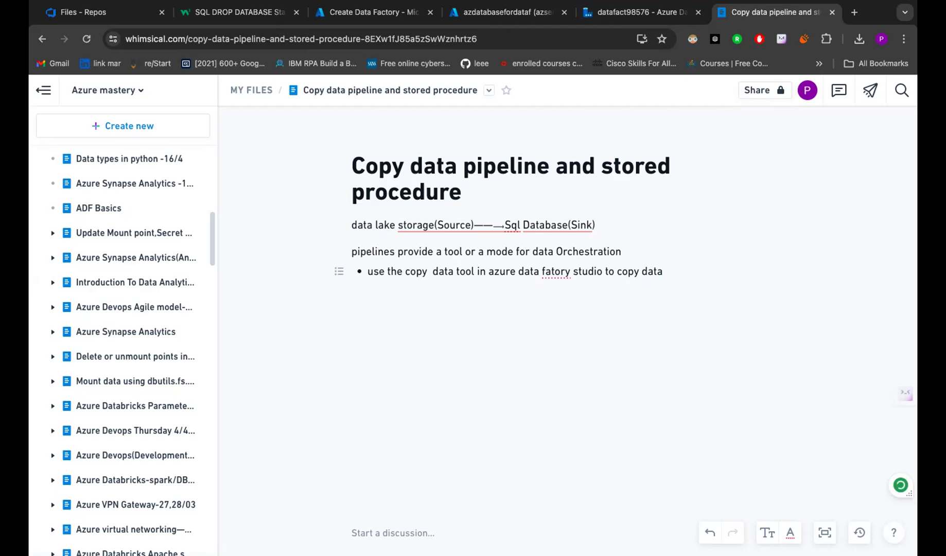
- Begin a second bullet 'azure subscription(free tr', check 'fatory' in the first, then go to Create Data Factory
key(Return)
text(azure subs)
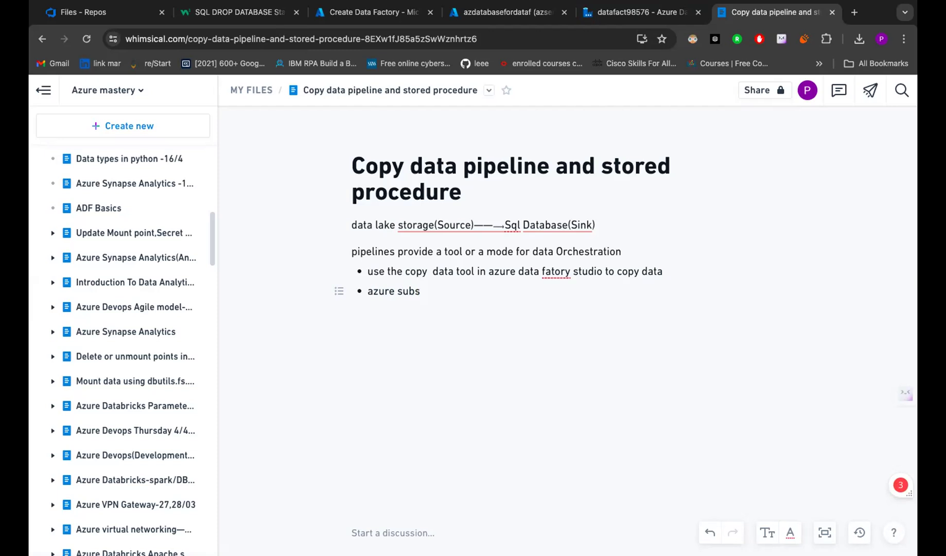
text(cription(free tr)
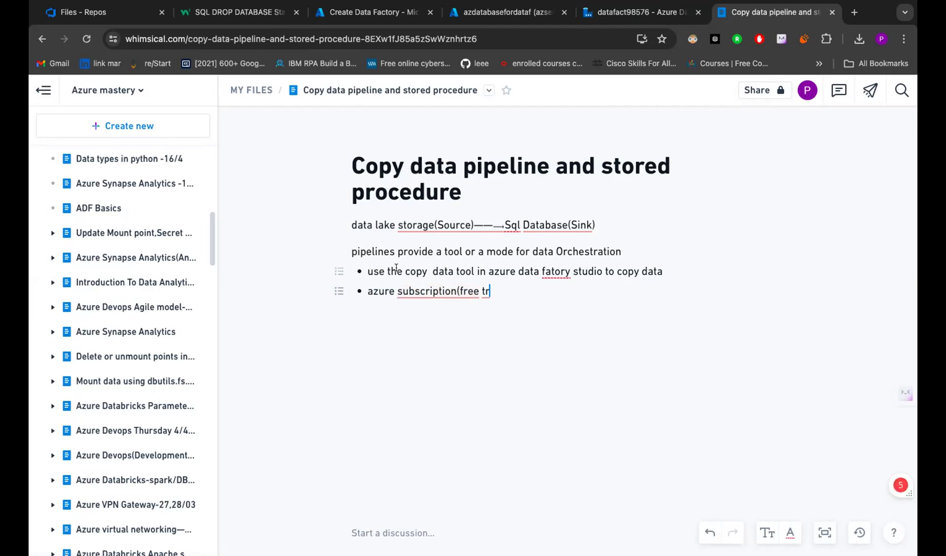
click(367, 272)
drag(425, 266, 583, 270)
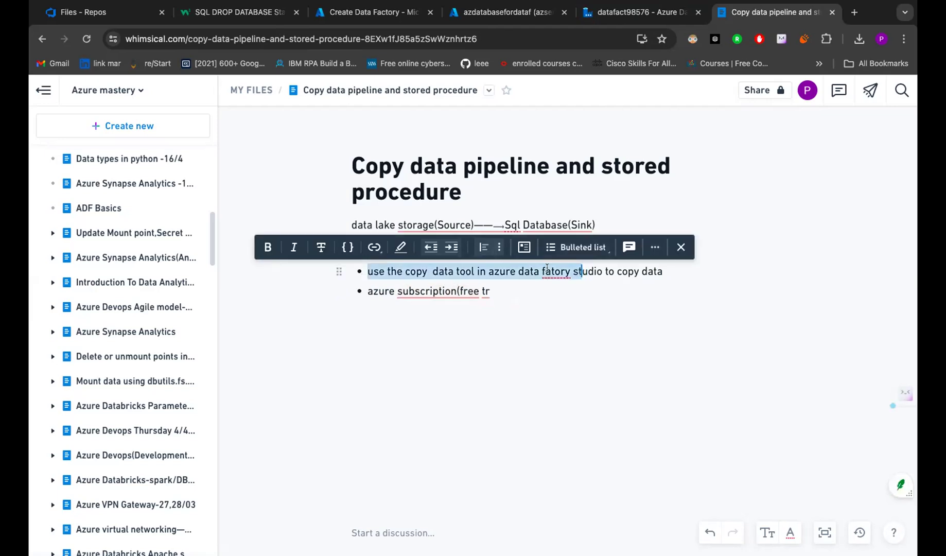
click(550, 269)
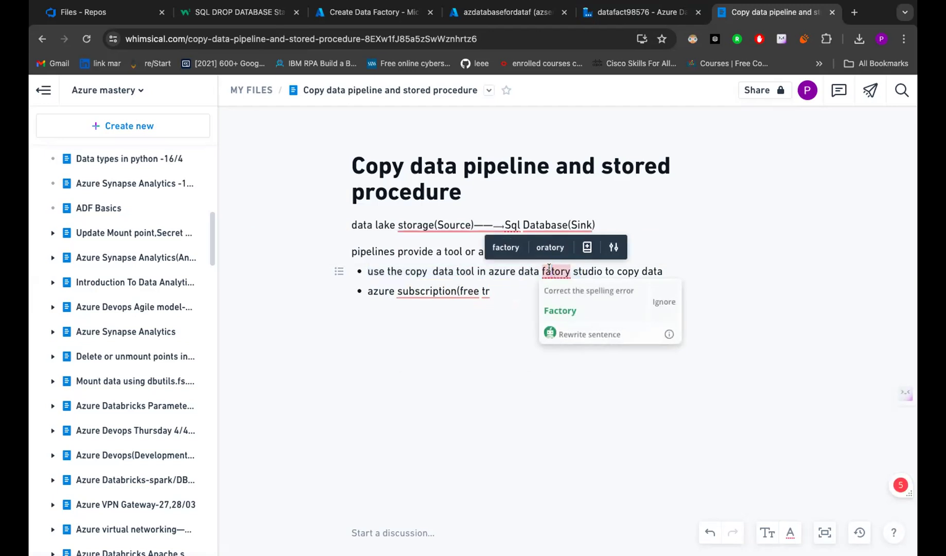
click(390, 17)
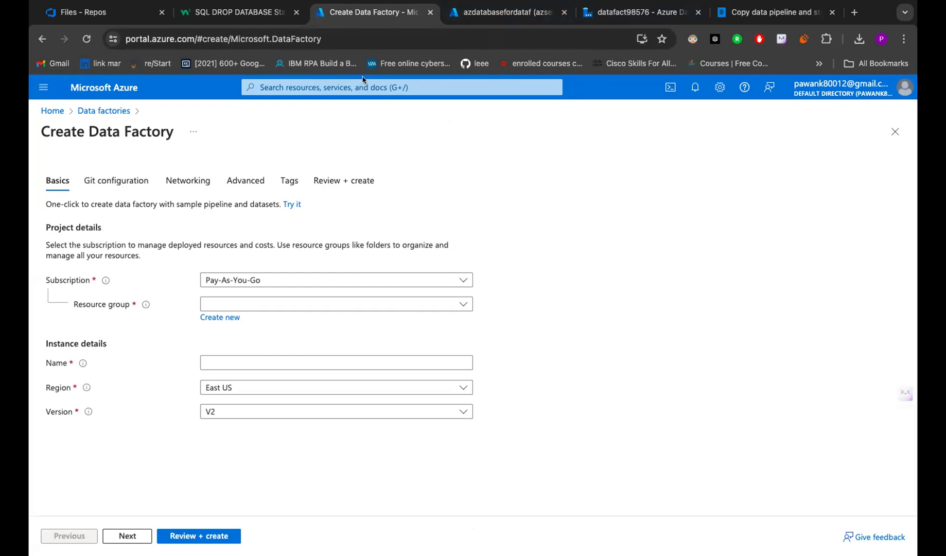
- Reopen the Create Data Factory form from the Azure home page's Data factories list
click(120, 87)
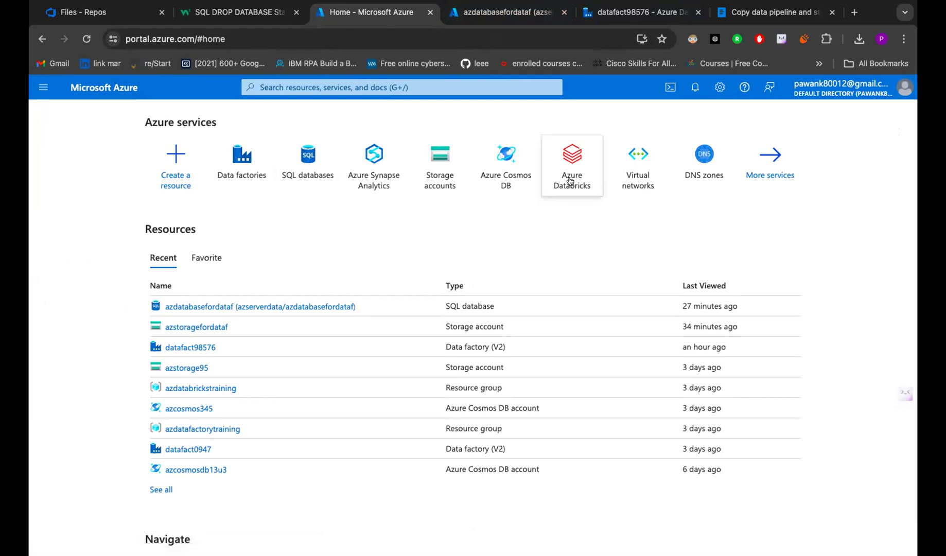
click(255, 157)
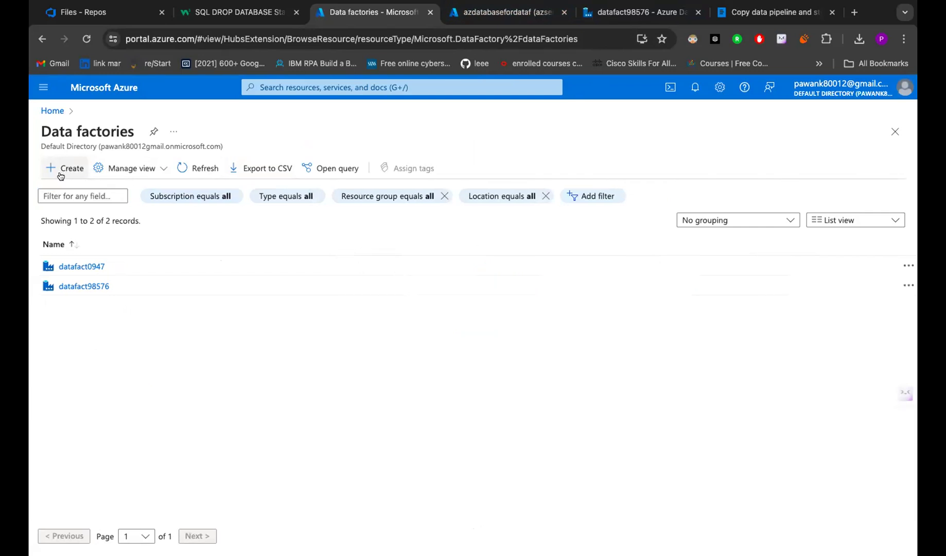
click(60, 173)
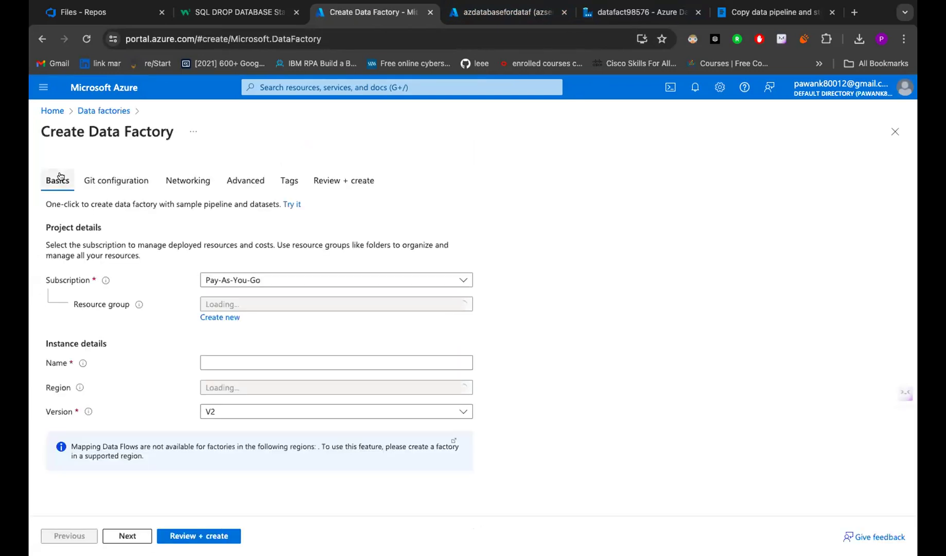
- Check the datafact98576 pipeline in Data Factory studio and review the Whimsical subscription bullet
click(477, 12)
click(636, 12)
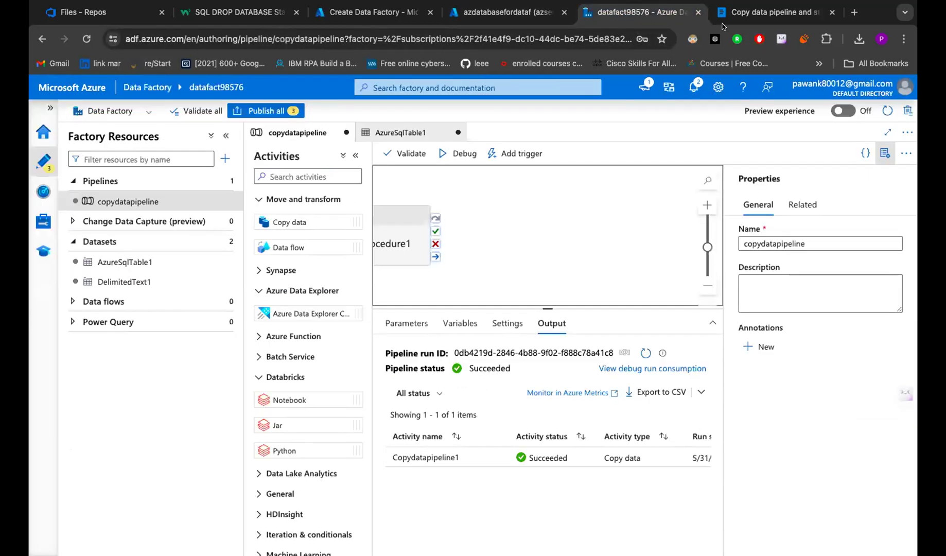
click(767, 11)
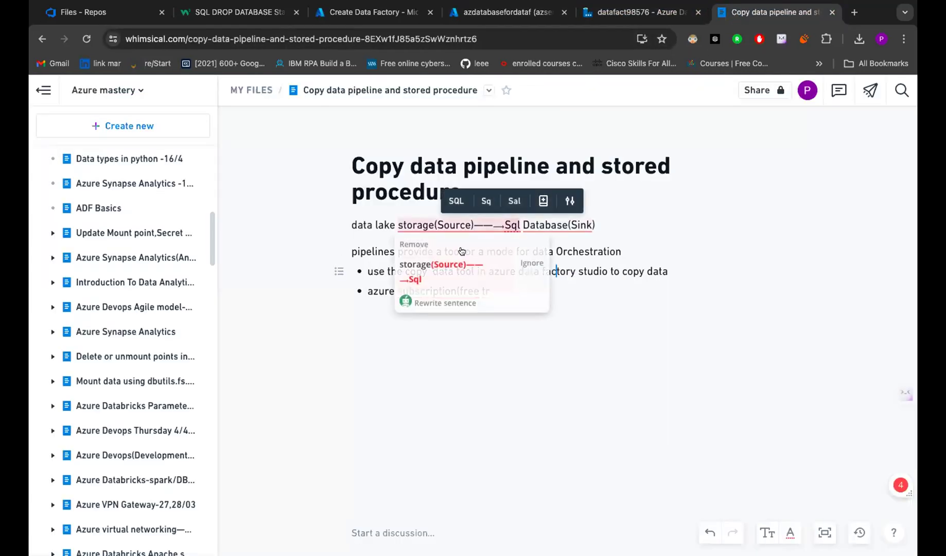
click(559, 283)
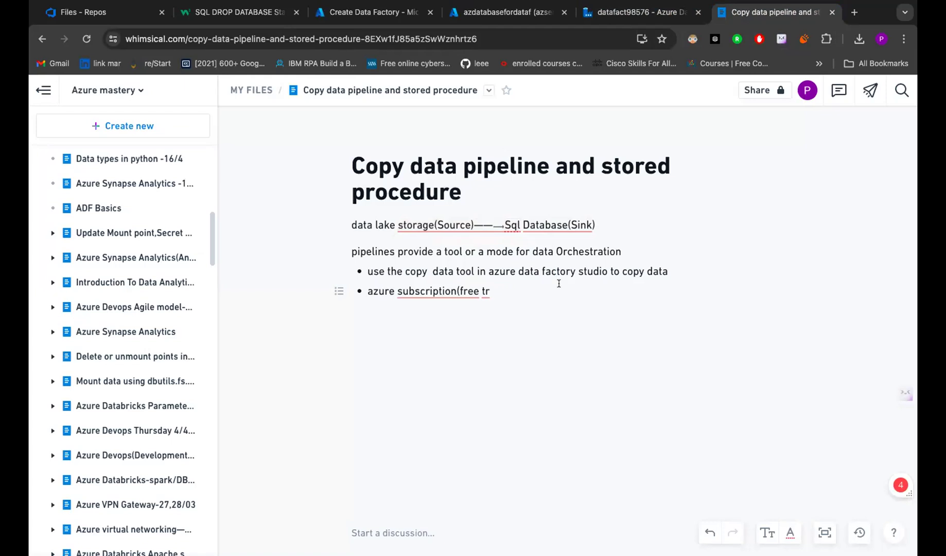
mouse_move(429, 291)
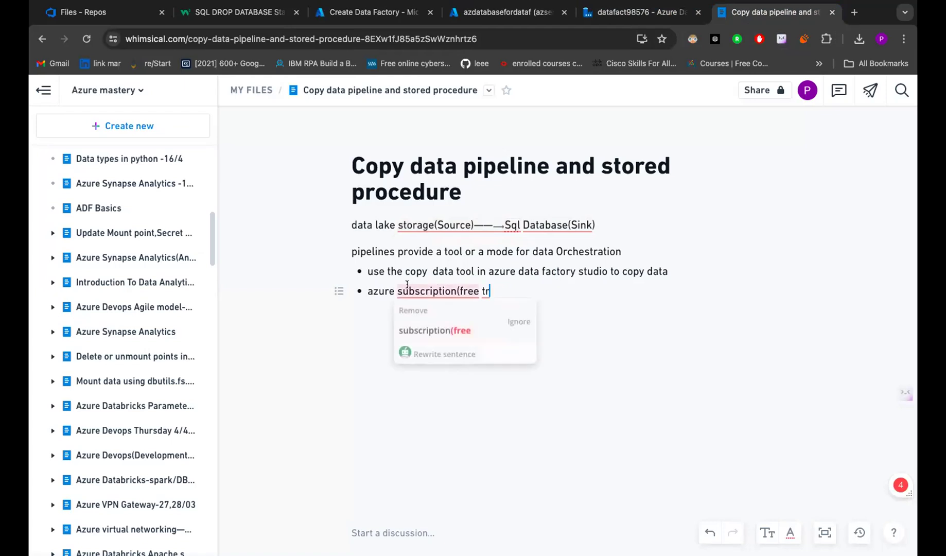
drag(460, 290, 293, 291)
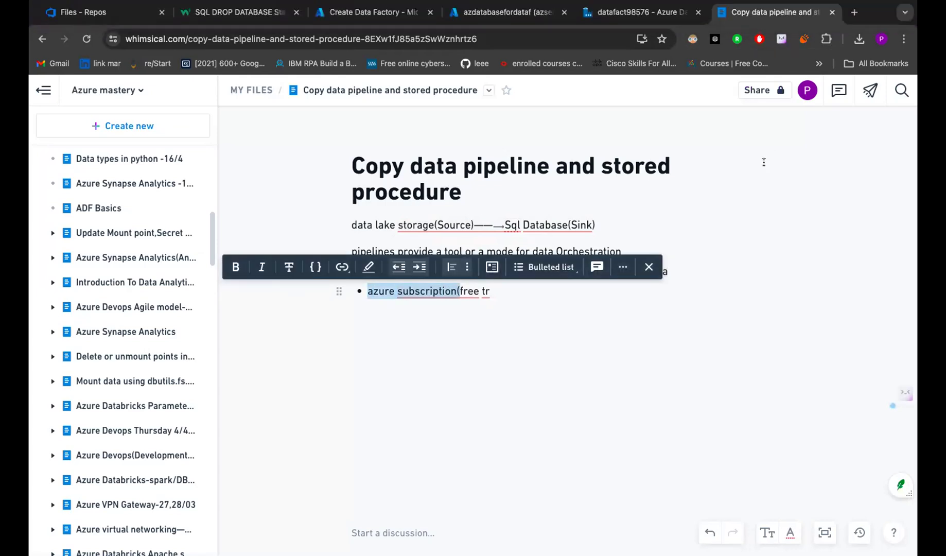
click(382, 15)
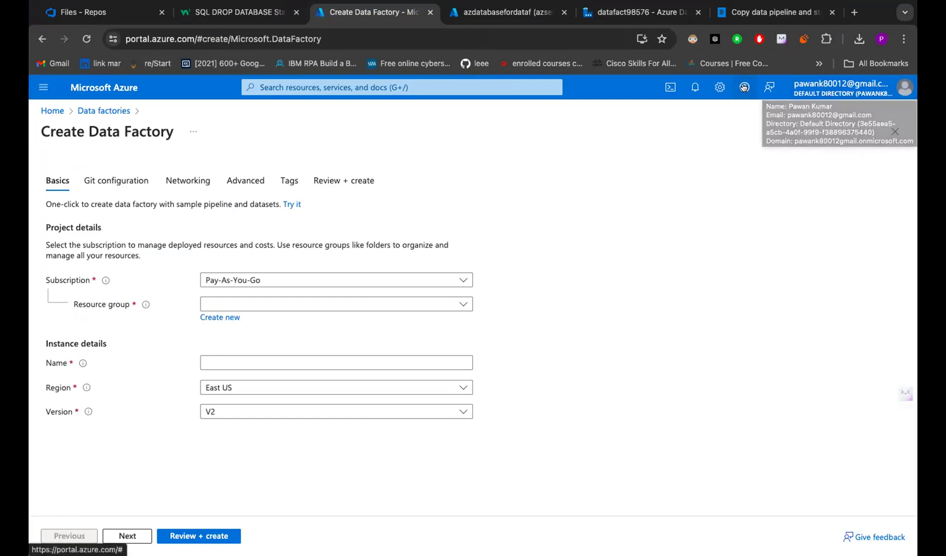
click(617, 17)
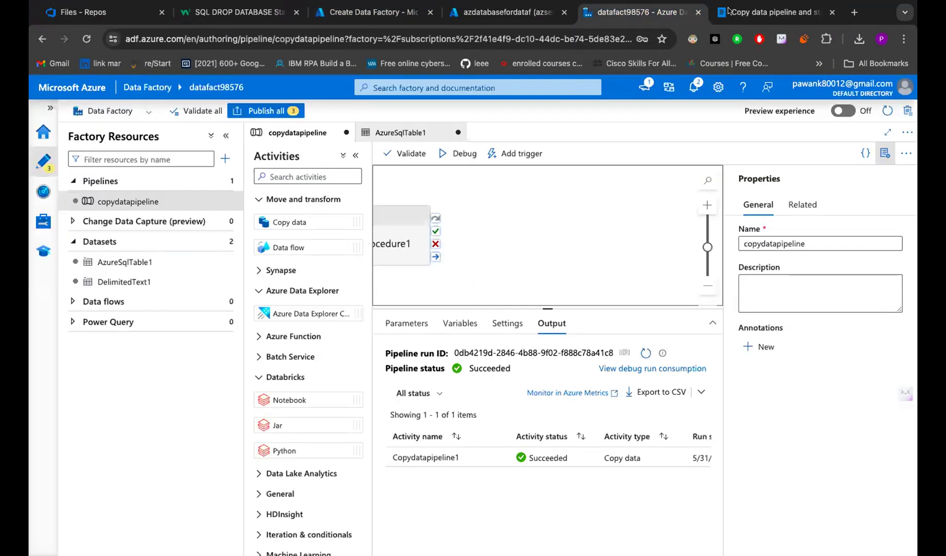
click(745, 20)
- Complete the subscription bullet with 'free trial, student, pay as you go'
click(493, 291)
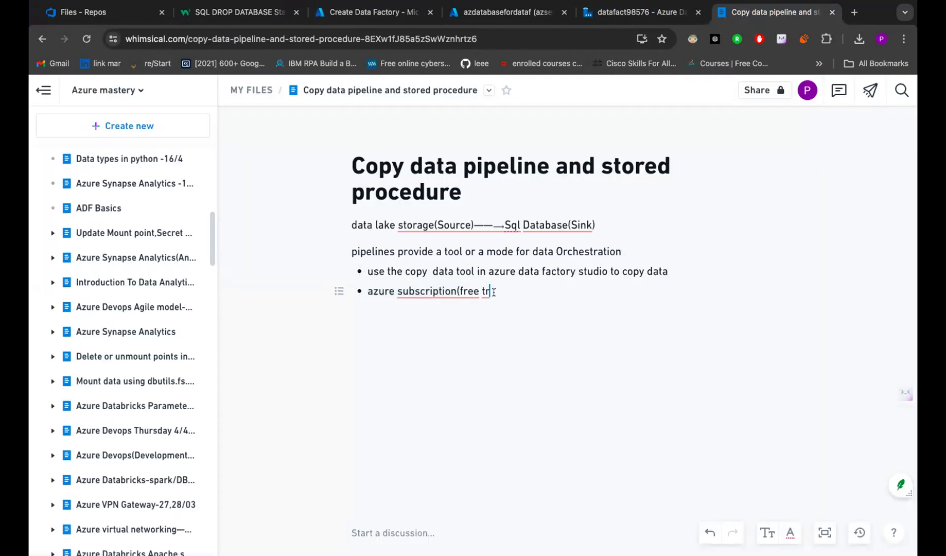
text(ial,student,pas)
key(BackSpace)
text(y as )
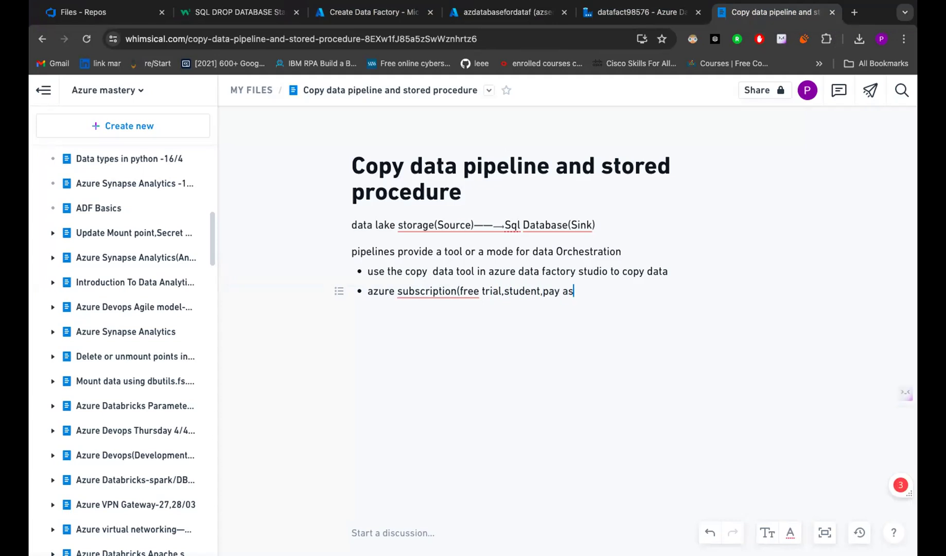
text(you go)
- Add the bullet 'Prepare source data in azure blob storage', undoing an accidental line split
key(Return)
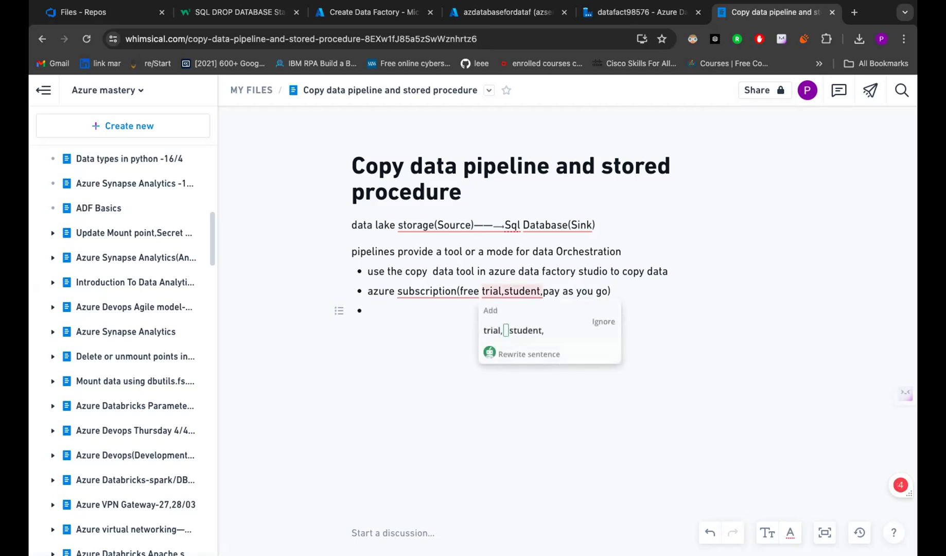
text(Prepare)
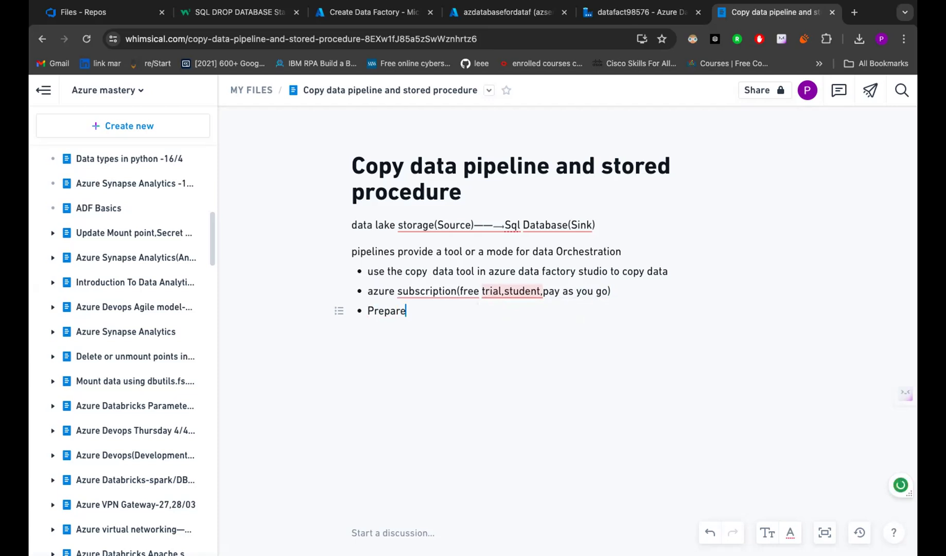
text( source data )
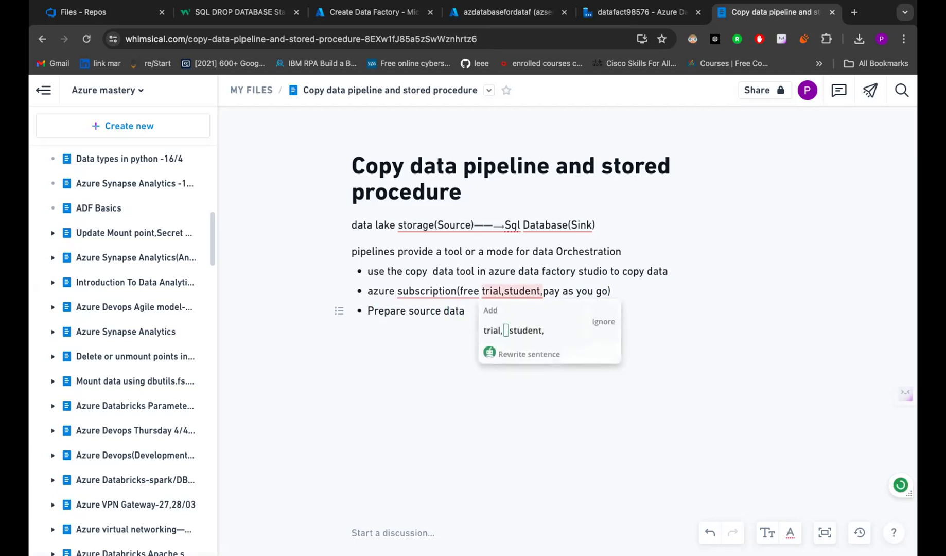
text(in)
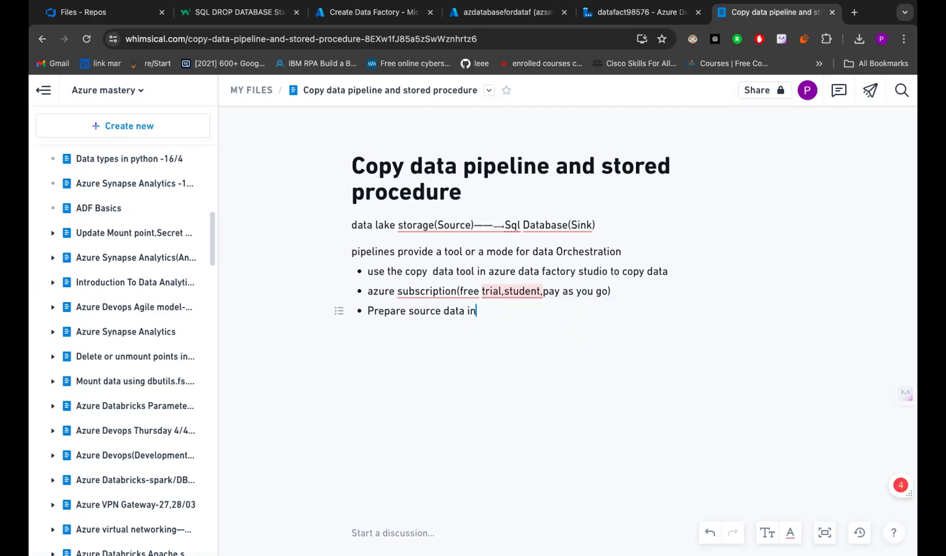
text( azure blob storage)
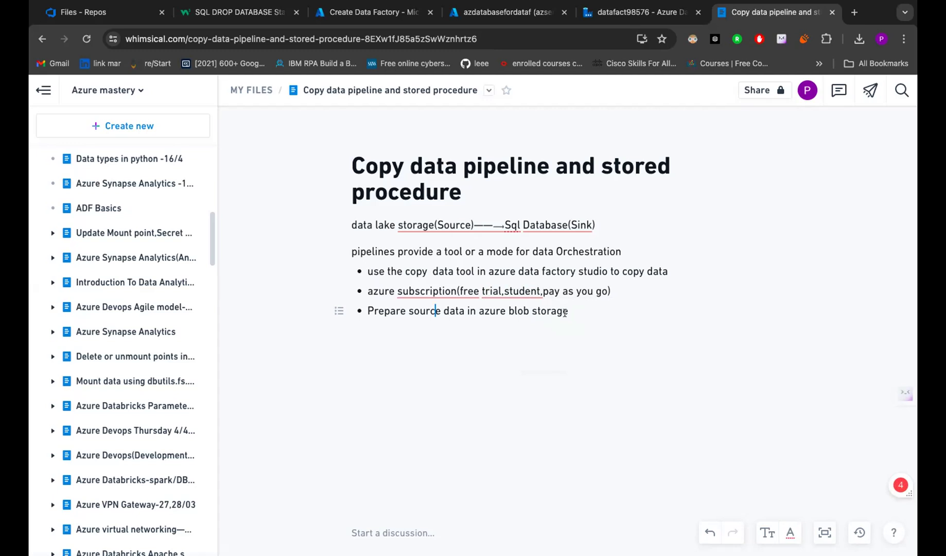
key(Return)
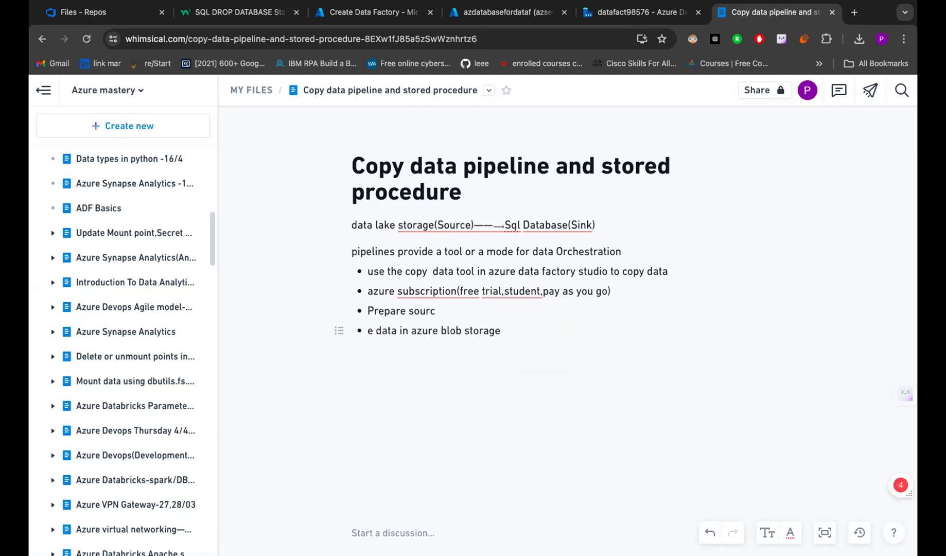
key(ctrl+z)
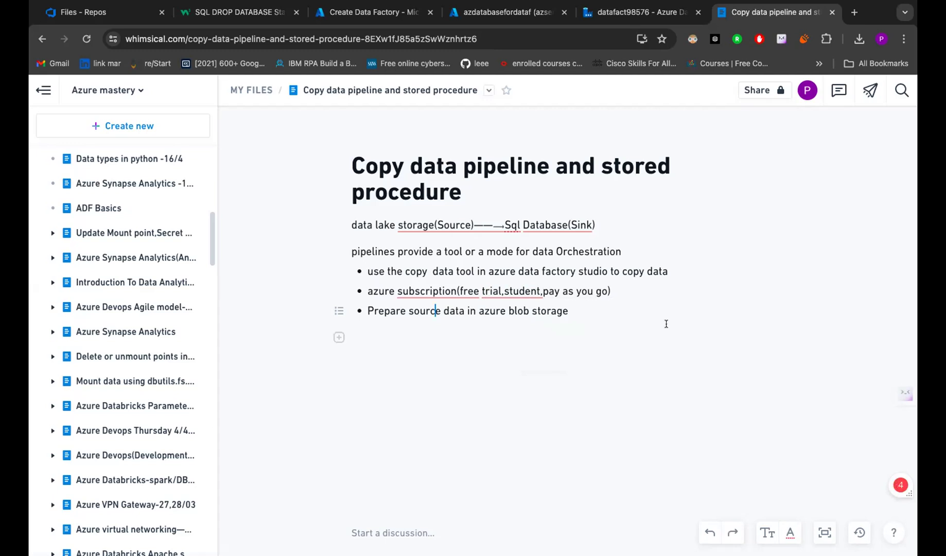
- Add bullets 'Create a data factory' and 'use the copy data tool to copy data'
click(585, 311)
key(Return)
key(BackSpace)
text(Create a data factory)
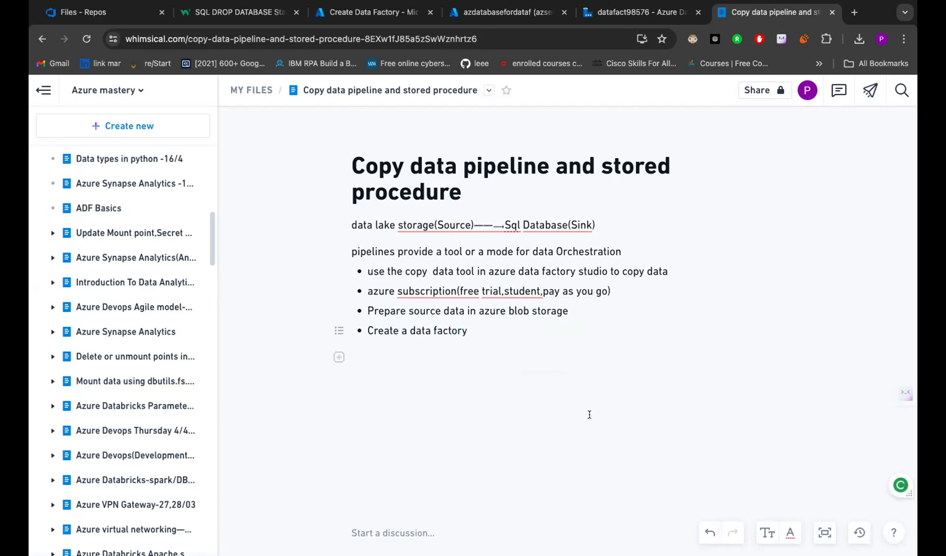
key(Return)
text(use the )
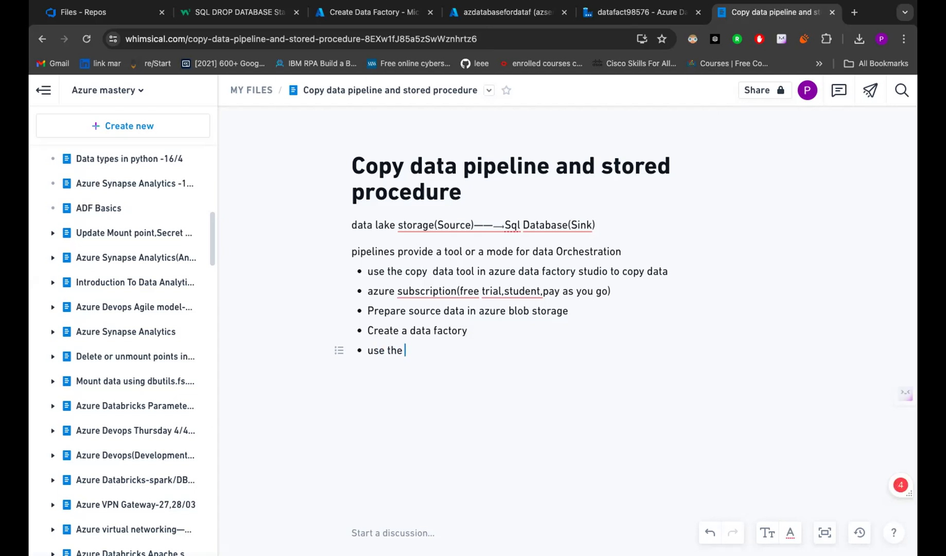
text(copy data tool to cop)
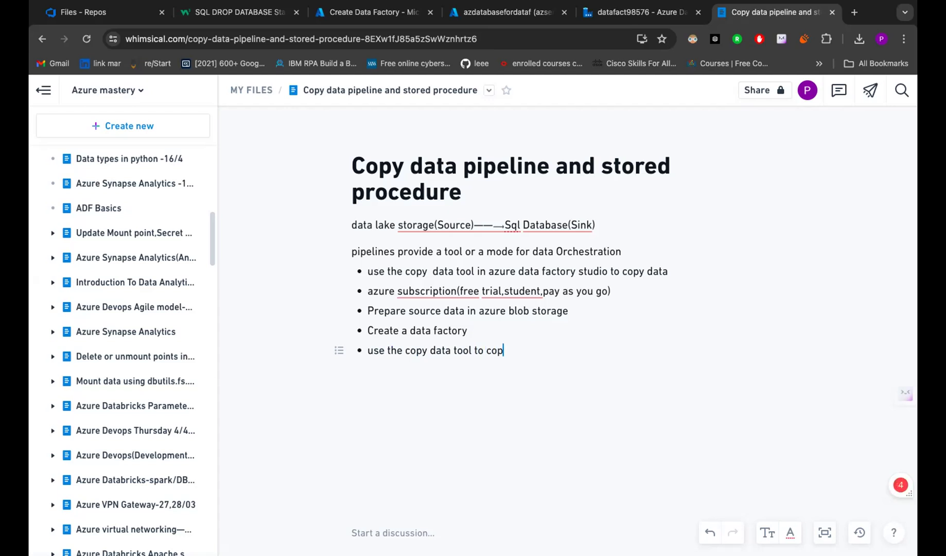
text(y data)
key(Return)
- Add bullets 'create and add as linked service', 'Add the destination(SQL Database)' and 'Run or debug the copy data pipeline'
text(create)
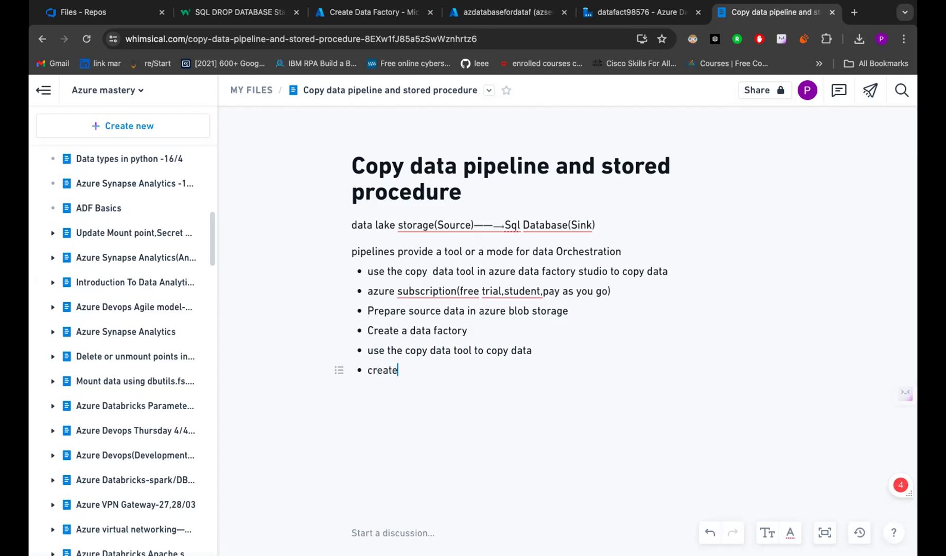
text( and add as linked service)
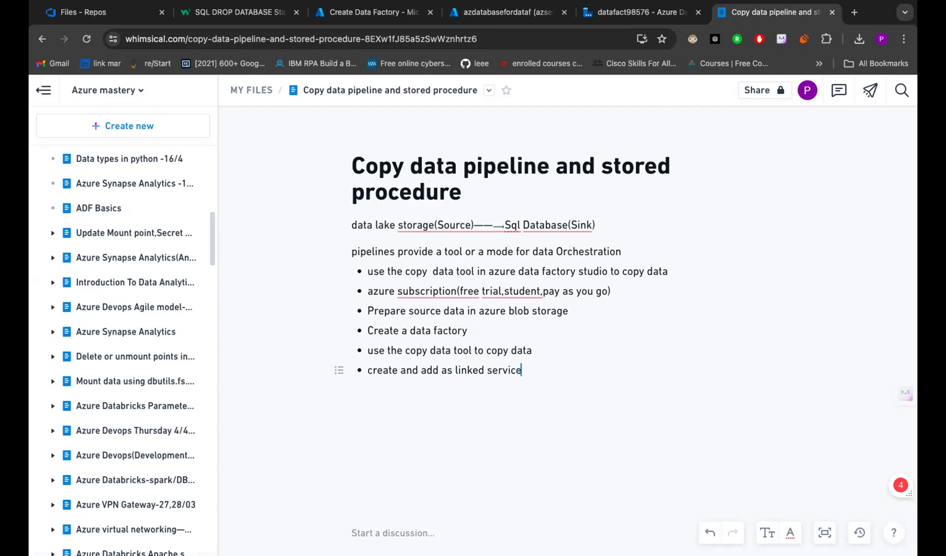
key(Return)
text(Add the dest)
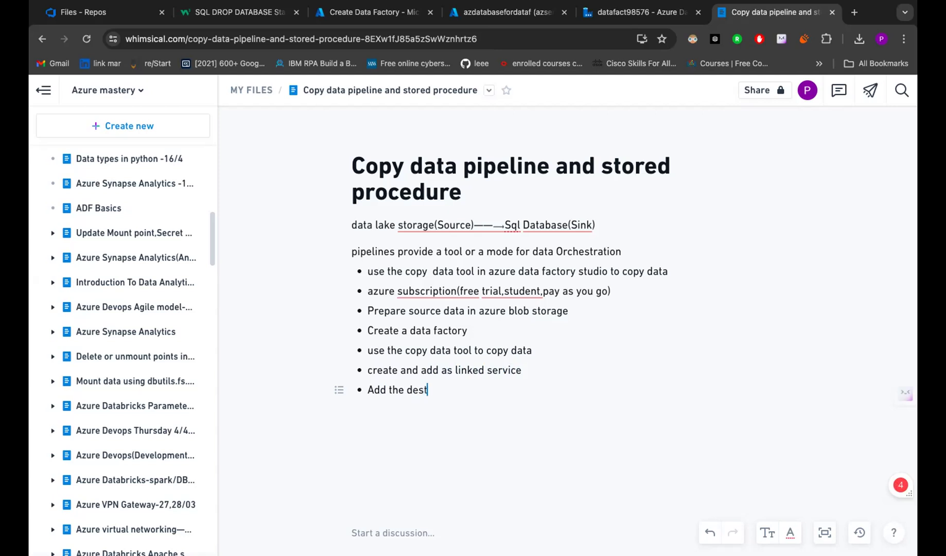
text(ination(SQL Dat)
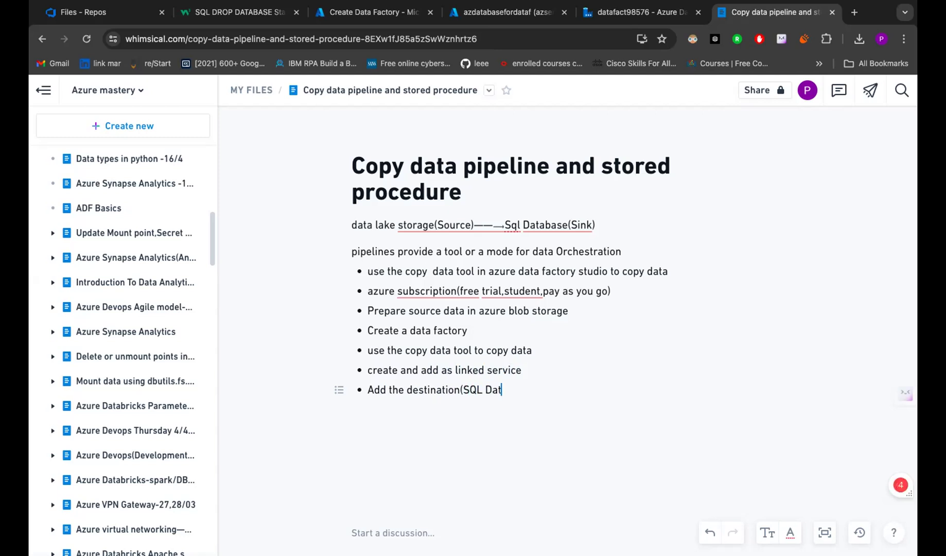
text(abase))
key(Return)
text(Run )
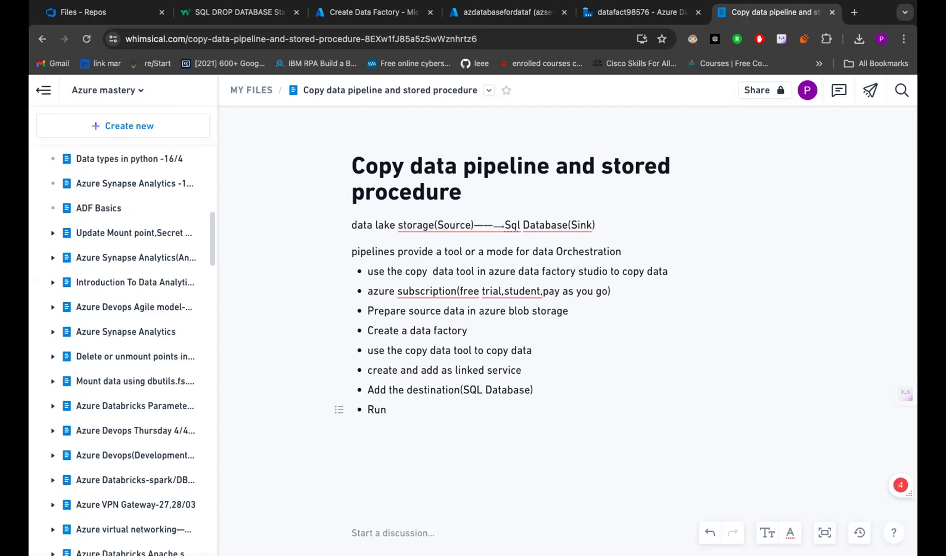
text(or debug the copy d)
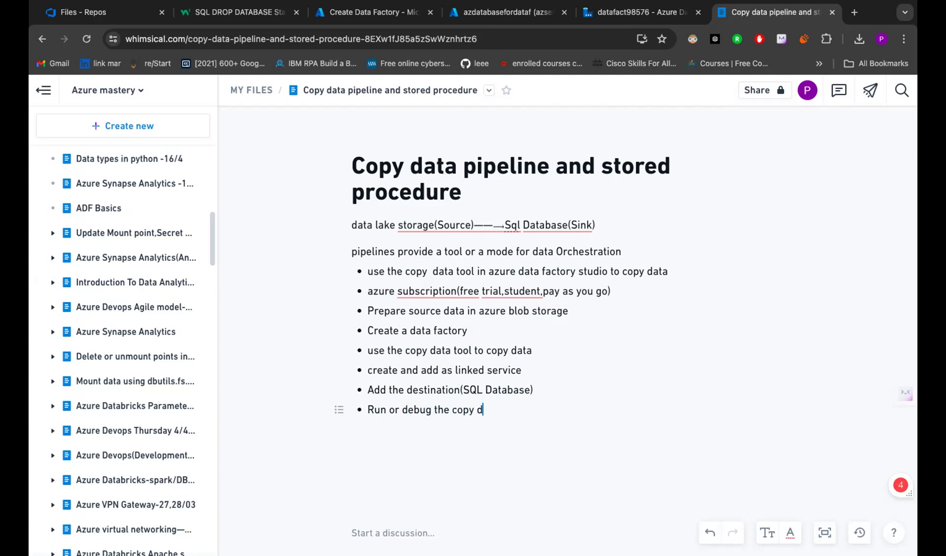
text(sata pipeline)
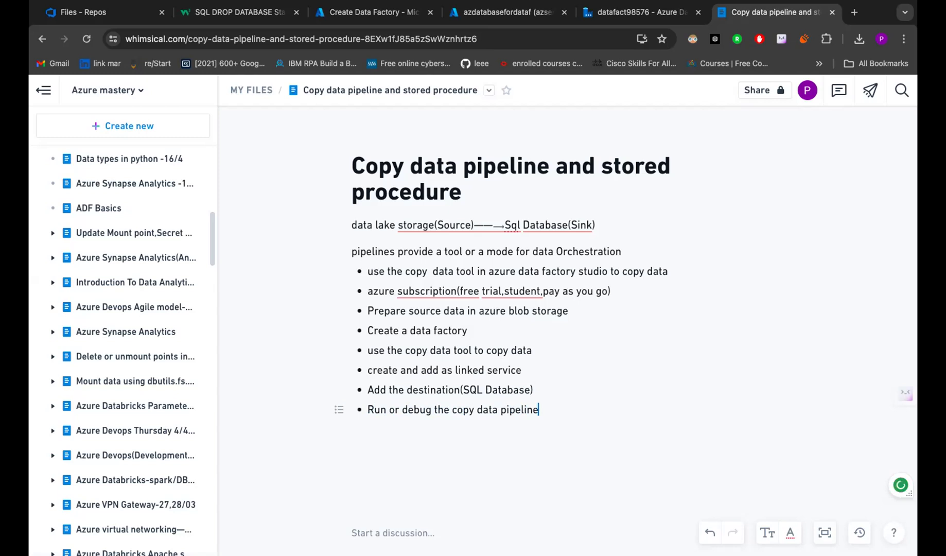
- Add a 'For stored procedure' line followed by '-add sql database or any other linked service'
key(Return)
key(Return)
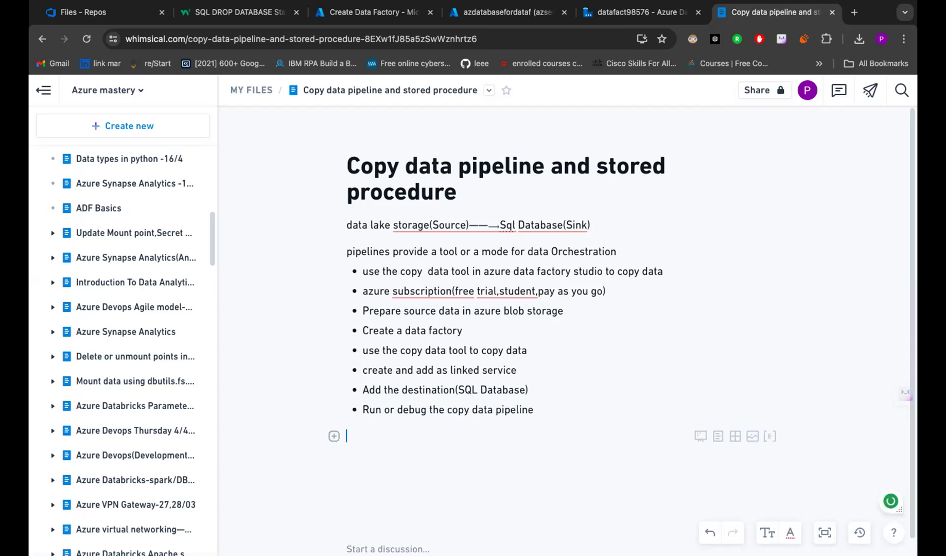
text(For )
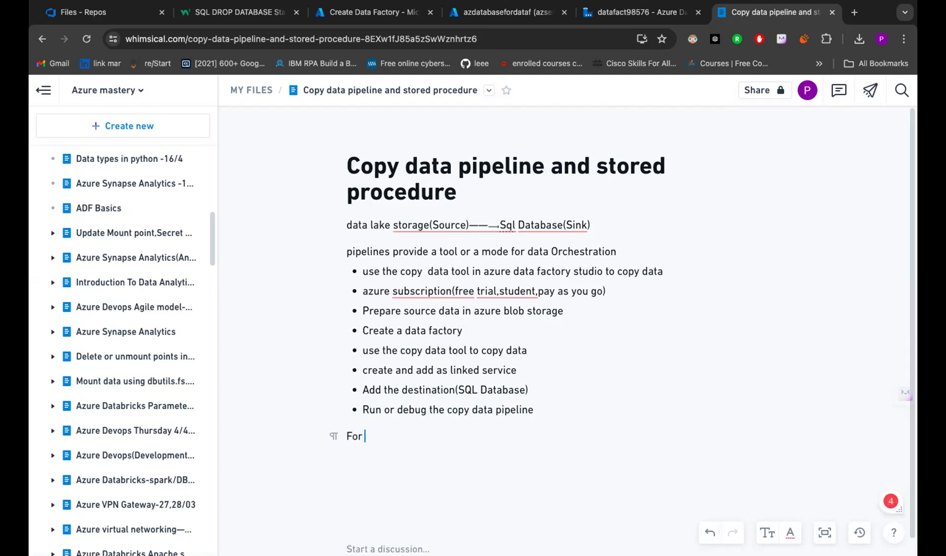
text(stored procedure)
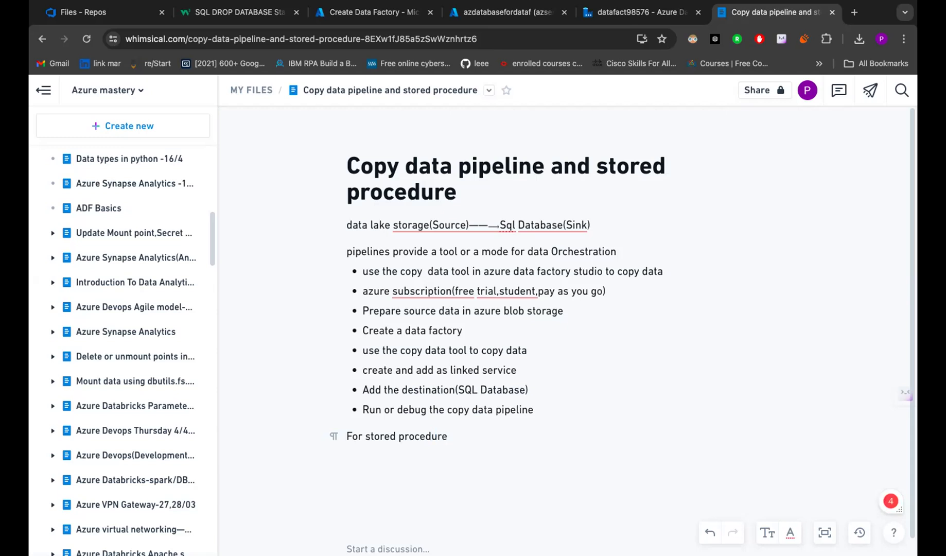
key(Return)
text(-)
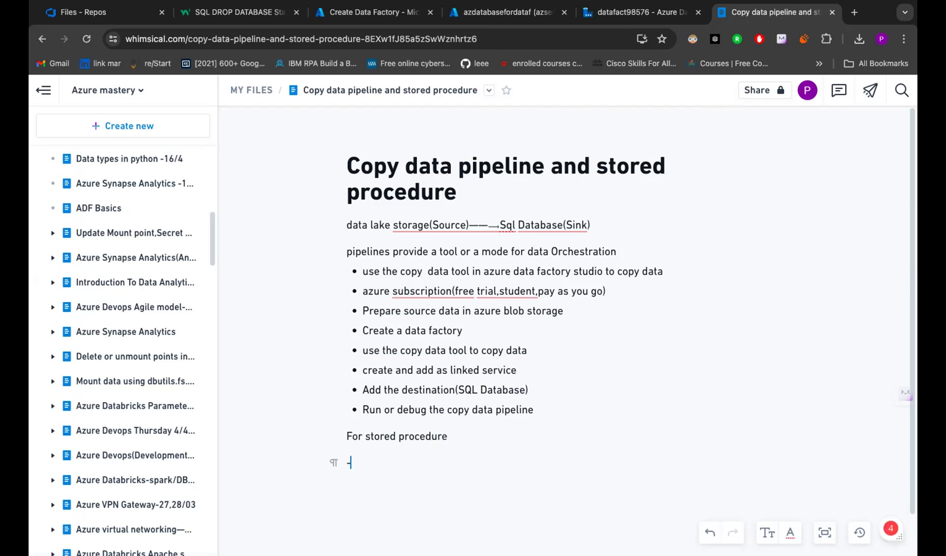
text(add sql database )
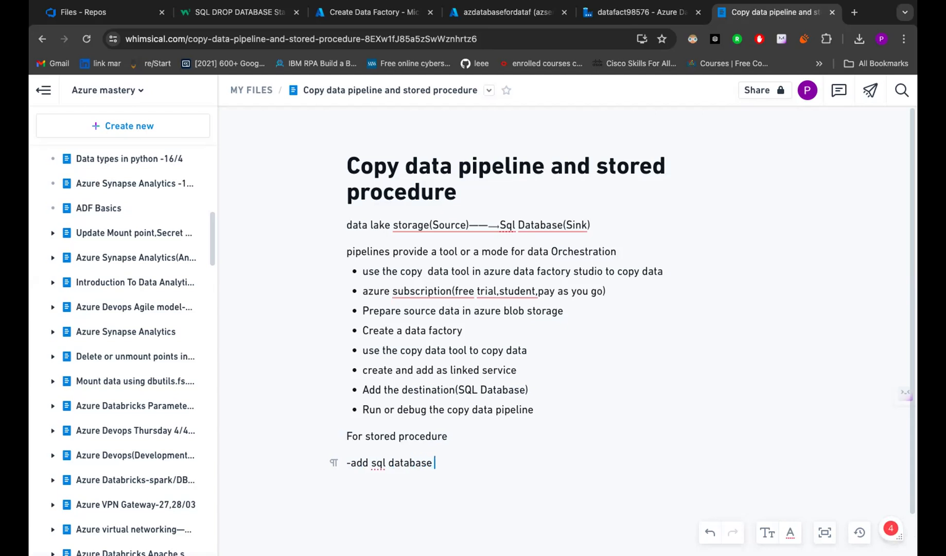
text(or any)
text( other)
text( k)
text(inked )
text(servic)
text(e)
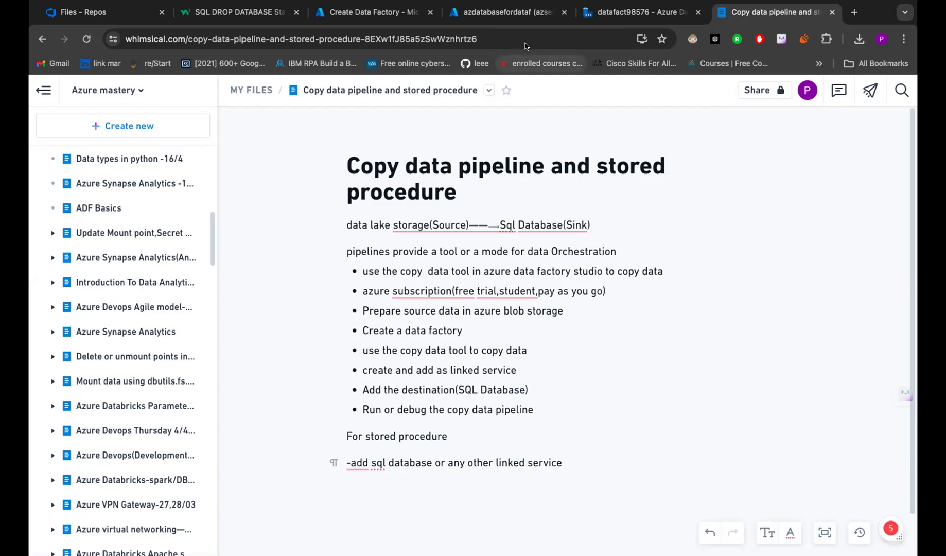
- Return the Azure SQL database and Create Data Factory tabs to the portal home page
click(509, 13)
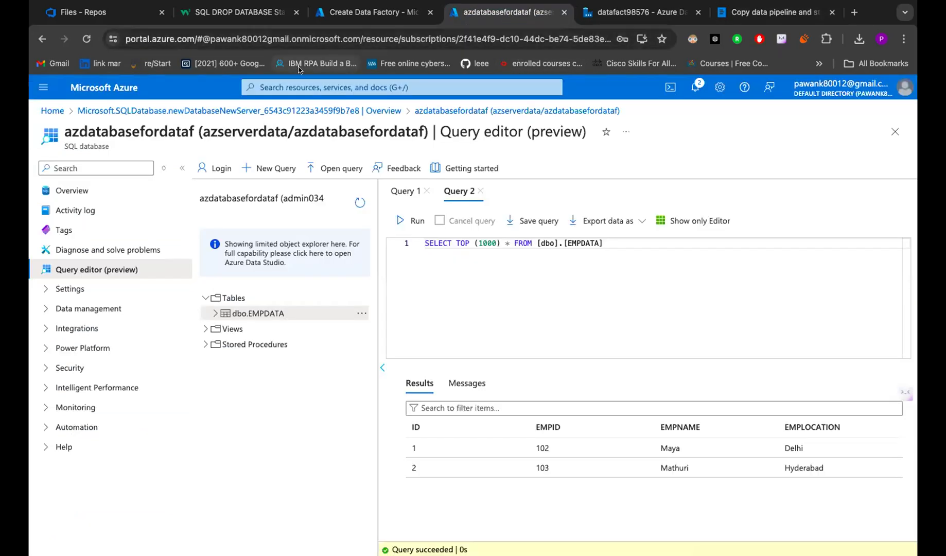
click(113, 83)
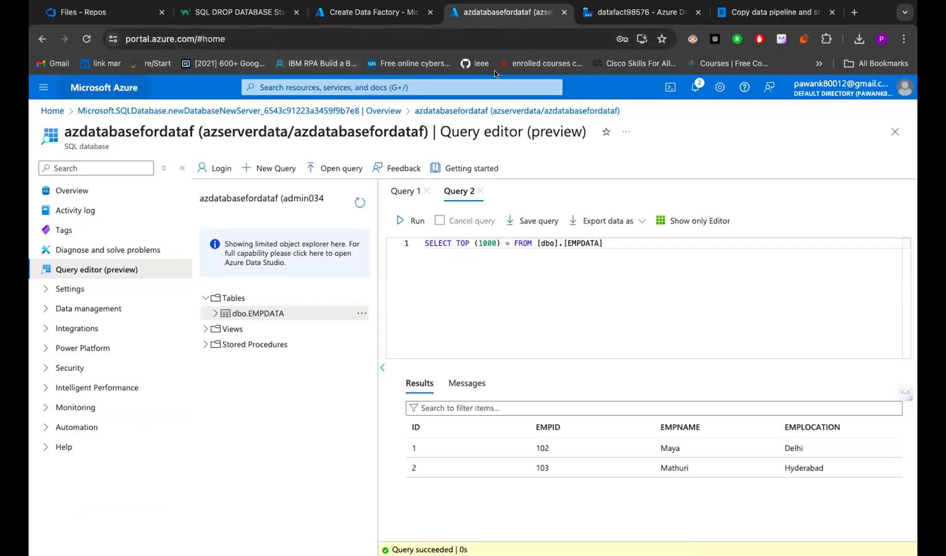
click(350, 18)
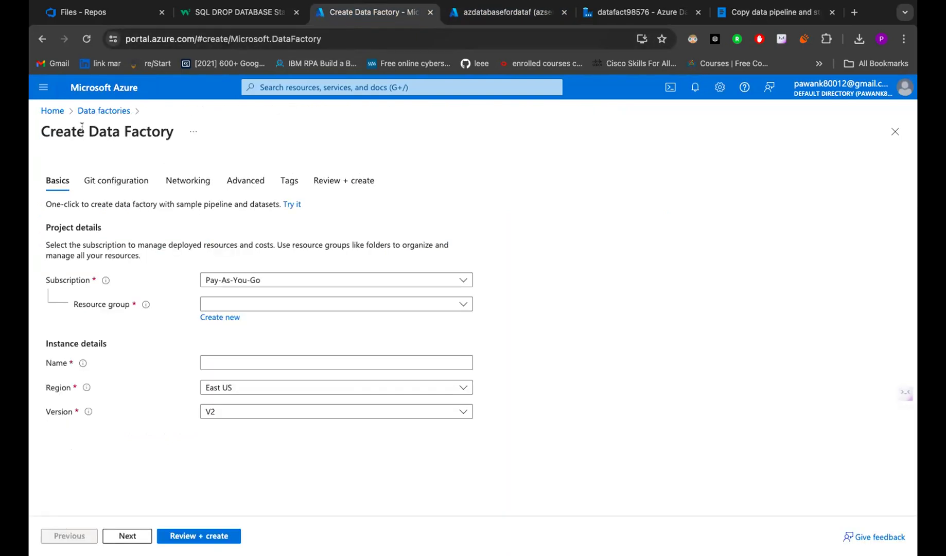
click(106, 89)
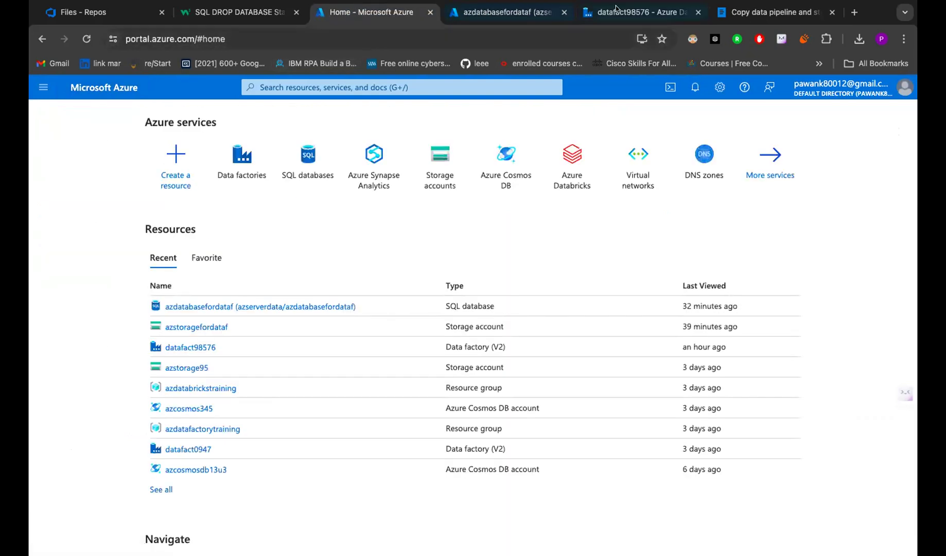
click(733, 14)
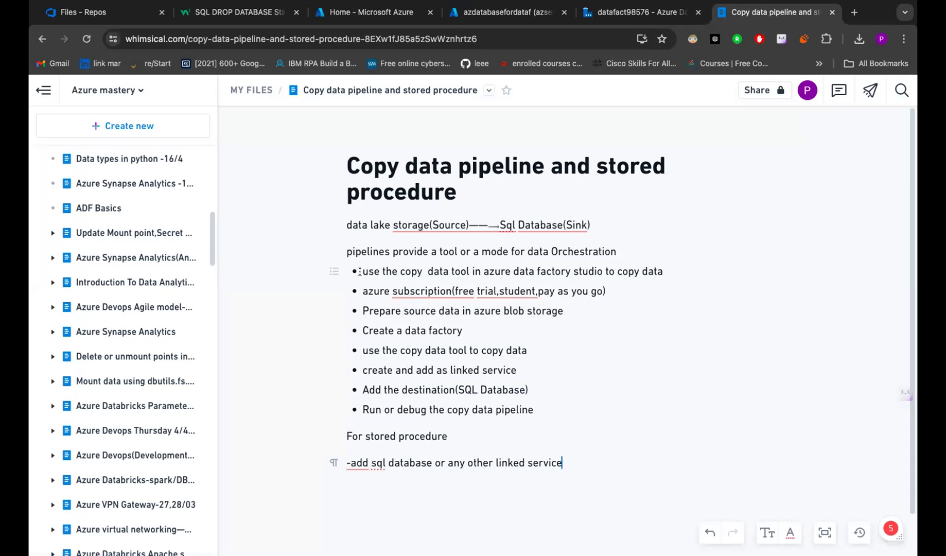
- Bold the bullet 'Prepare source data in azure blob storage'
mouse_move(416, 294)
drag(362, 291, 623, 293)
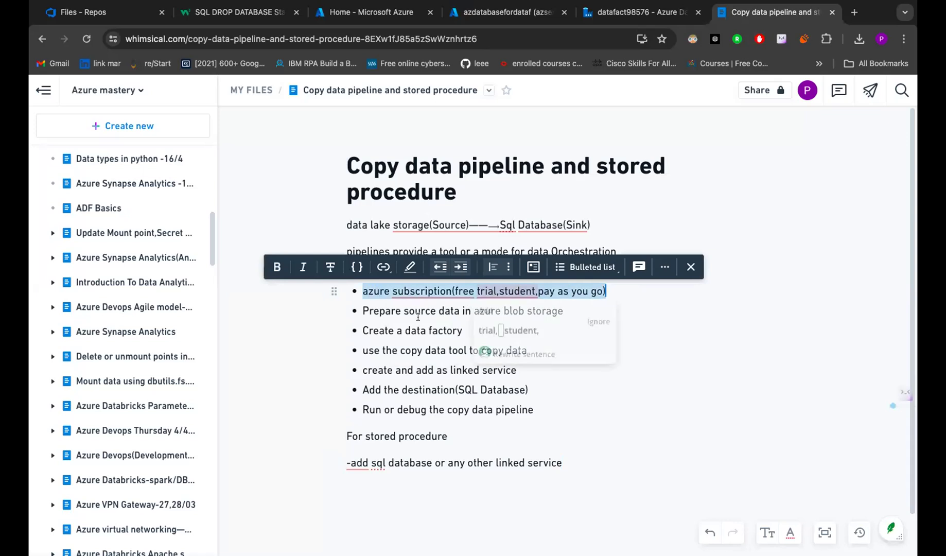
click(444, 306)
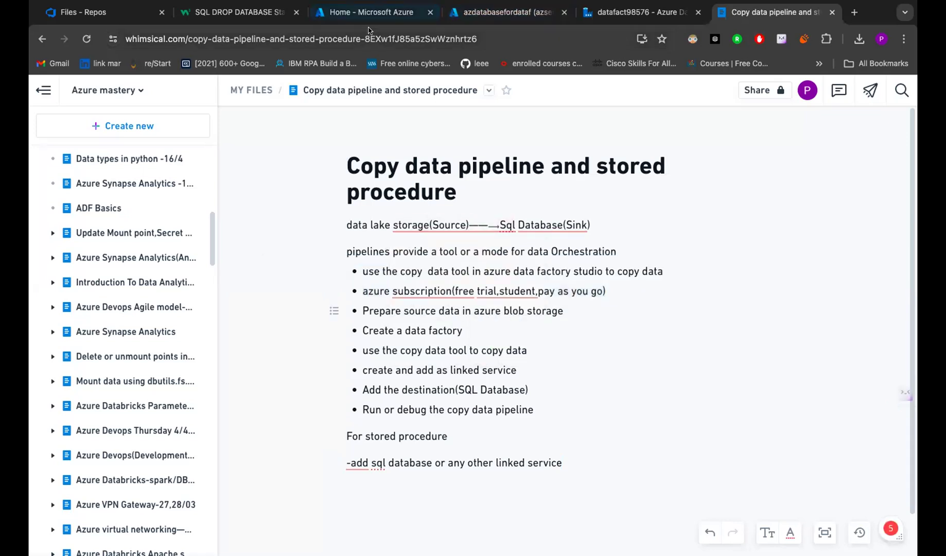
drag(362, 311, 580, 304)
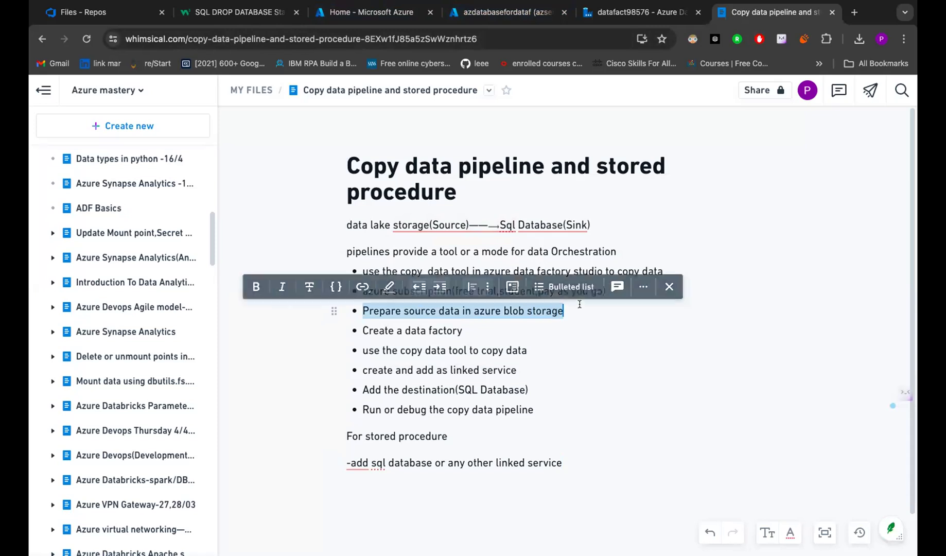
click(256, 287)
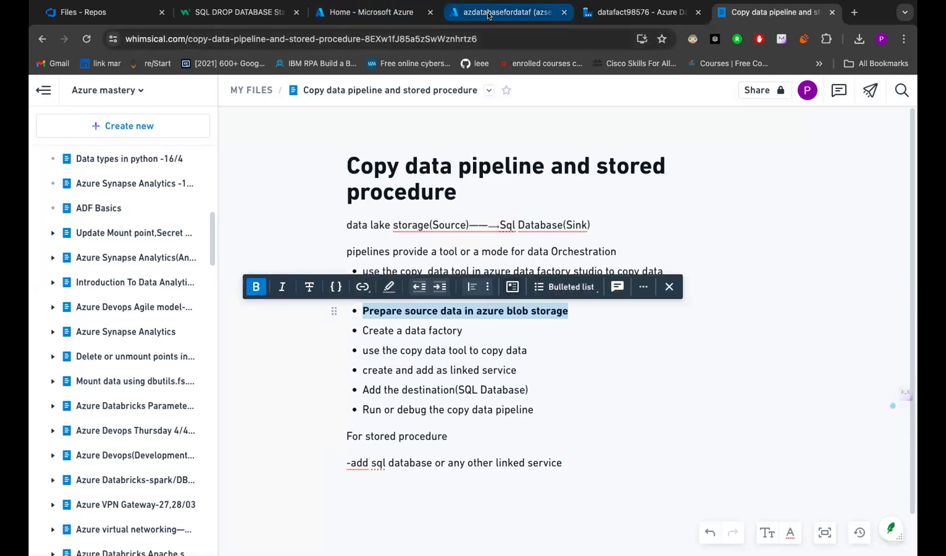
- In the Azure portal, browse the Storage accounts list and the Data Lake Storage Gen1 service page
click(405, 11)
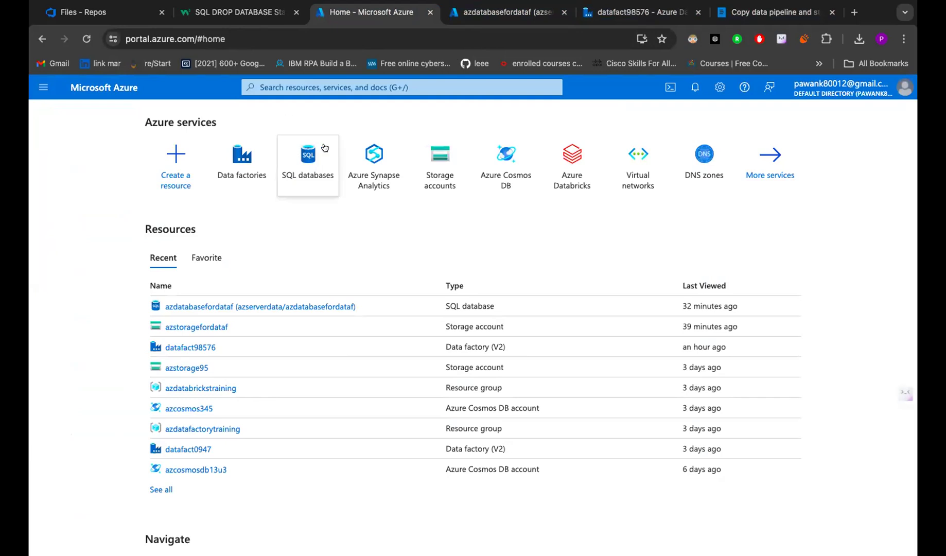
click(417, 170)
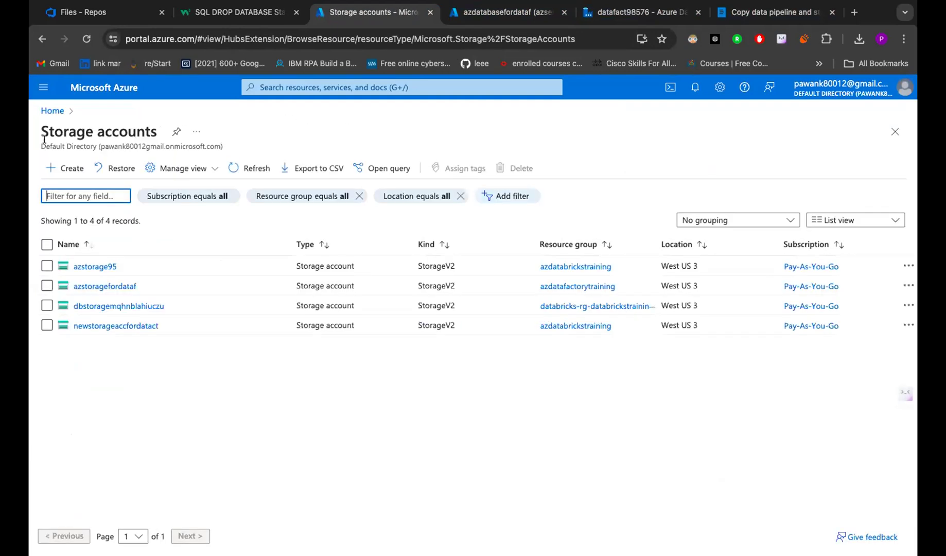
click(129, 81)
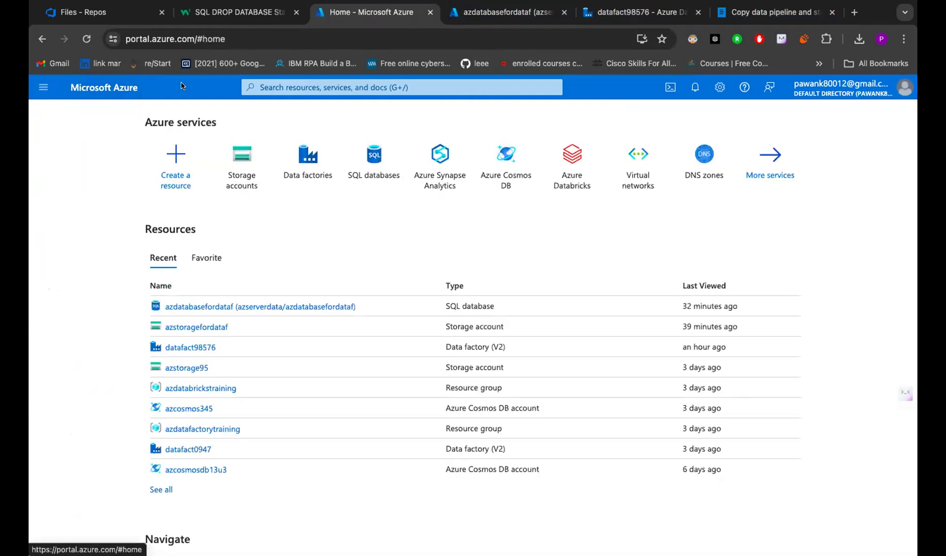
click(292, 85)
text(d)
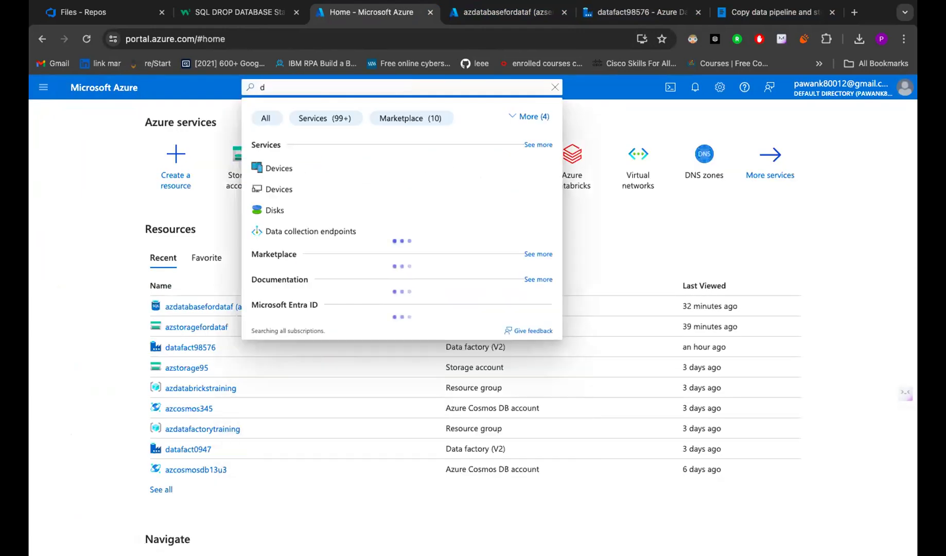
text(ata)
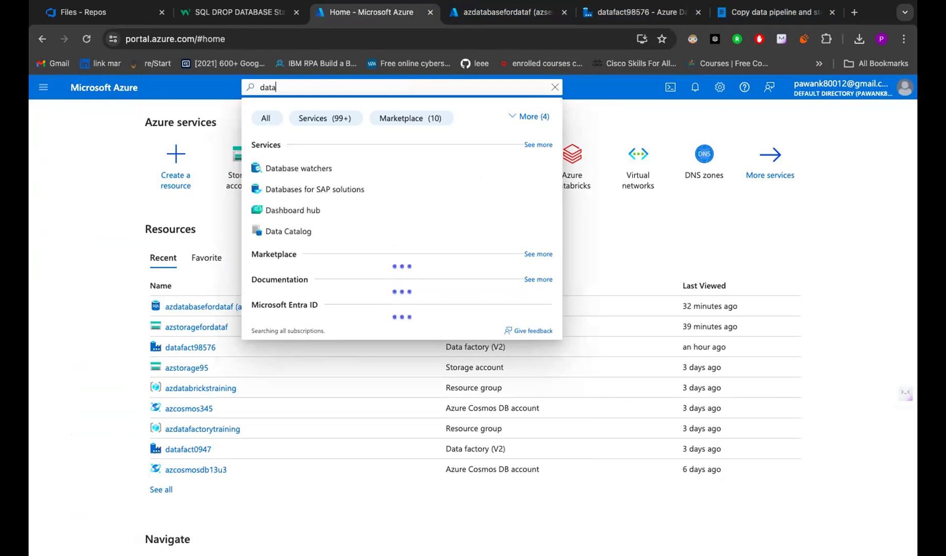
text( lake)
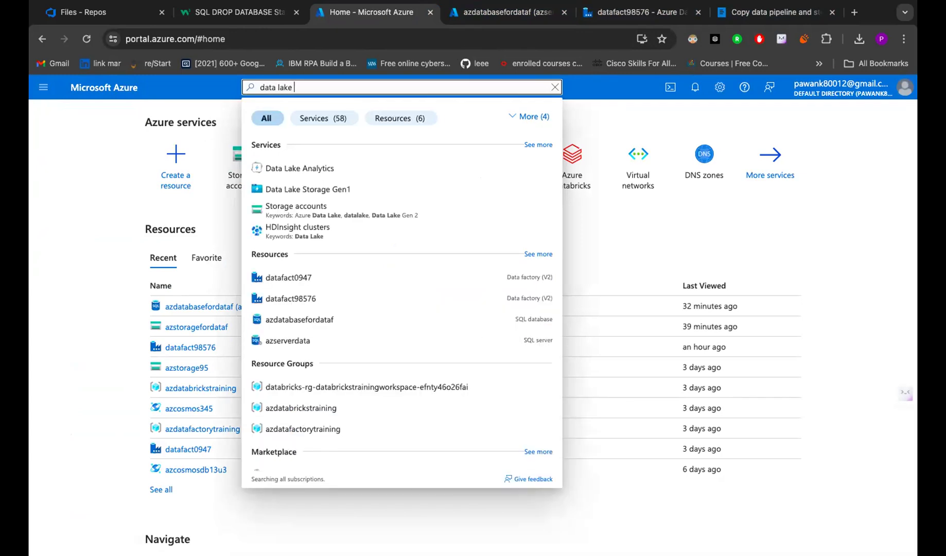
click(328, 188)
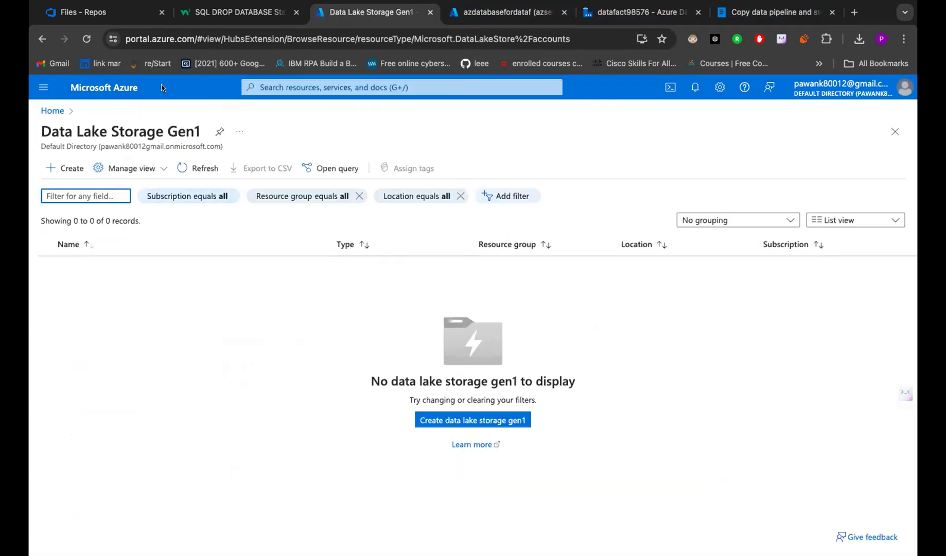
- Return to Storage accounts and start a new storage account with + Create
click(106, 89)
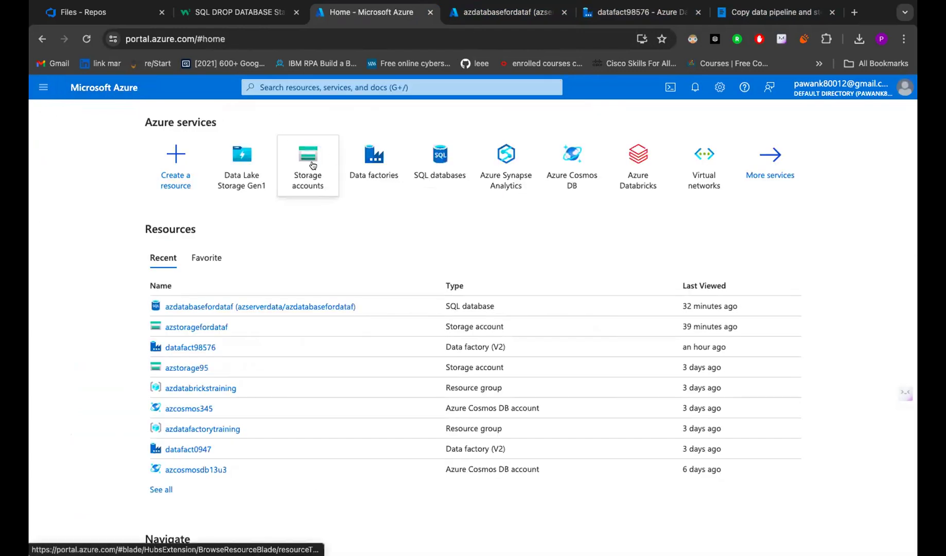
click(312, 166)
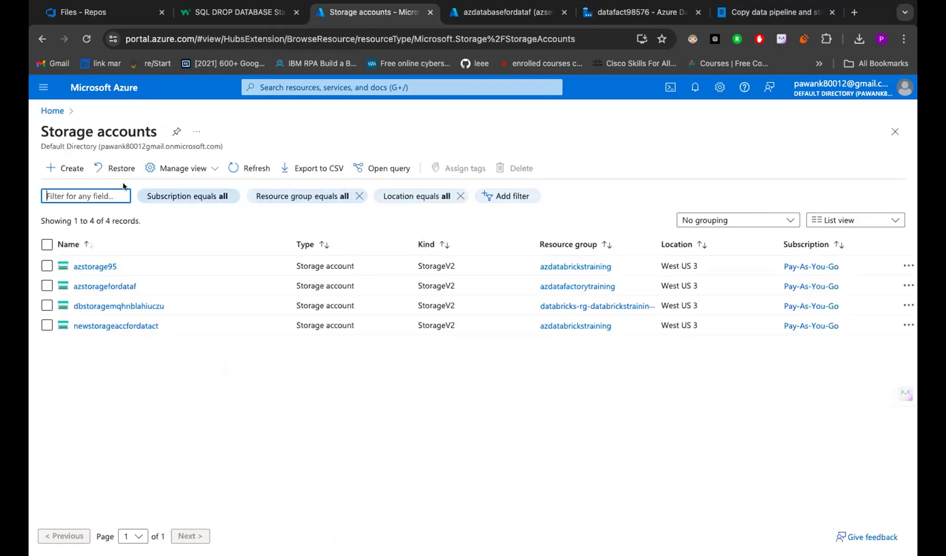
click(67, 170)
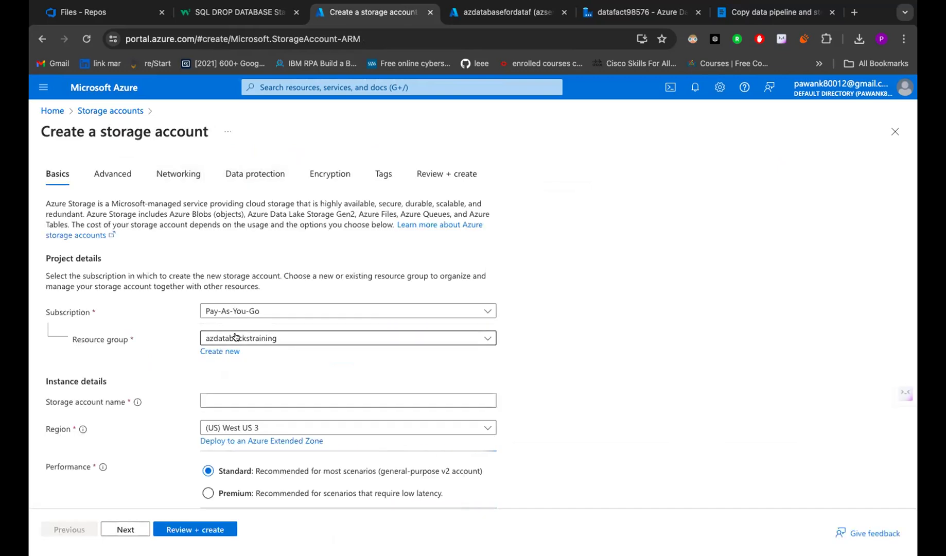
- Replace the azdatafactorytraining resource group with a new group named azdatatrain
scroll(236, 335, down, 1)
click(338, 273)
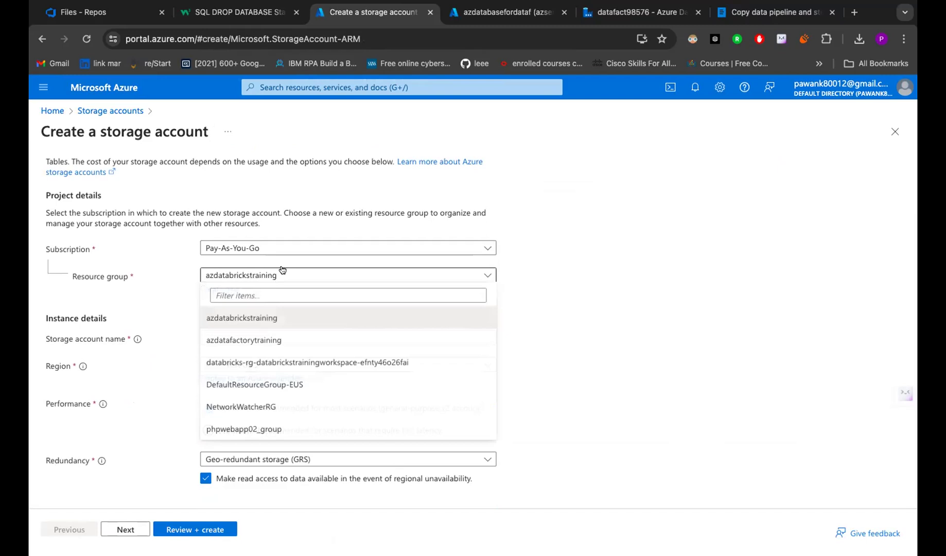
click(259, 340)
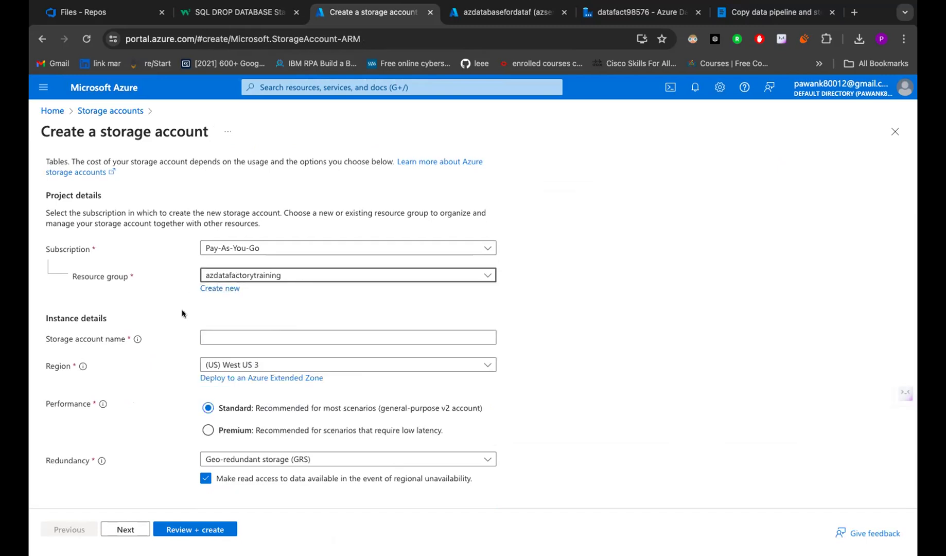
click(216, 288)
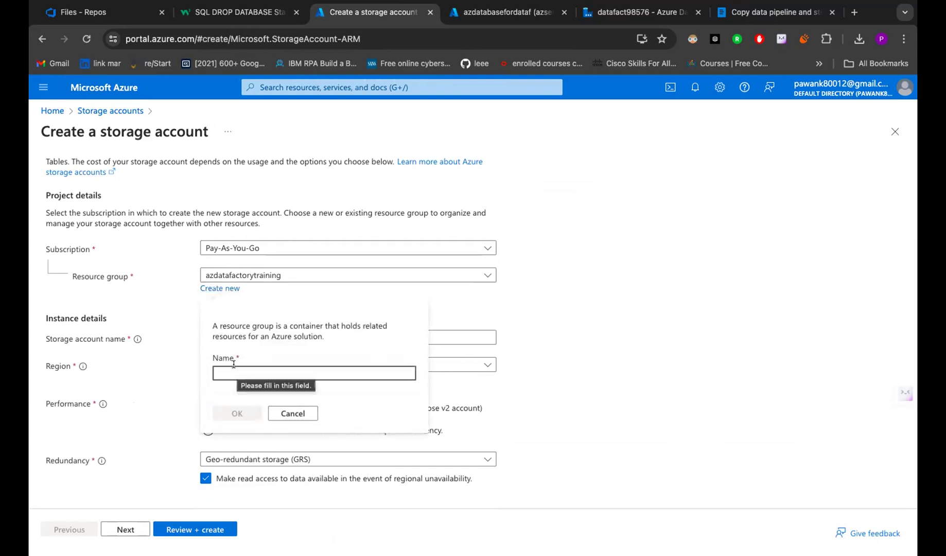
text(a)
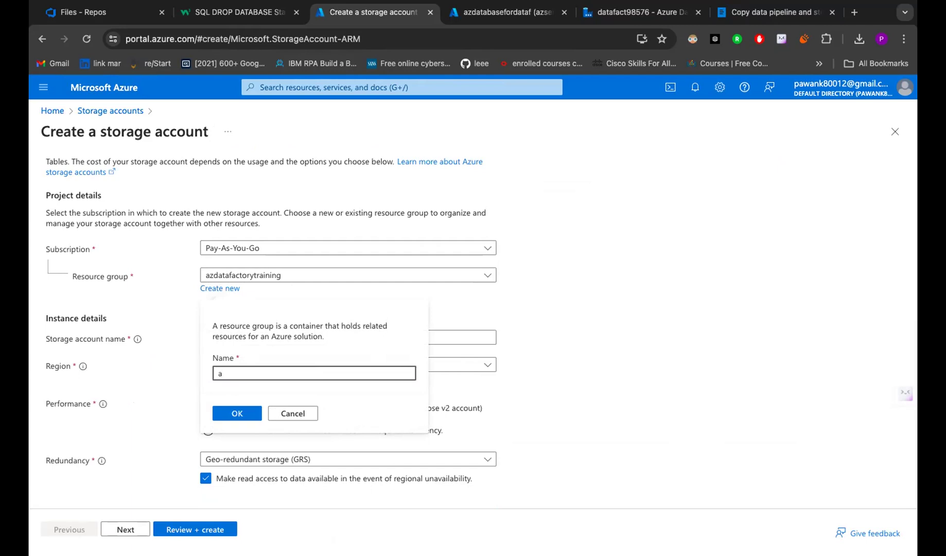
text(zdaatatrain)
key(BackSpace)
click(232, 373)
click(236, 413)
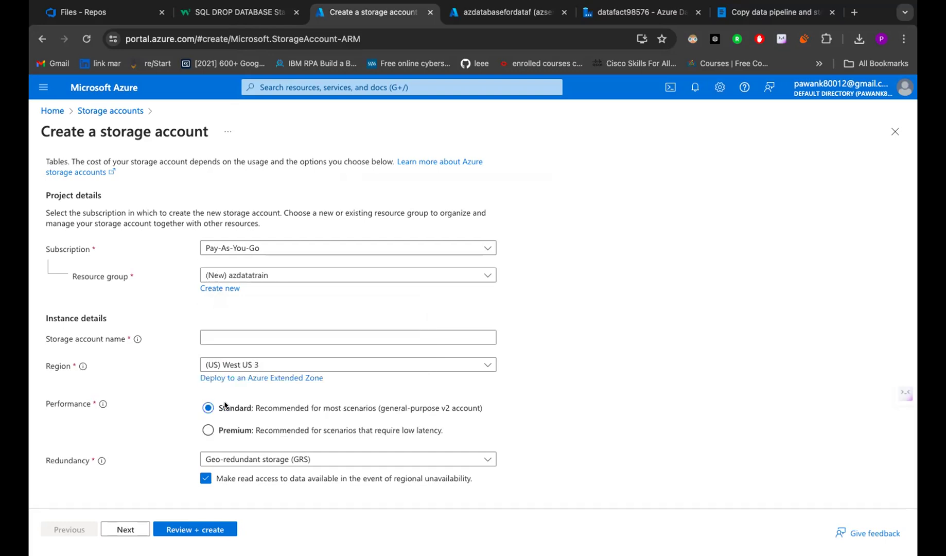
- Enter azstorage96738 as the account name, fixing typos, and pick Locally-redundant storage (LRS)
click(234, 337)
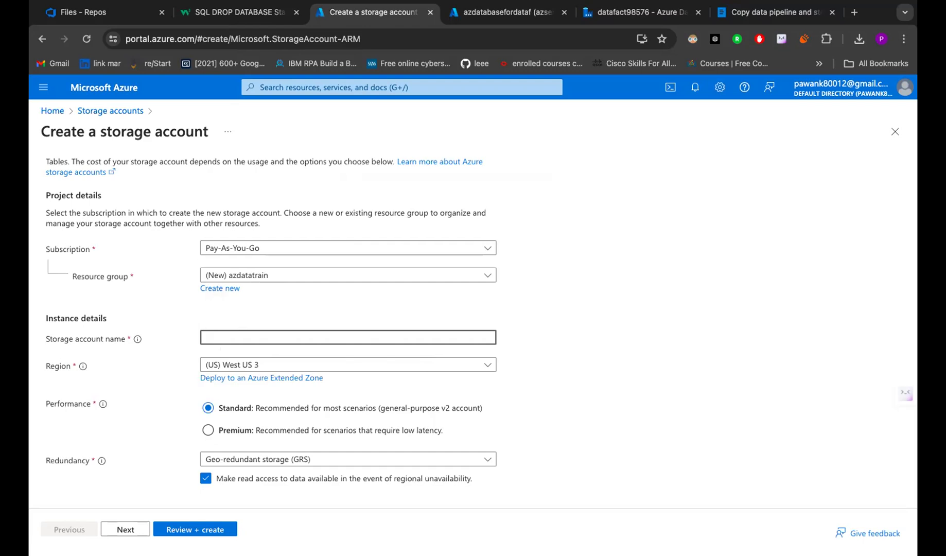
text(z)
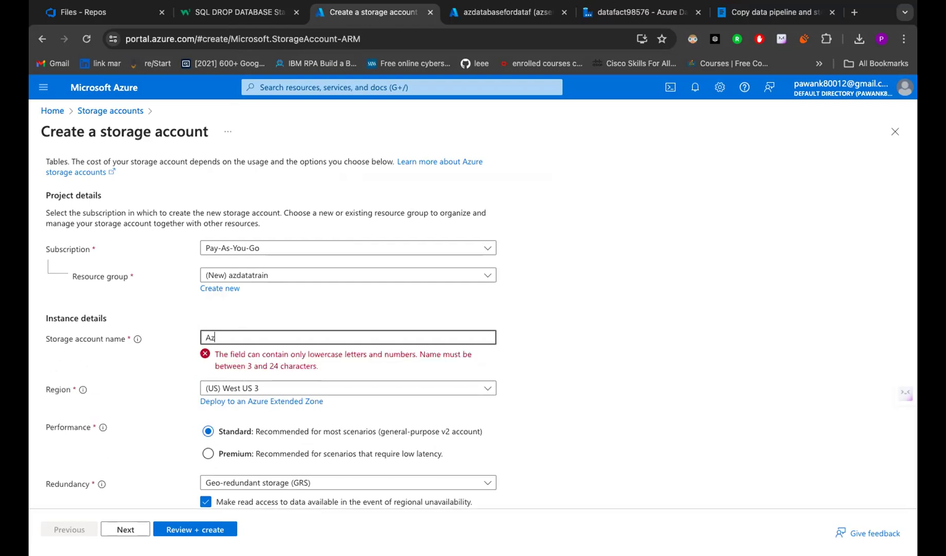
text(sr)
text(tora)
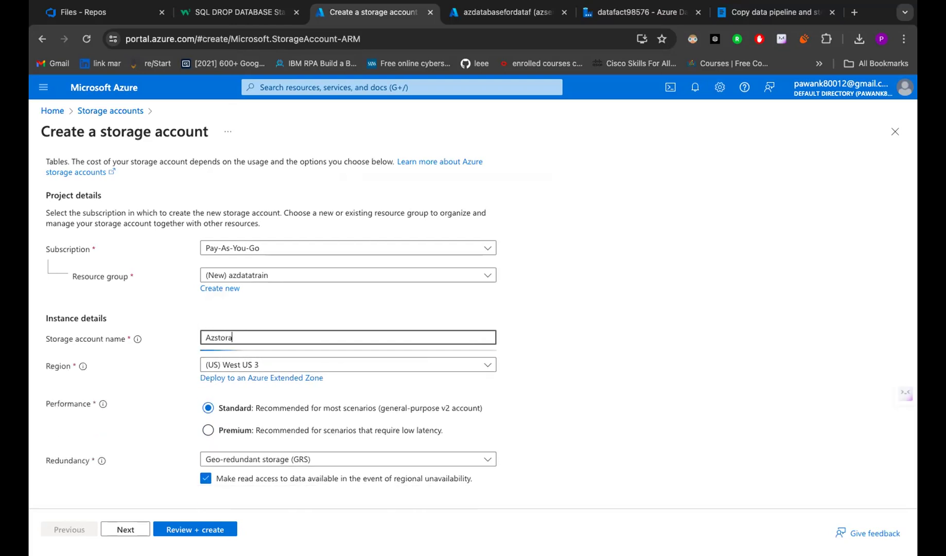
text(ge96738)
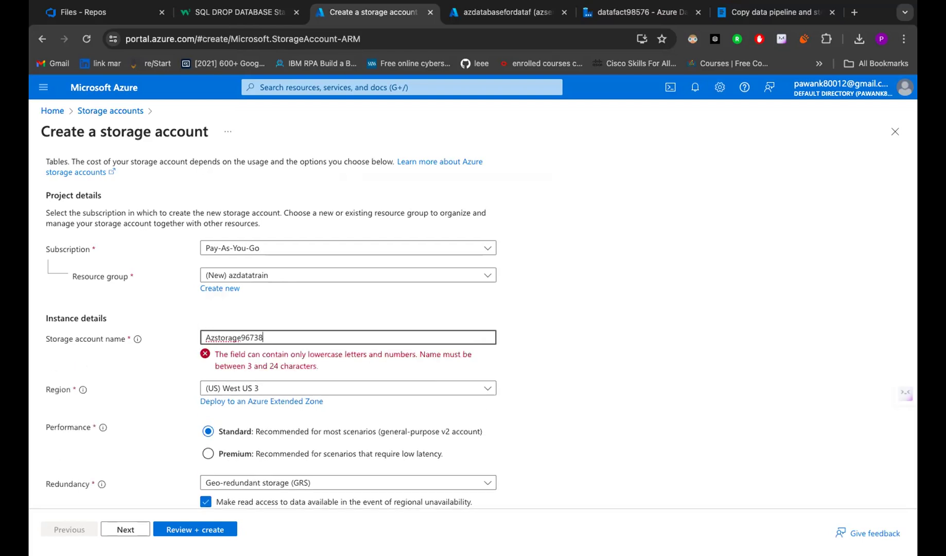
click(210, 338)
key(BackSpace)
text(a)
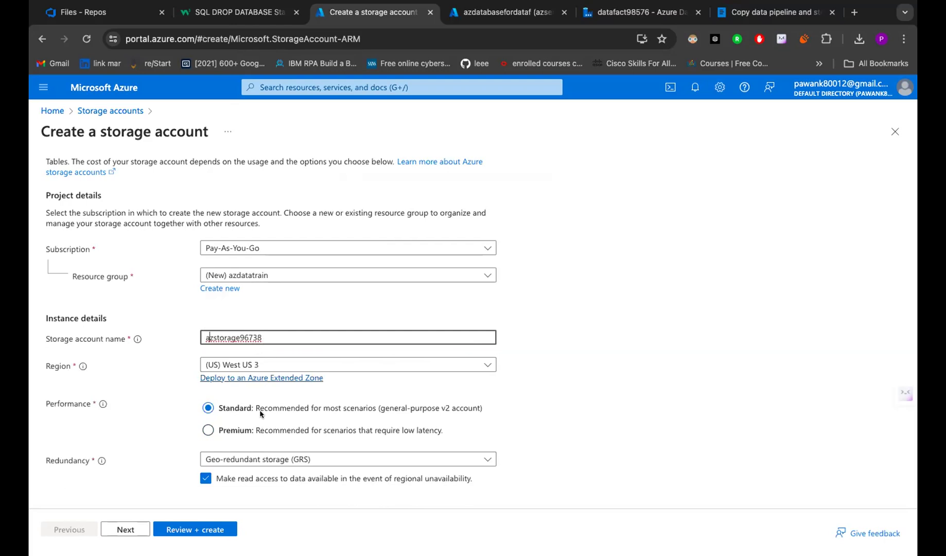
click(246, 458)
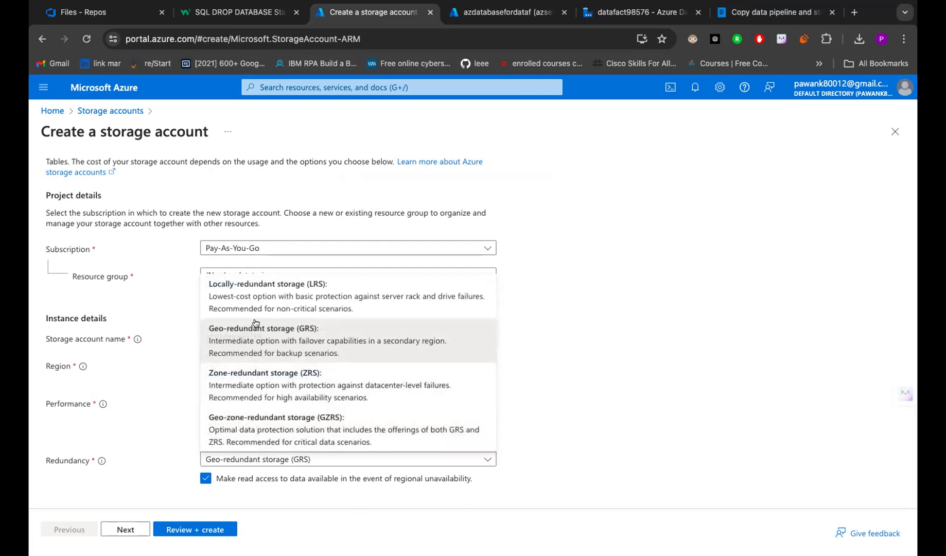
click(257, 306)
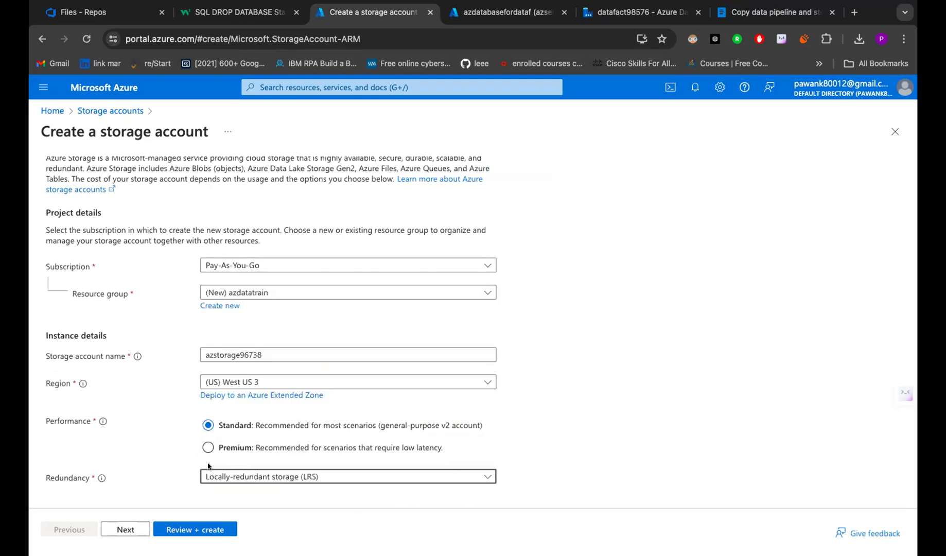
- Review the azstorage96738 summary and create it in resource group azdatatrain
click(183, 530)
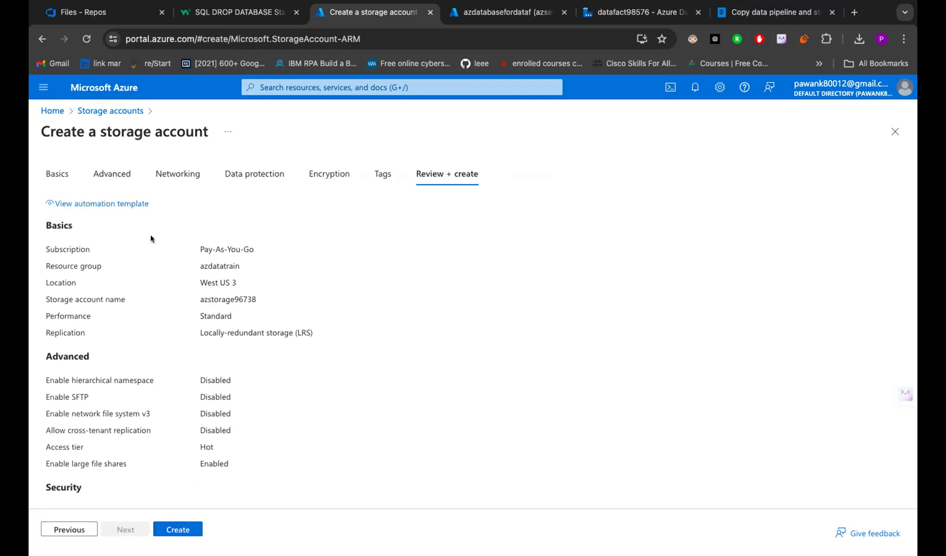
click(172, 529)
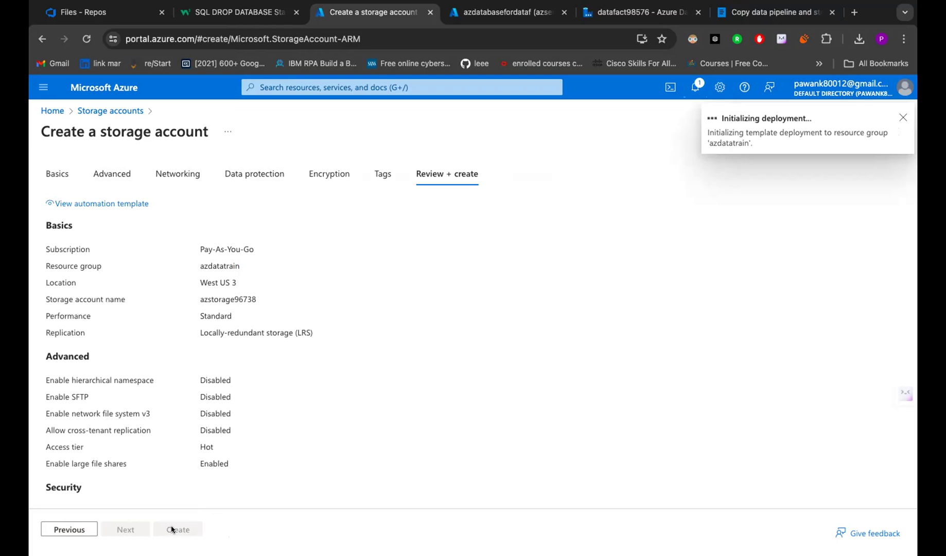
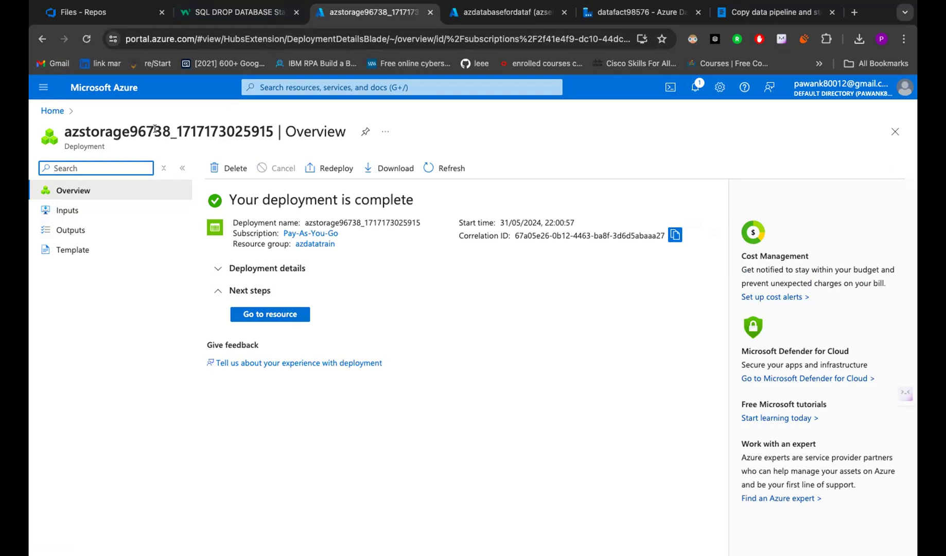
- Go to the newly deployed azstorage96738 storage account resource
click(274, 319)
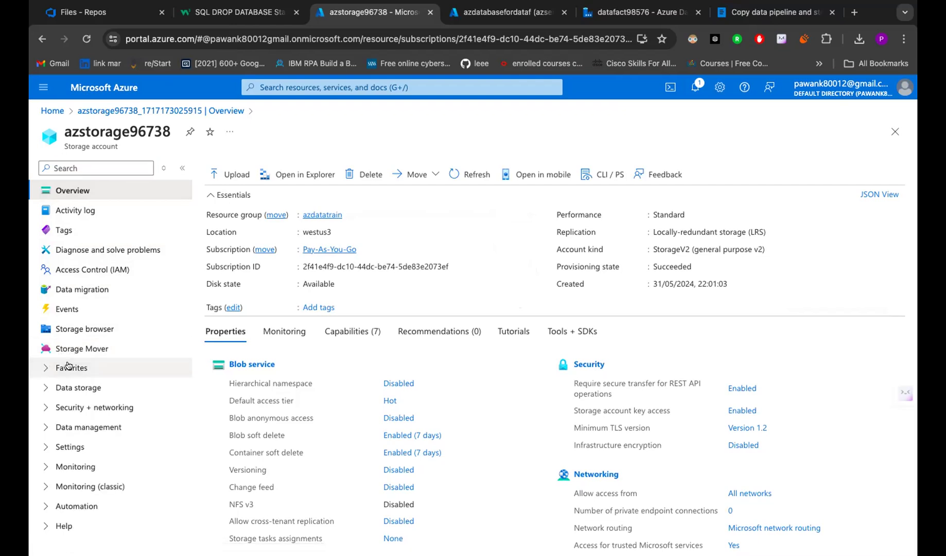
- Show the azstorage96738 containers list from the Data storage section
click(69, 366)
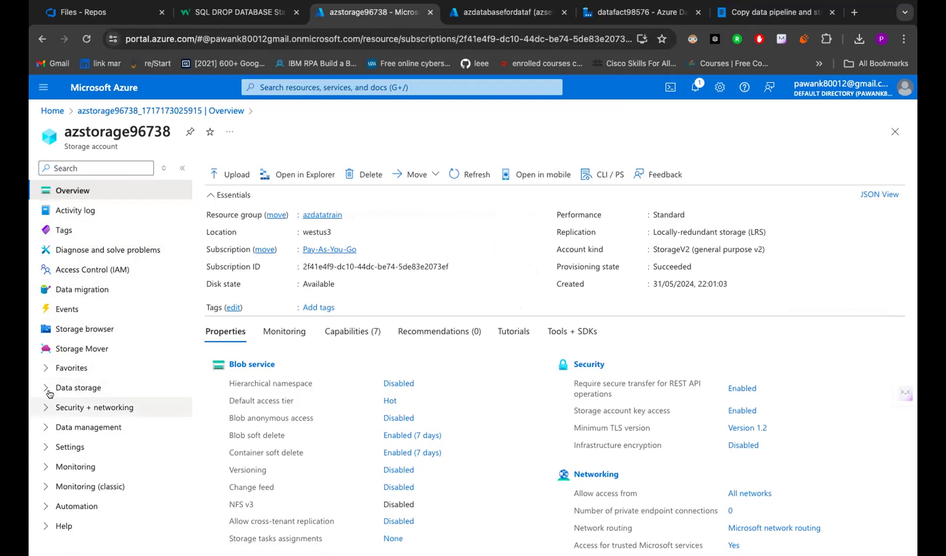
click(69, 392)
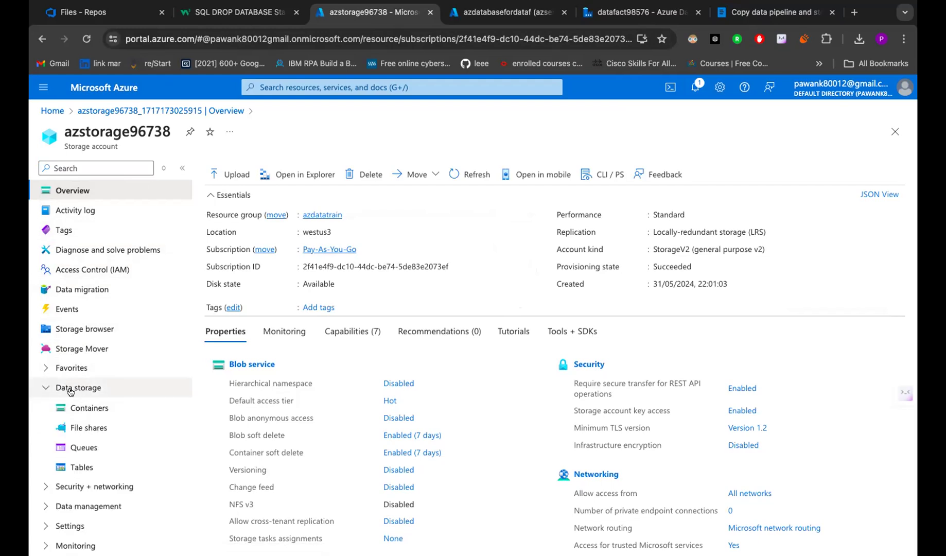
click(88, 407)
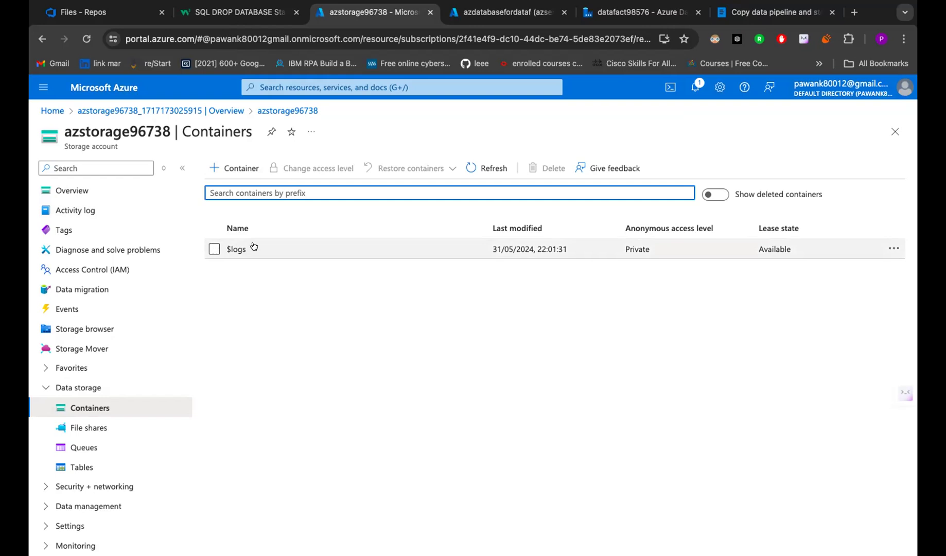
- Create a container named input and open its empty overview
click(214, 176)
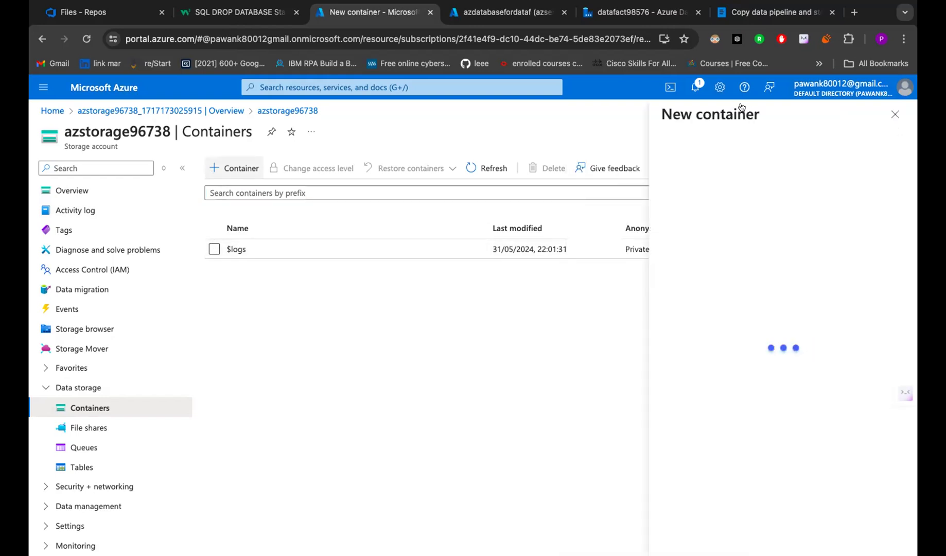
text(in)
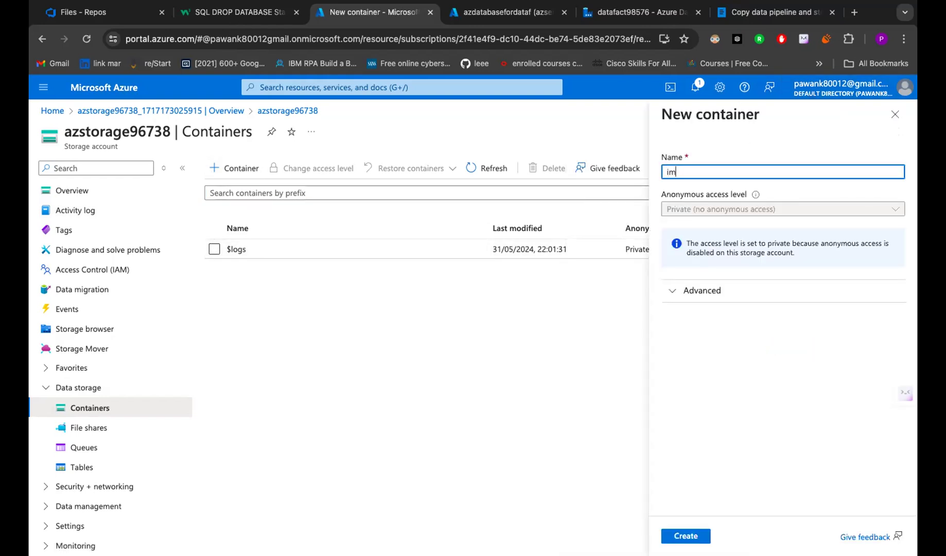
text(put)
click(673, 534)
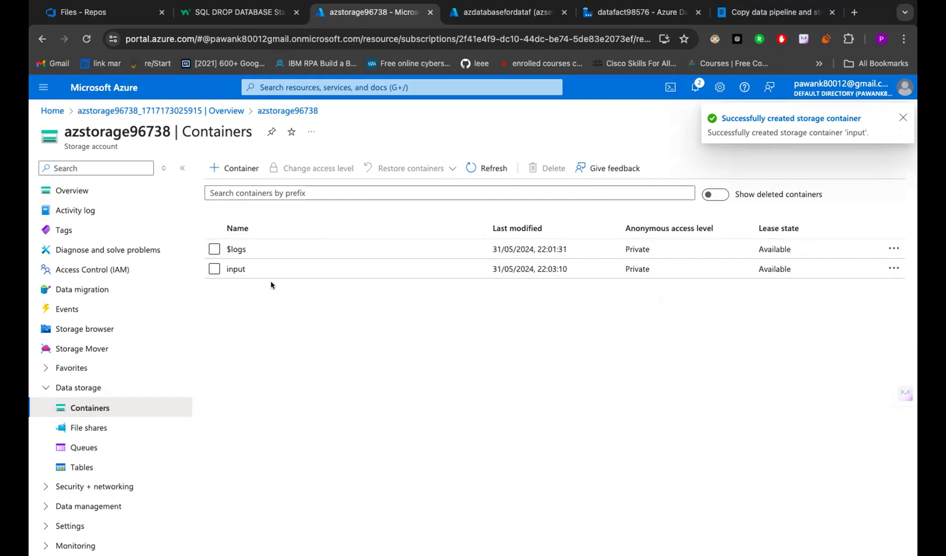
click(236, 269)
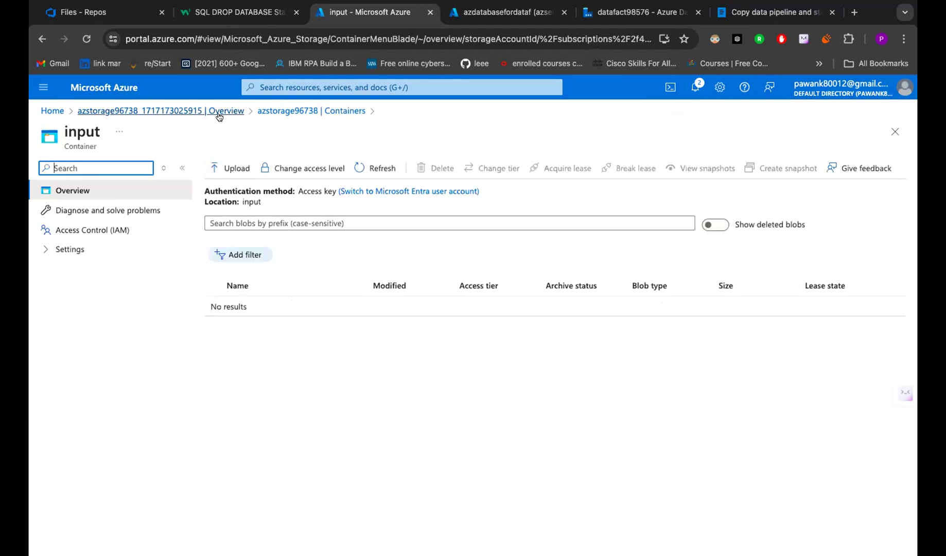
- Upload the local file EmpDataCSV.csv into the input container
click(213, 175)
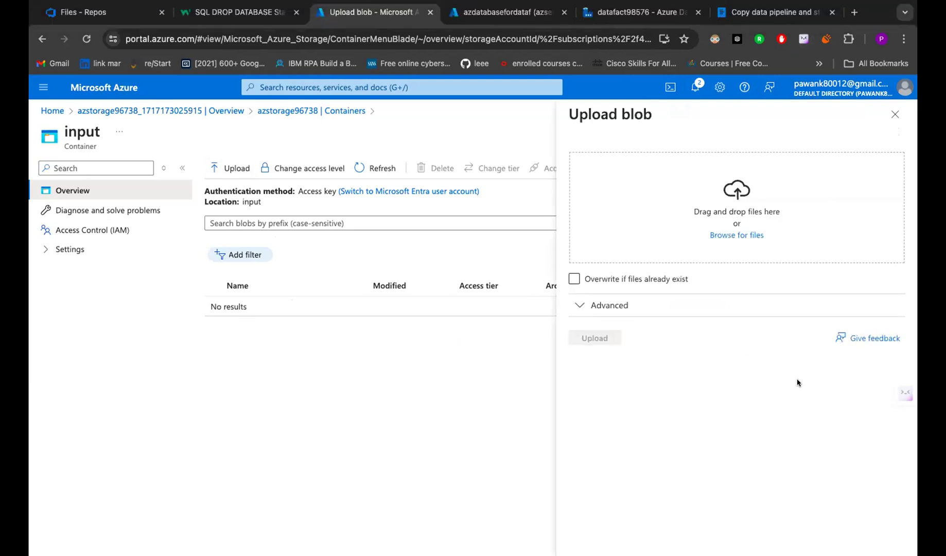
click(732, 234)
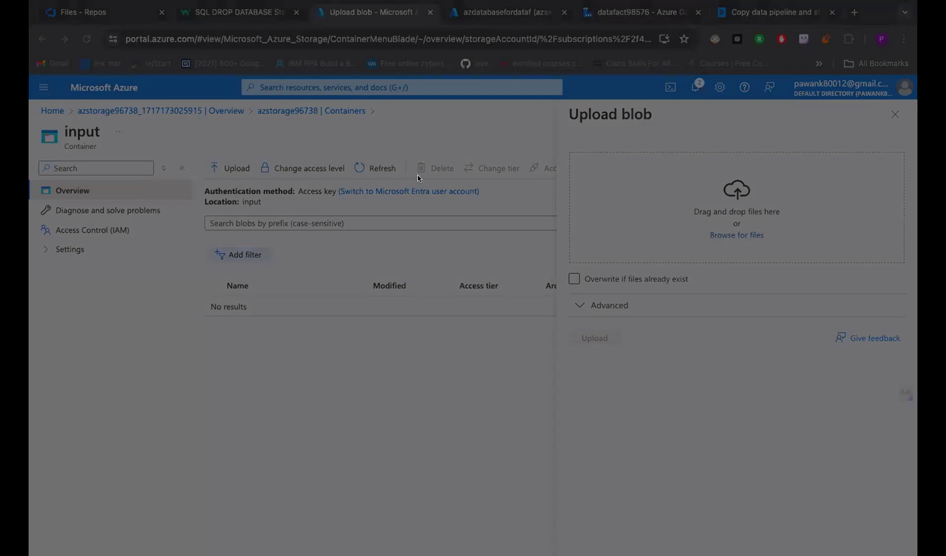
click(657, 445)
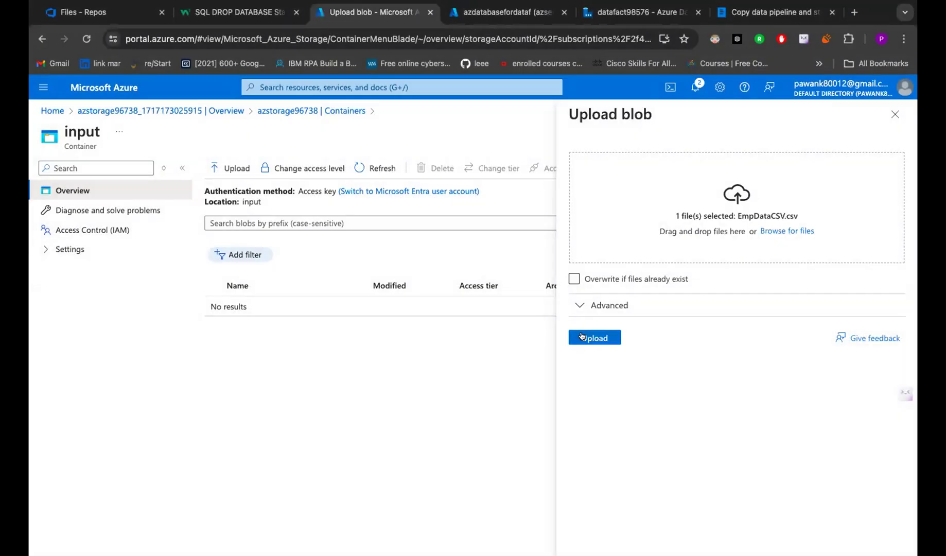
click(582, 336)
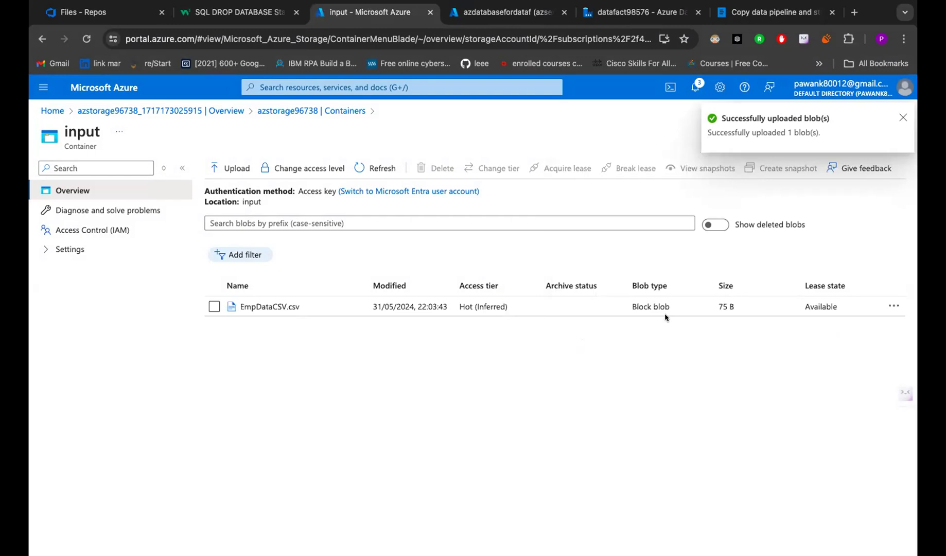
- Download a copy of EmpDataCSV.csv, then open it in View/edit
click(893, 305)
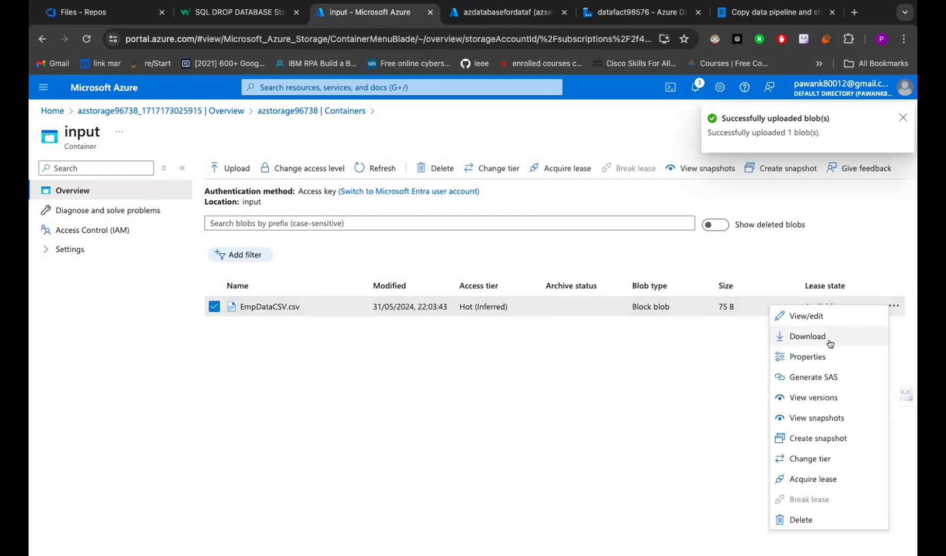
click(831, 342)
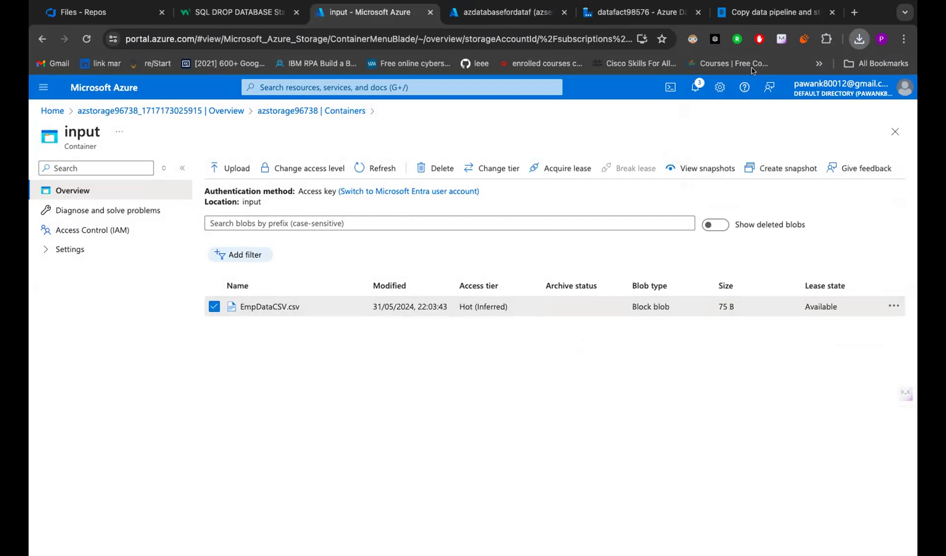
drag(624, 150, 460, 299)
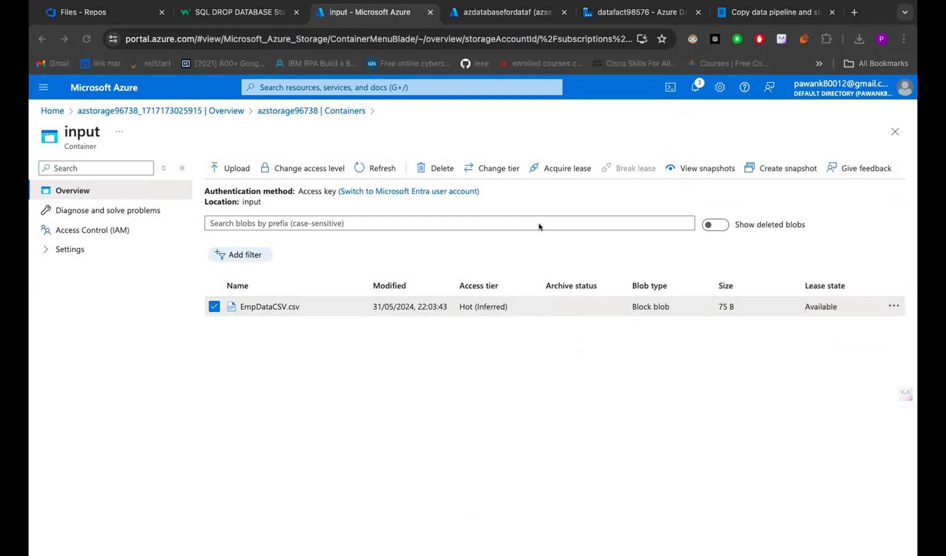
click(894, 307)
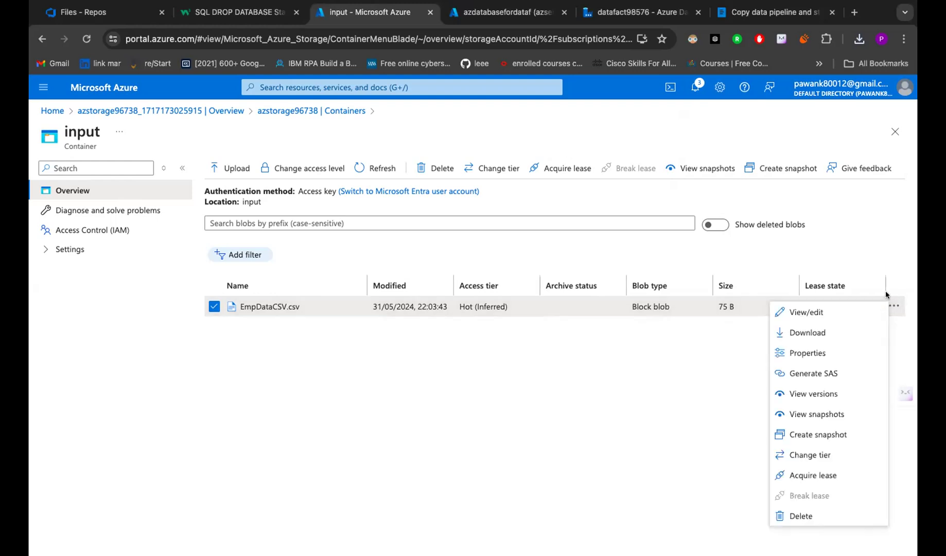
click(822, 311)
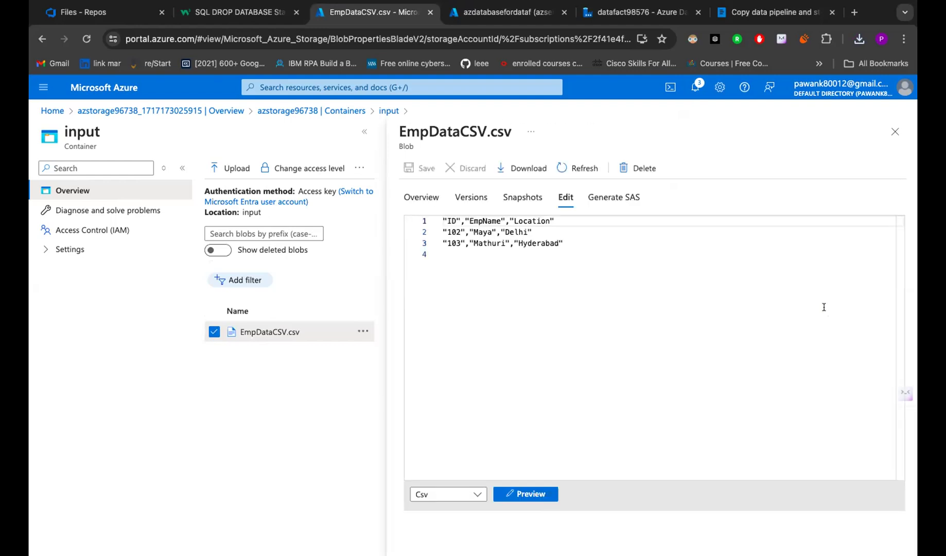
- Highlight the ID, EmpName and Location headers of EmpDataCSV.csv, then close the file
click(603, 296)
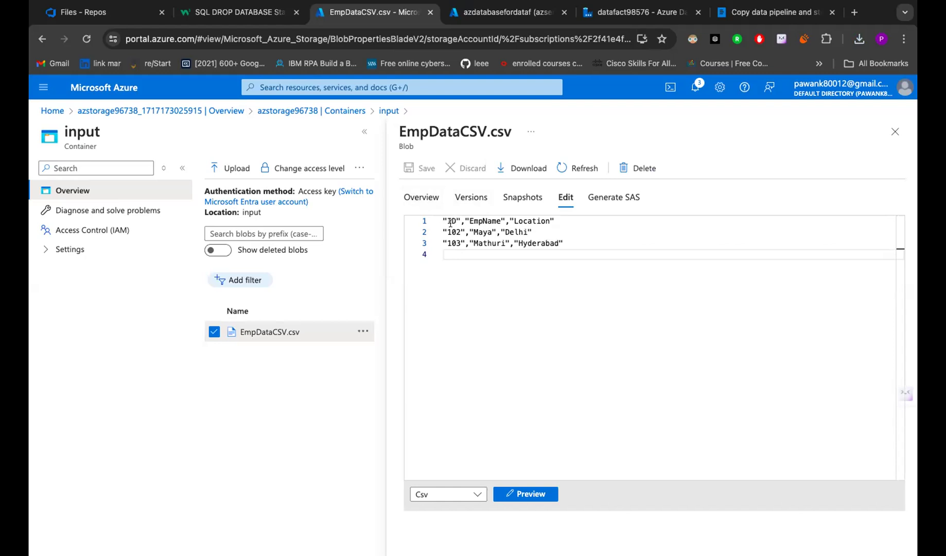
drag(461, 220, 436, 219)
drag(510, 221, 466, 219)
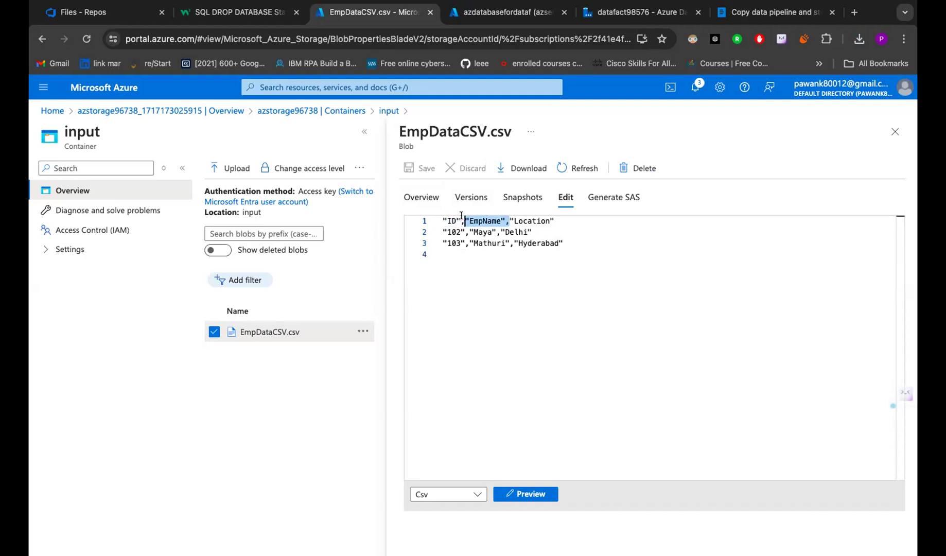
drag(559, 221, 510, 219)
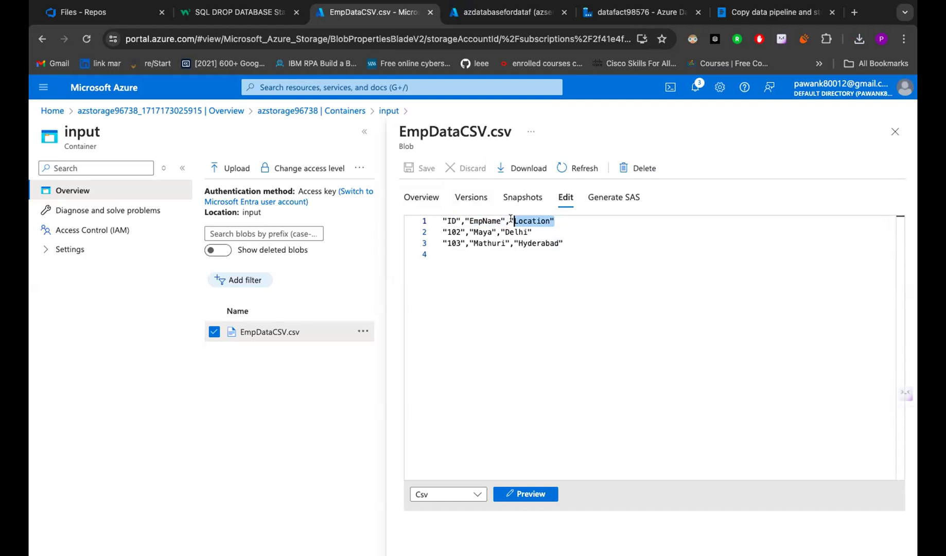
click(517, 220)
drag(558, 216, 439, 222)
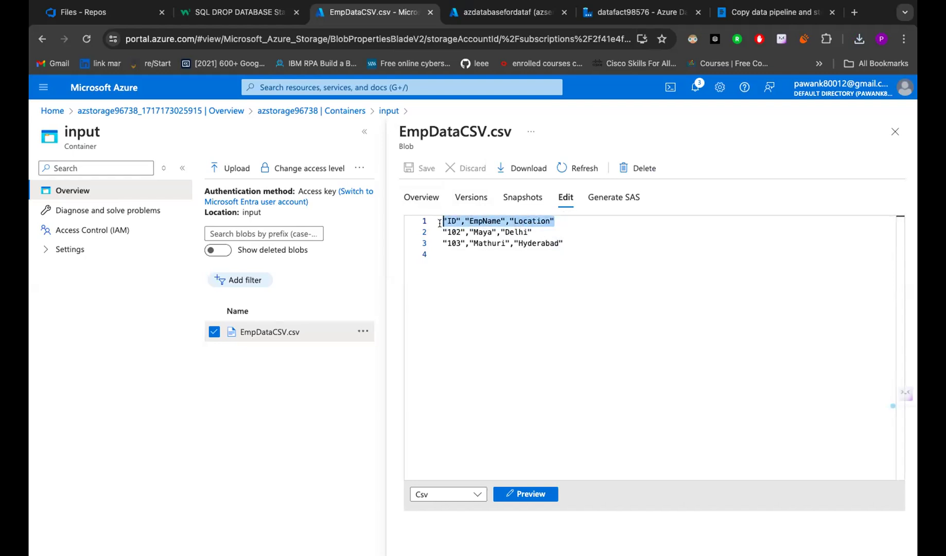
click(441, 222)
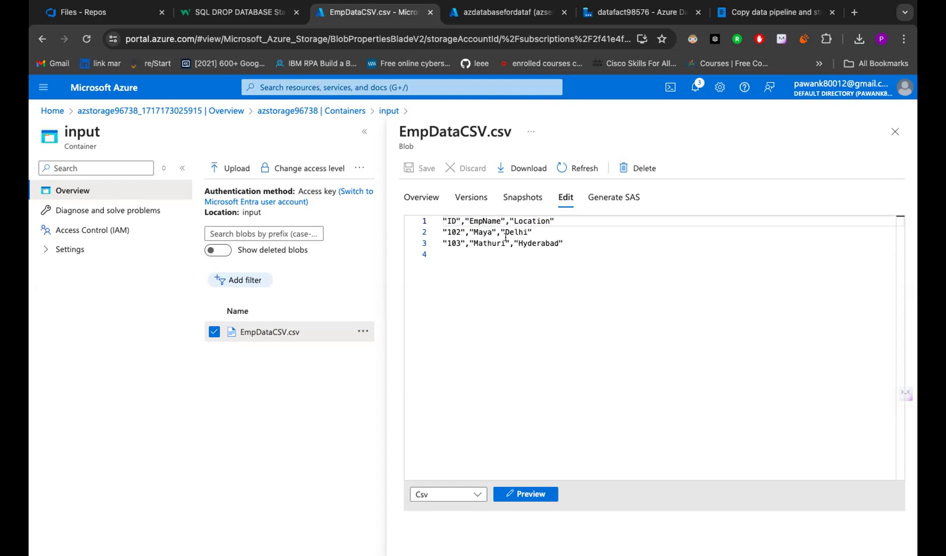
click(885, 139)
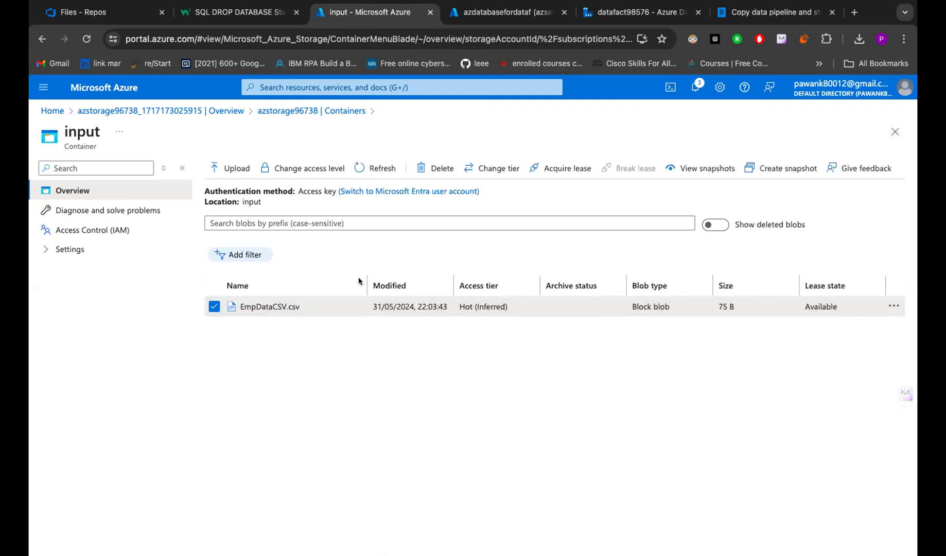
- From the portal home, search for SQL databases and begin creating a new database
click(120, 97)
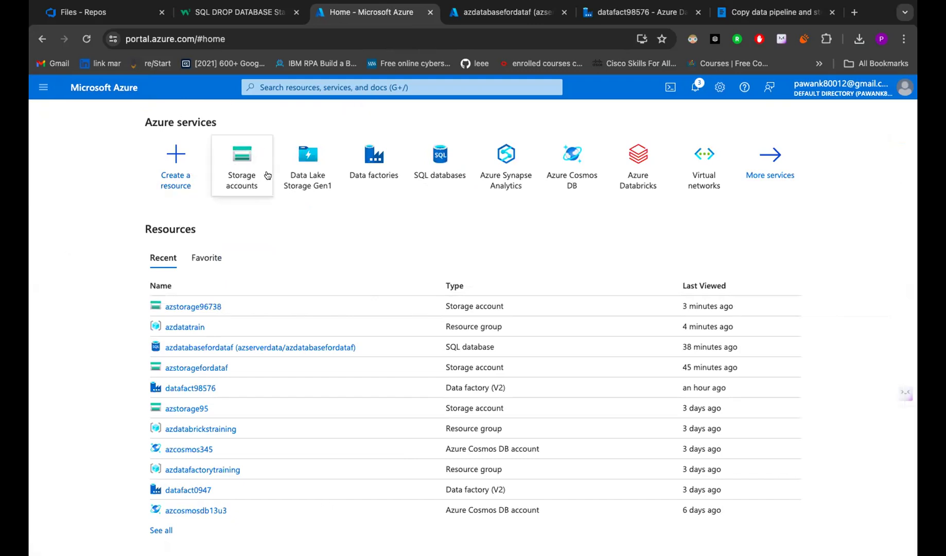
click(314, 86)
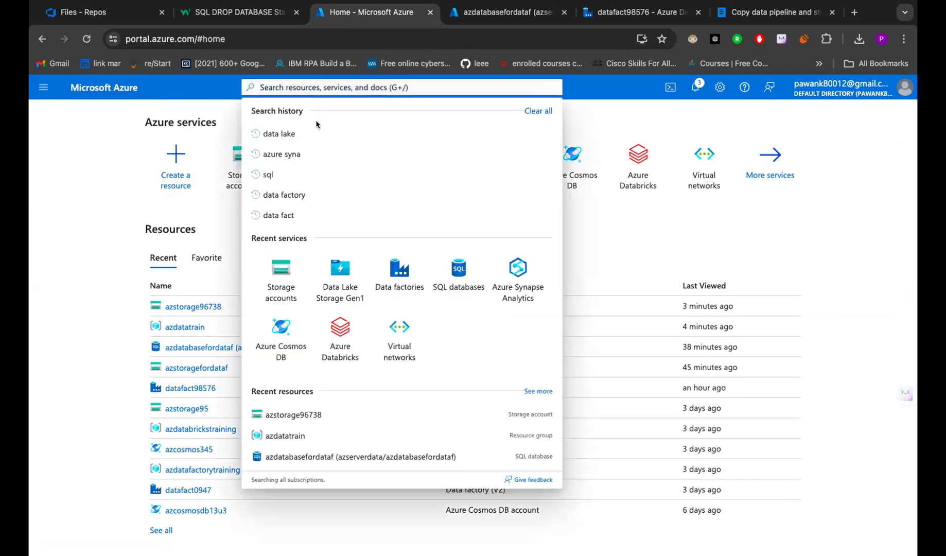
click(447, 274)
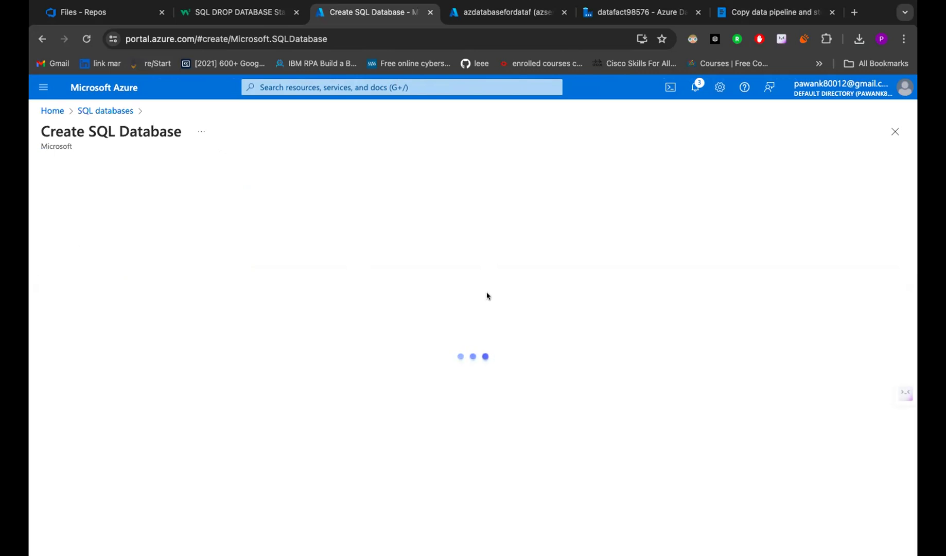
- Enter azdbfordatfactory as the database name
scroll(170, 330, down, 4)
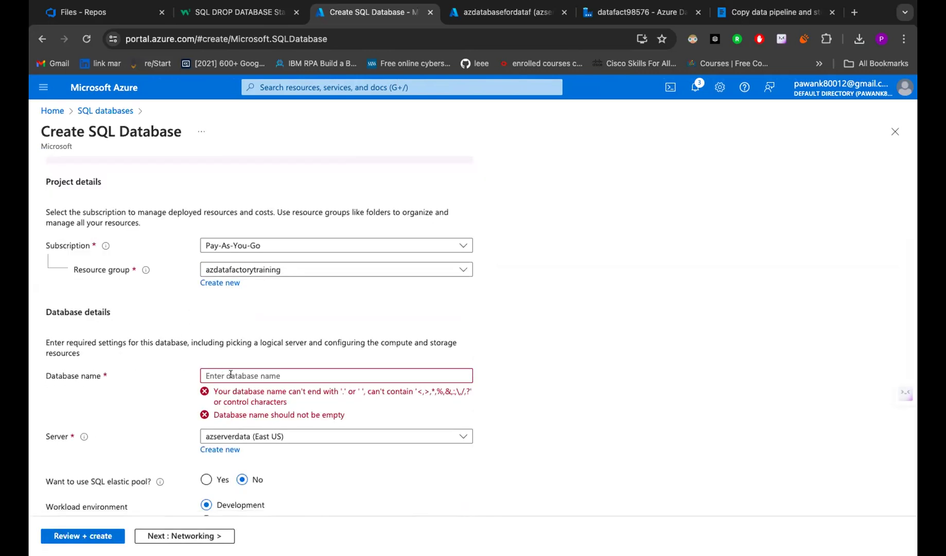
scroll(232, 375, down, 7)
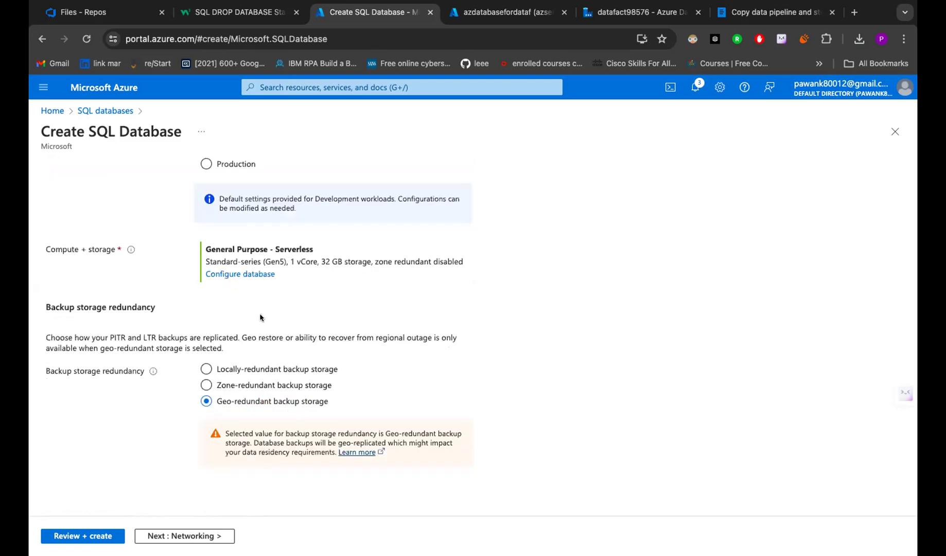
scroll(260, 318, up, 2)
scroll(260, 318, up, 7)
scroll(252, 329, down, 3)
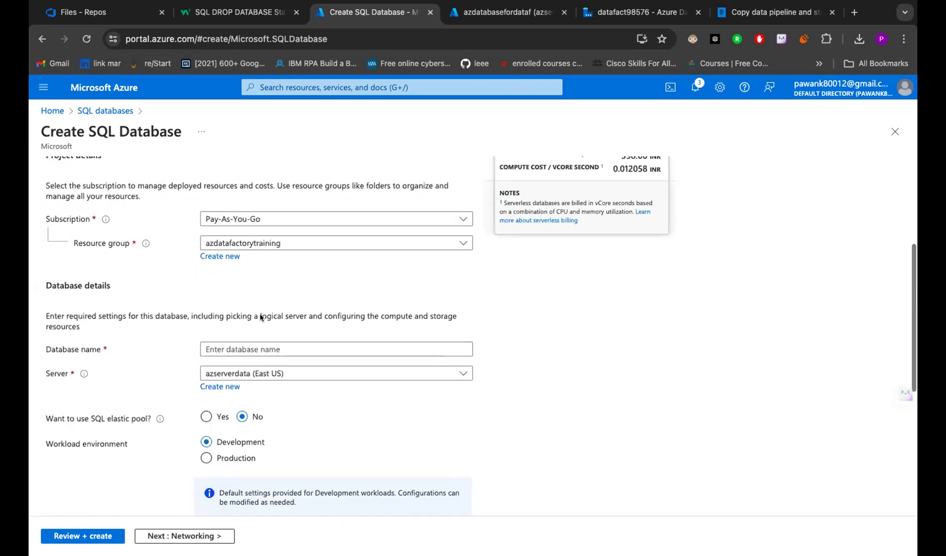
click(241, 345)
text(az)
text(db)
text(f)
text(dat)
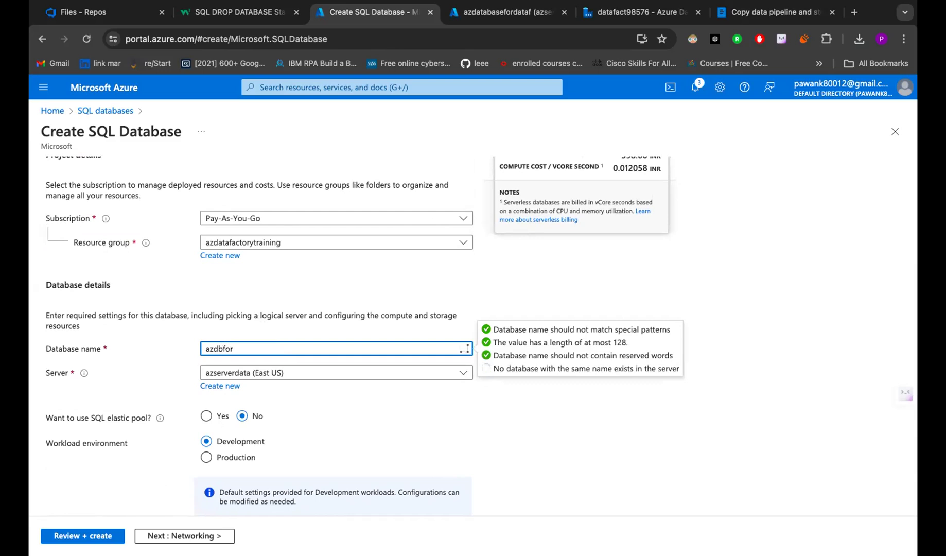
text(factory)
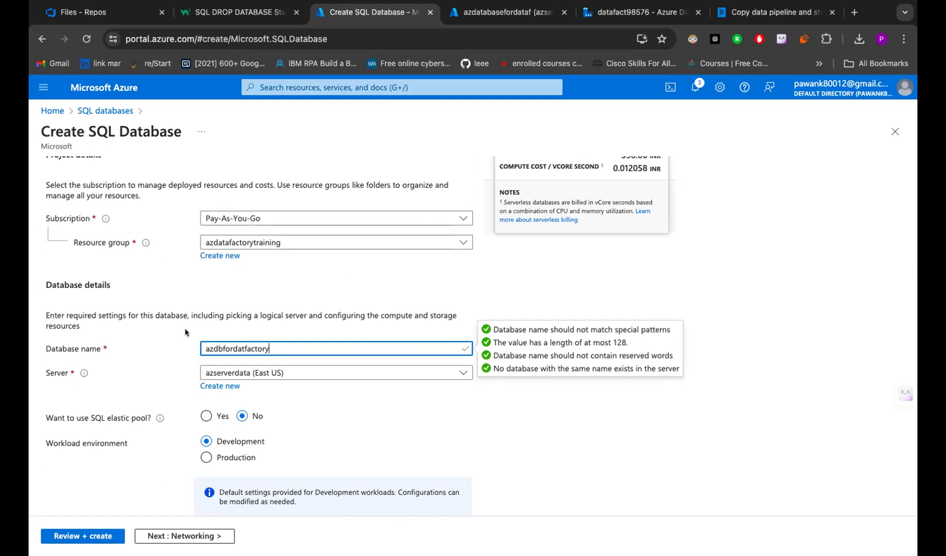
- Keep azserverdata (East US) as the database server after checking the server list
scroll(239, 274, down, 3)
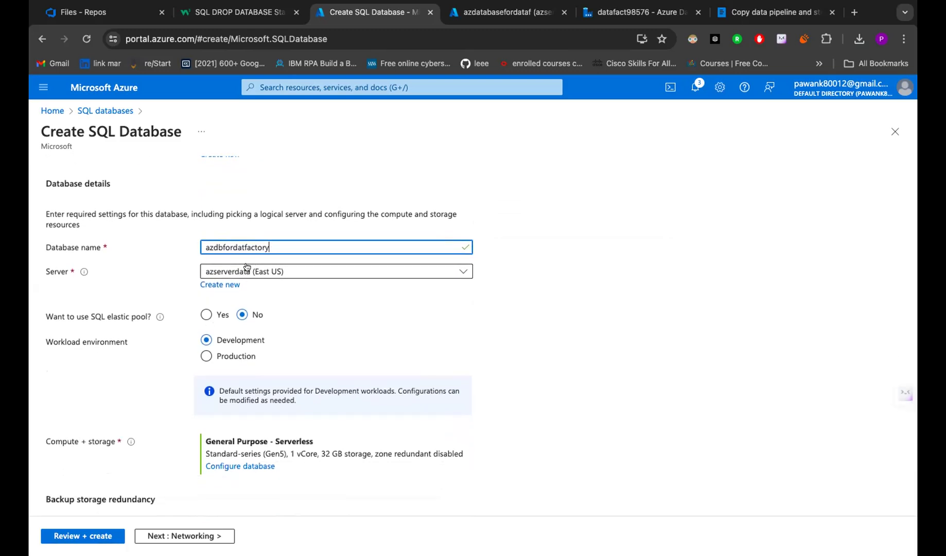
click(263, 270)
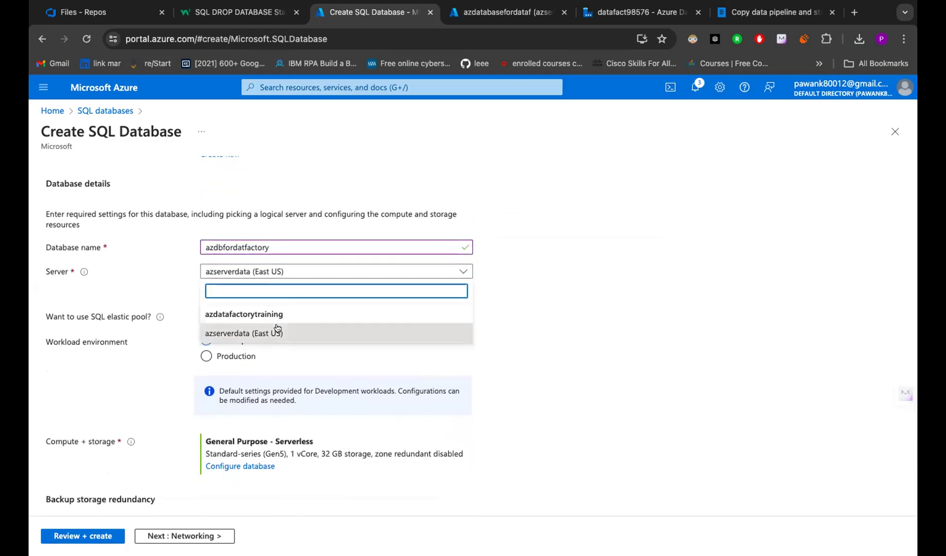
click(173, 274)
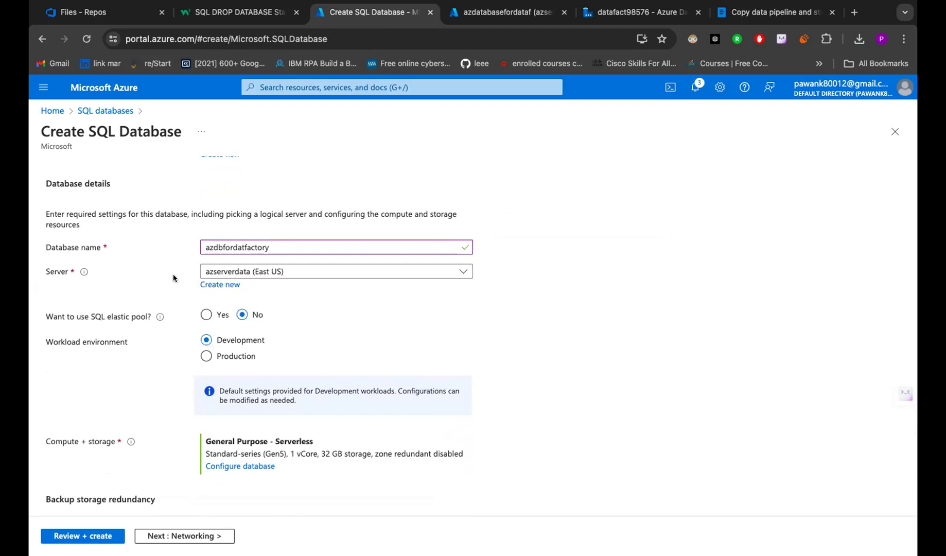
click(277, 270)
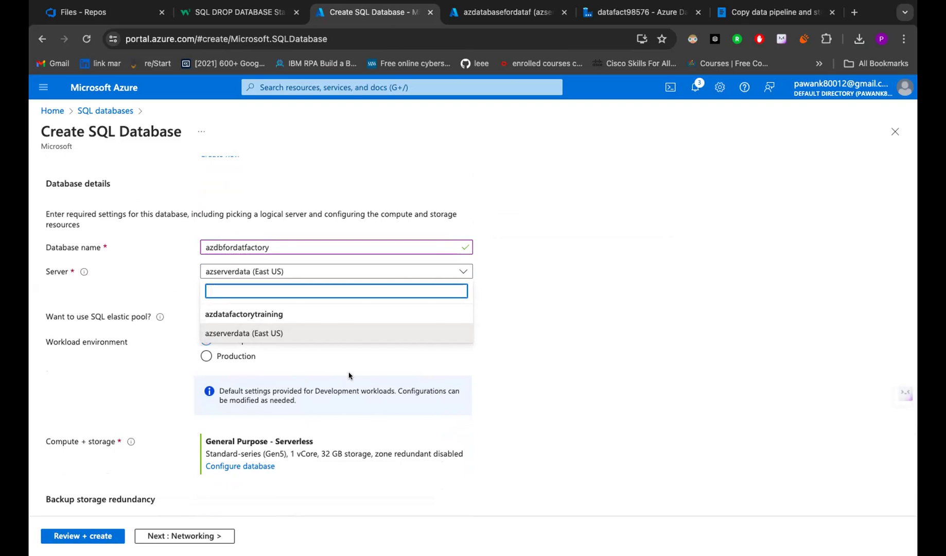
click(491, 341)
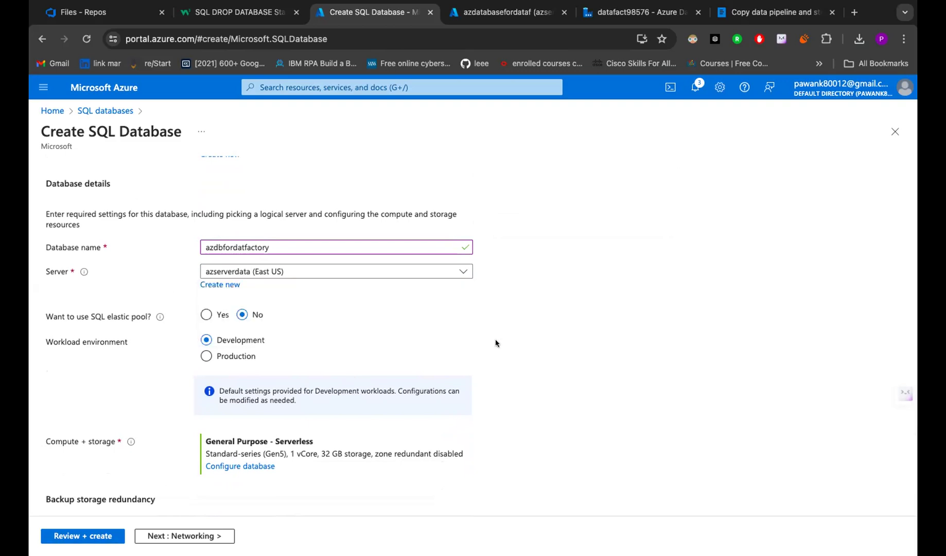
- Start a new database server named azdnnewserver
click(219, 284)
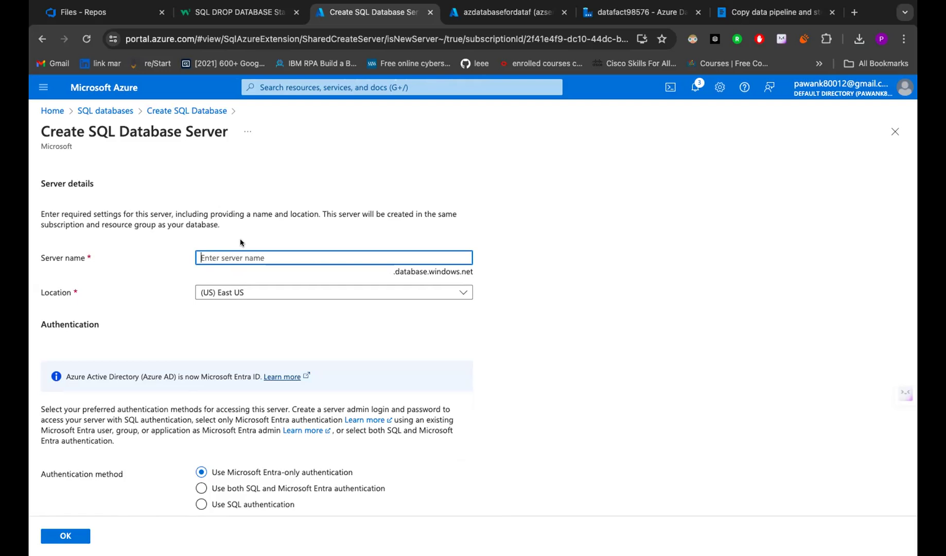
text(azd)
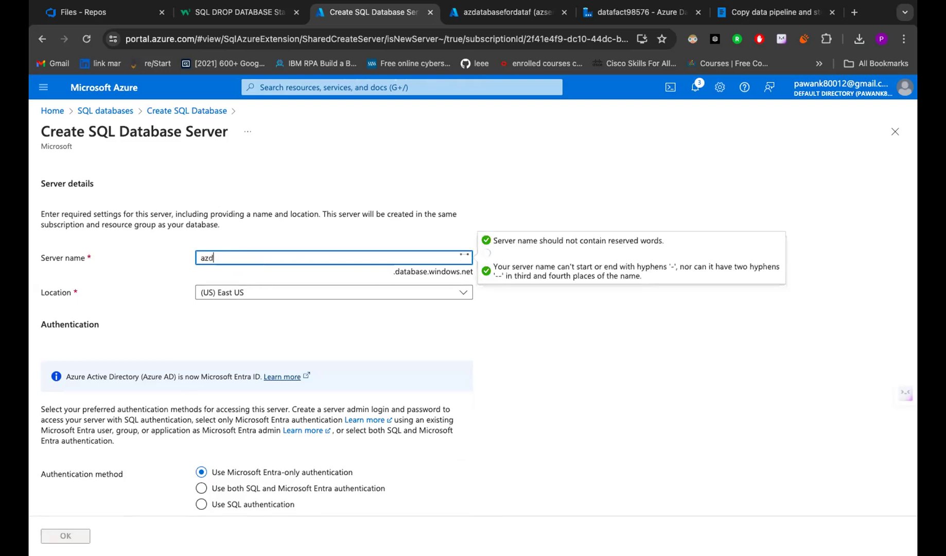
text(nnew)
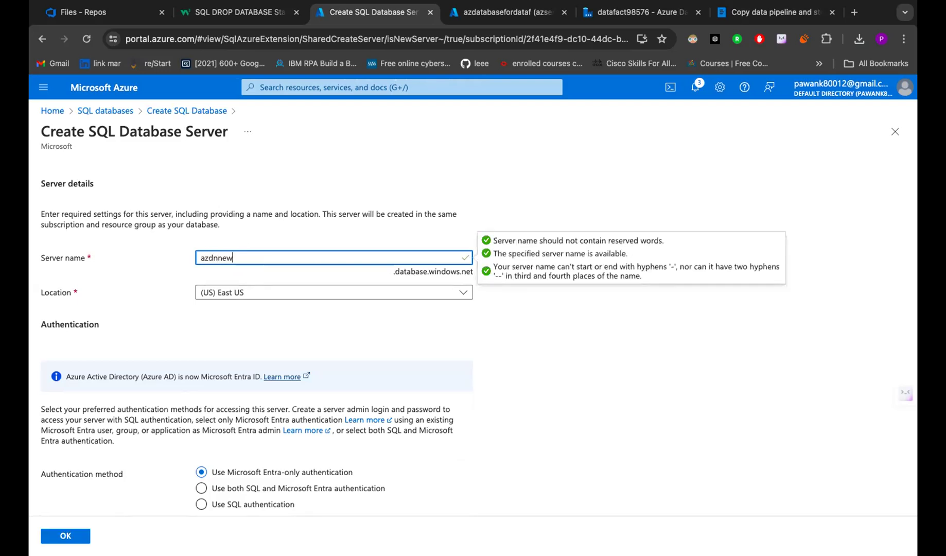
text(server)
click(524, 204)
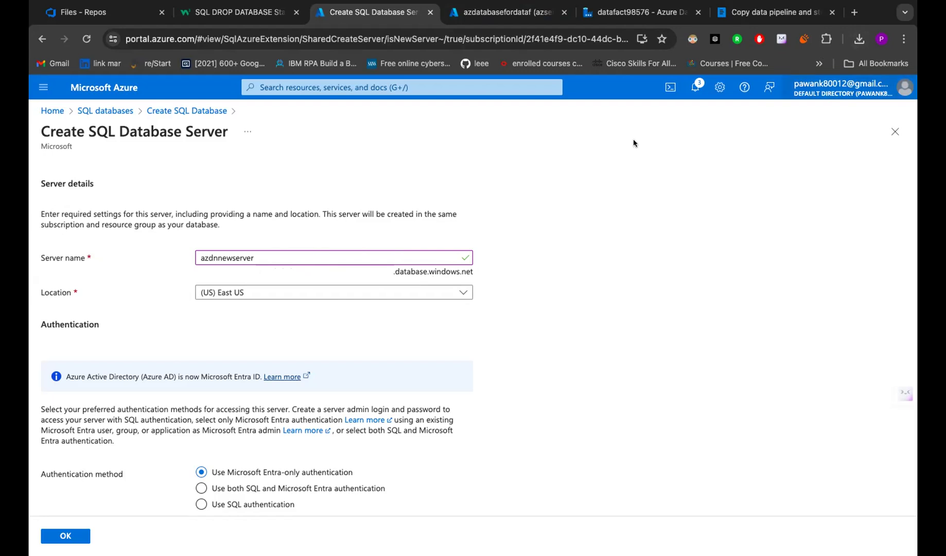
- Keep the (US) East US location and allow both SQL and Microsoft Entra authentication
scroll(381, 254, down, 2)
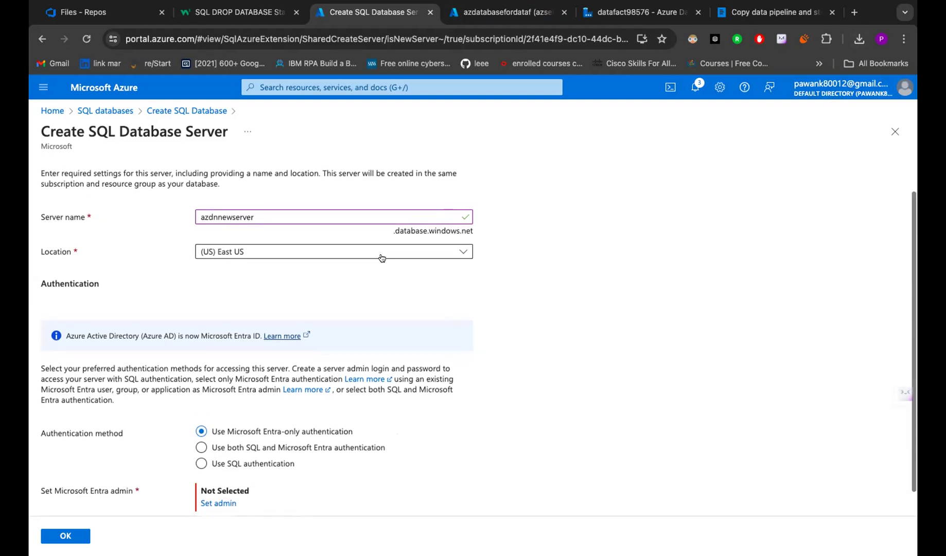
scroll(301, 282, up, 2)
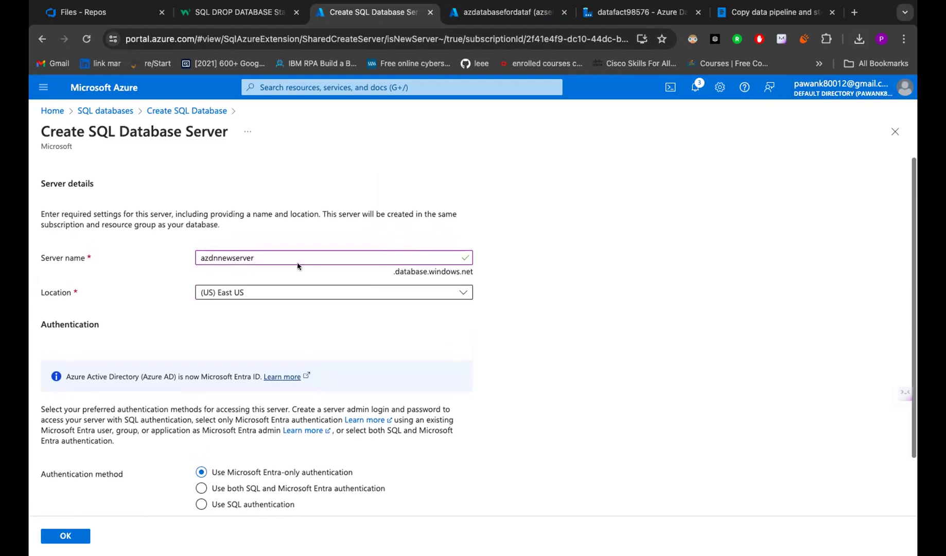
click(273, 292)
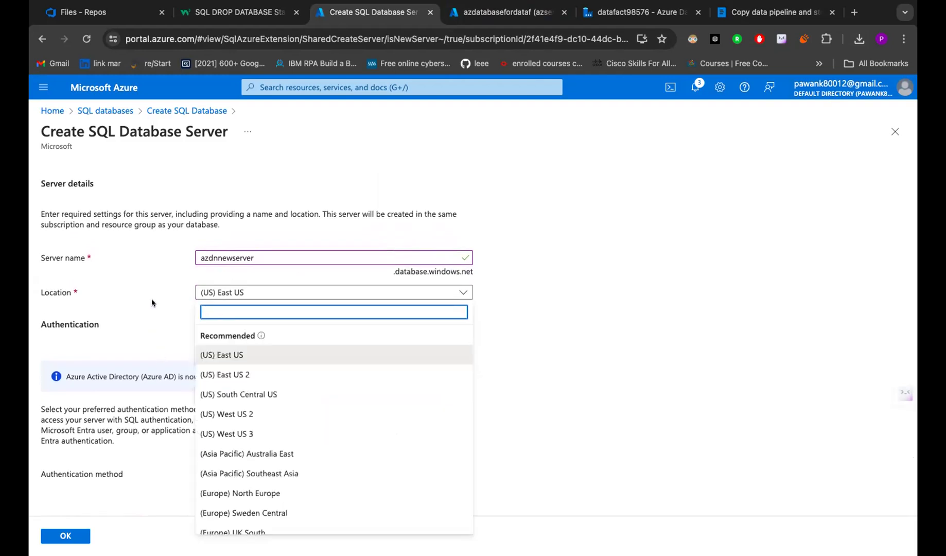
scroll(152, 302, down, 2)
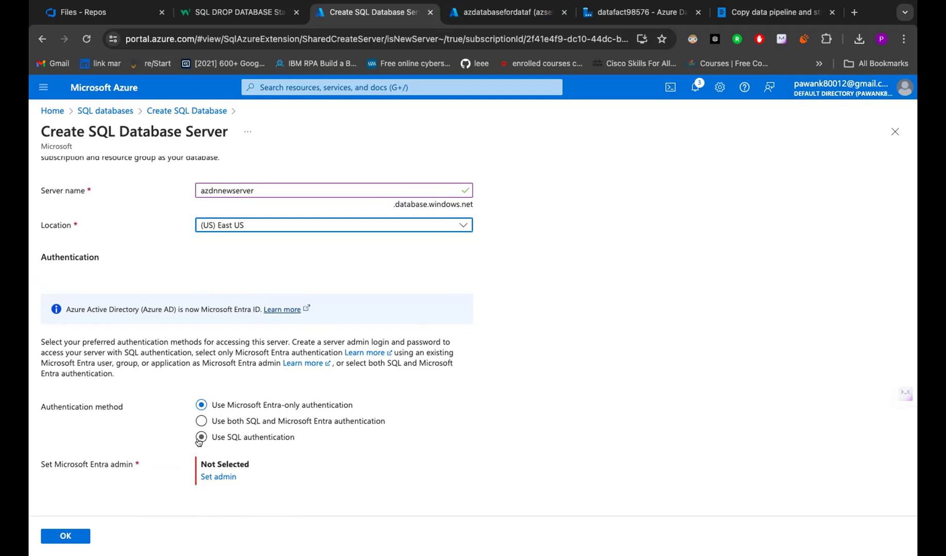
click(200, 420)
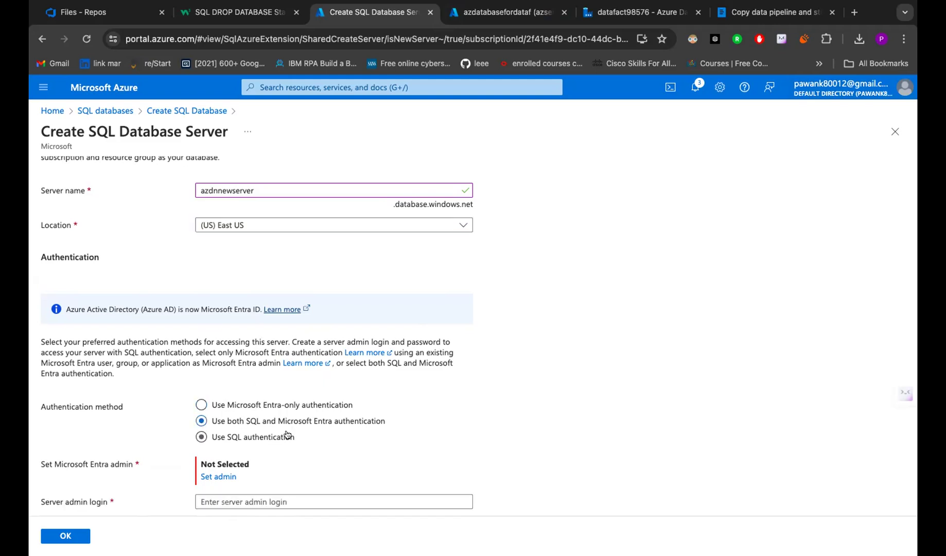
- Set AAD App Management as the server's Microsoft Entra admin
scroll(285, 435, down, 3)
click(207, 404)
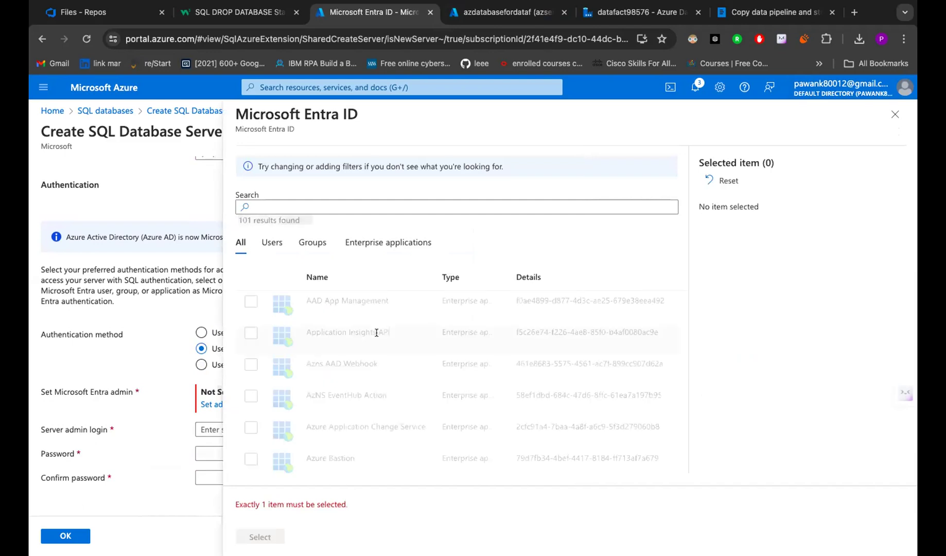
click(250, 303)
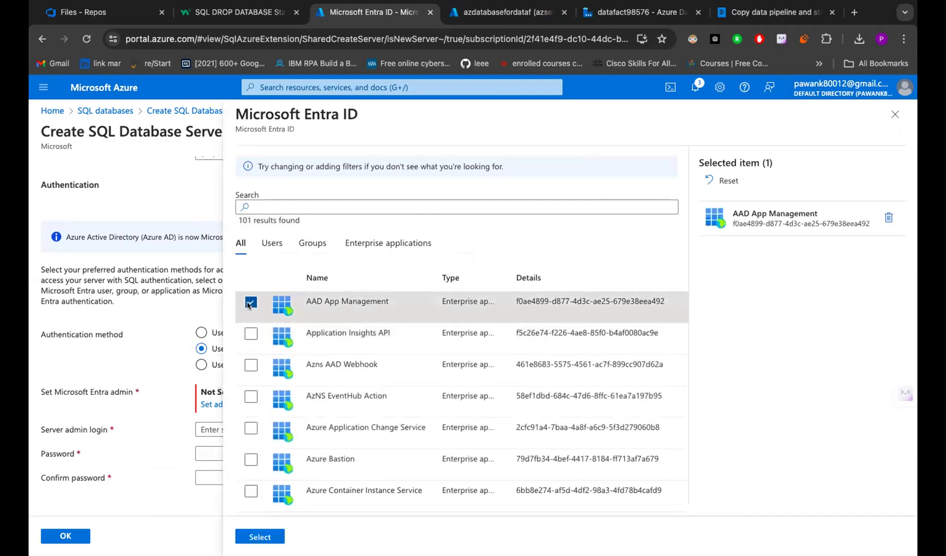
click(251, 537)
- Enter the server admin login, the password, and the confirmation password
click(234, 442)
text(a)
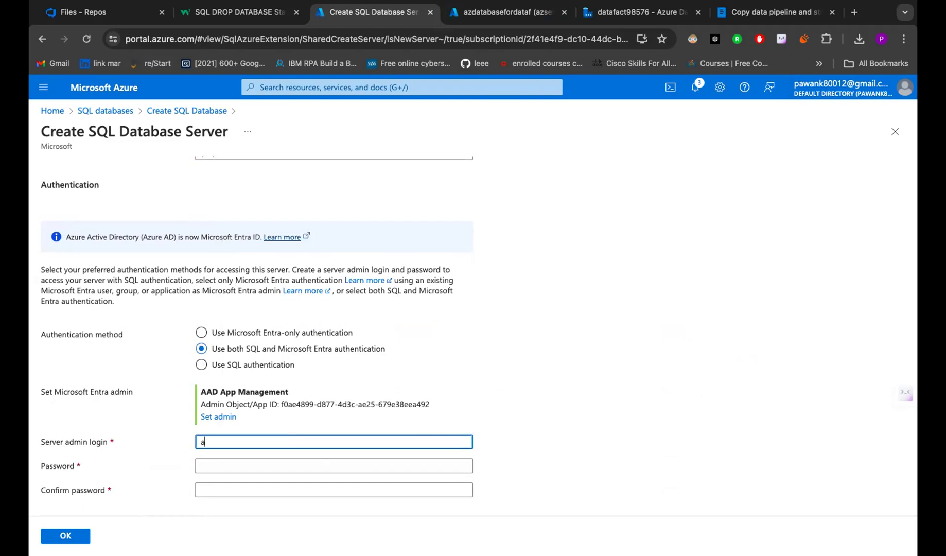
text(dmin)
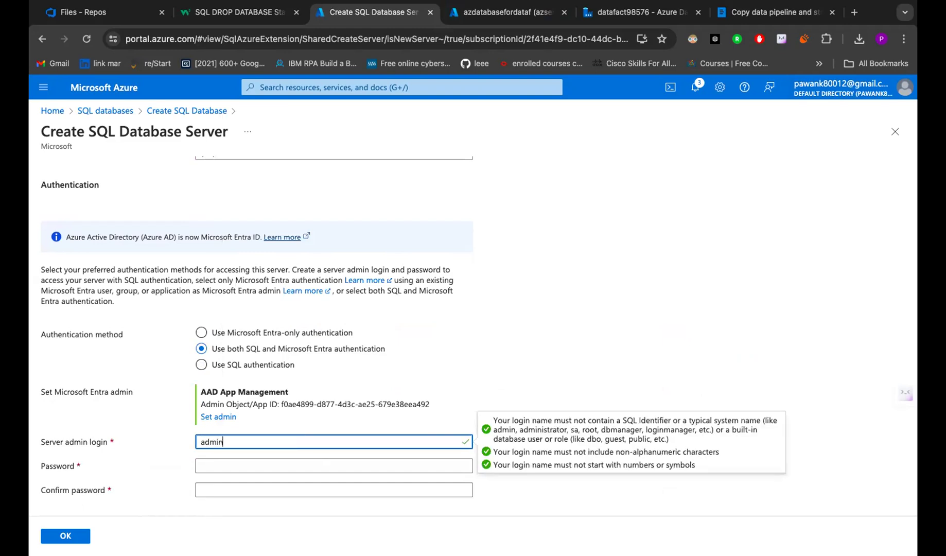
text(03)
text(4)
click(223, 465)
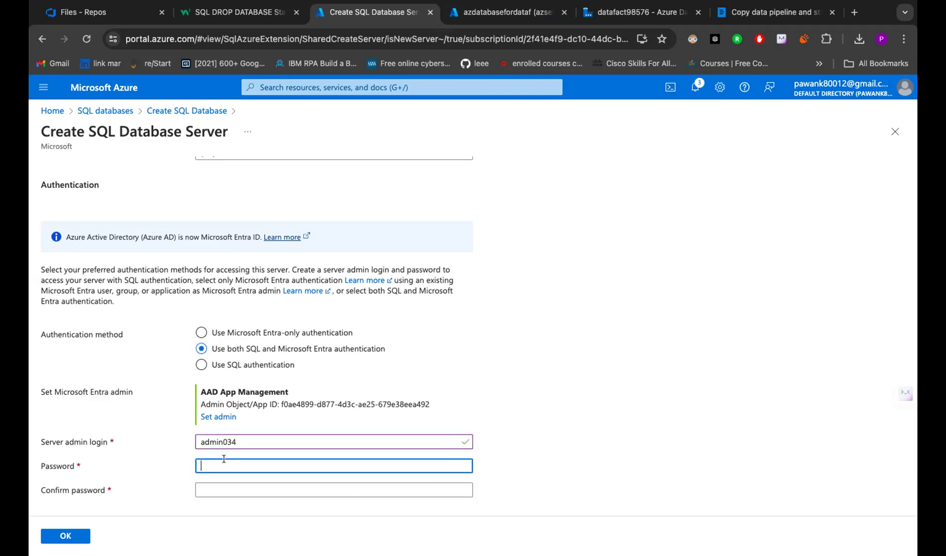
text(Pass)
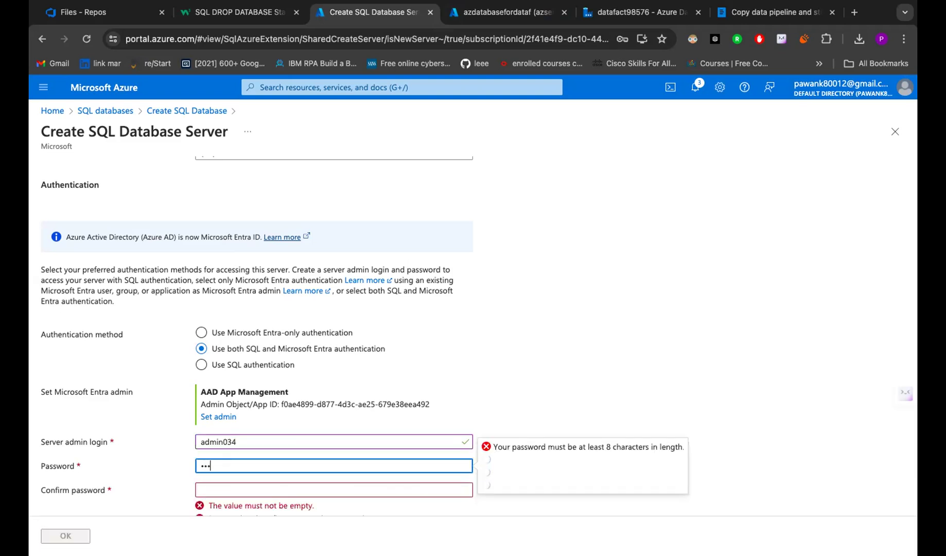
text(@123)
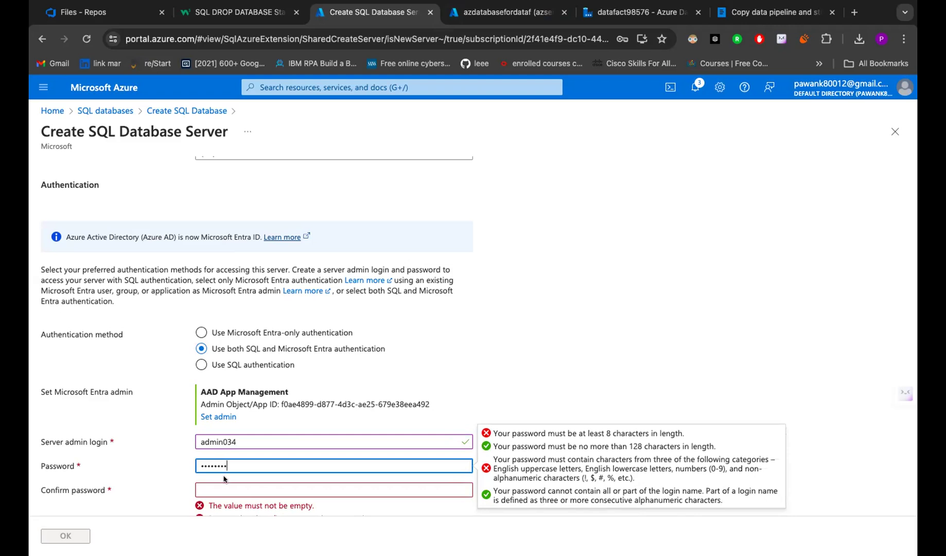
click(224, 485)
text(P)
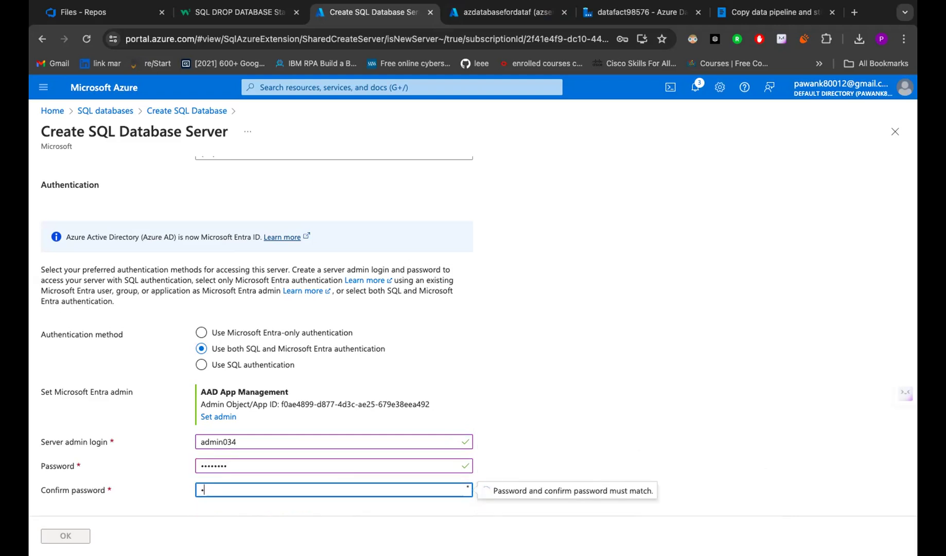
text(Pass@123)
scroll(245, 481, down, 1)
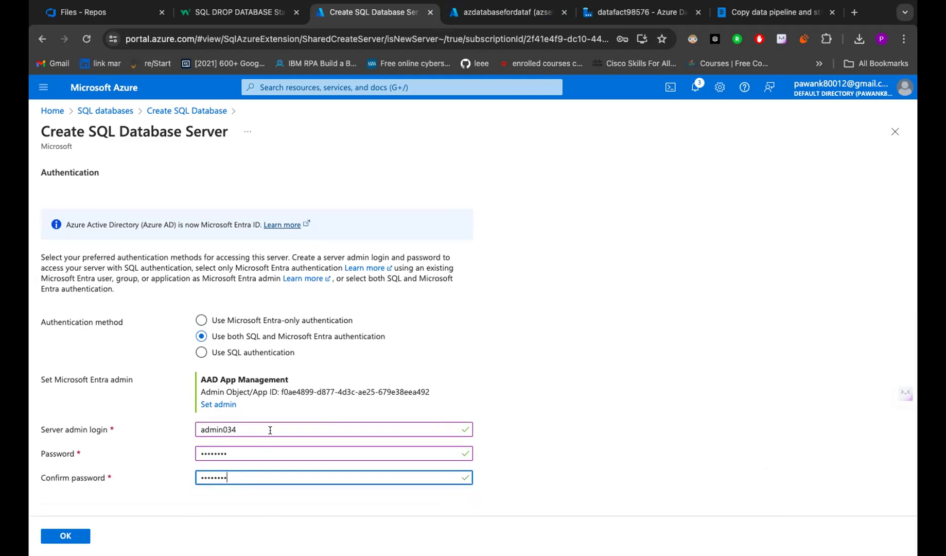
- Reopen the Entra admin picker, tick then untick AAD App Management, and close it unchanged
click(216, 404)
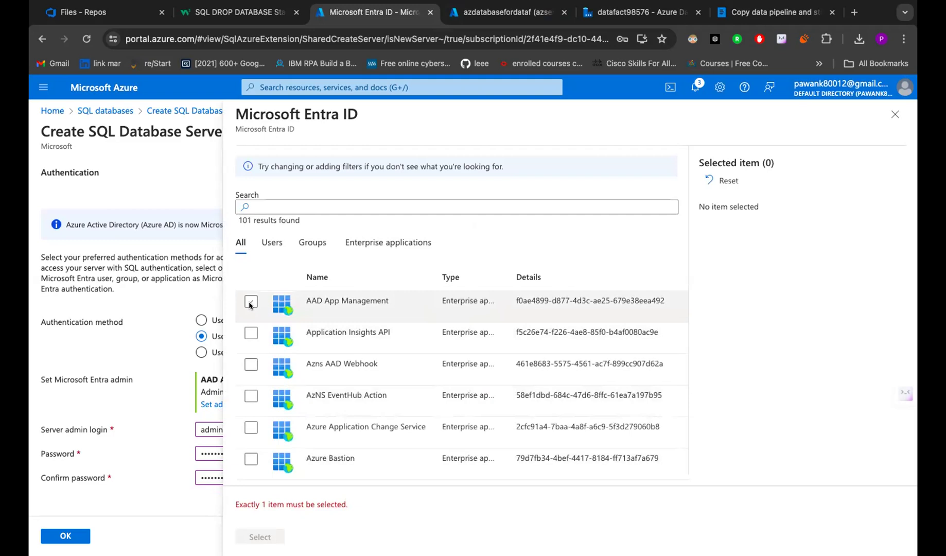
click(250, 303)
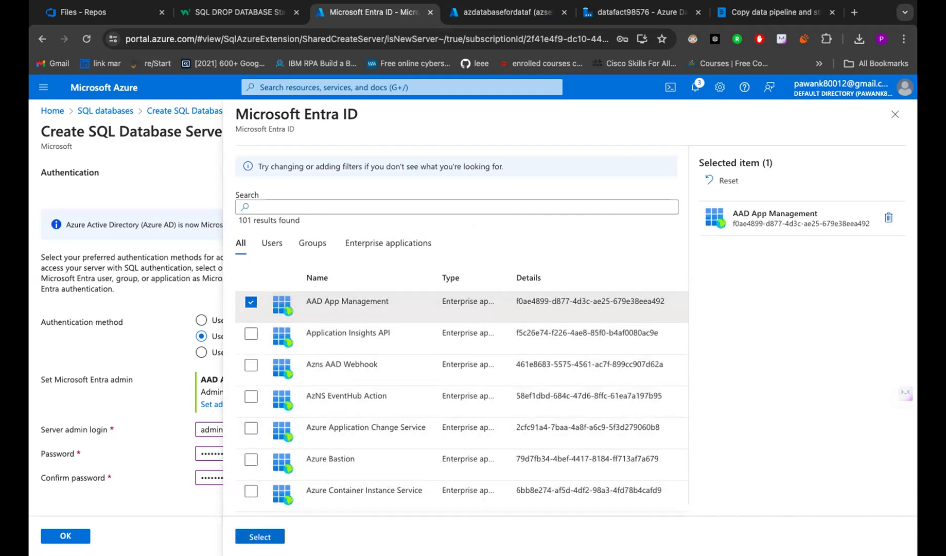
click(250, 303)
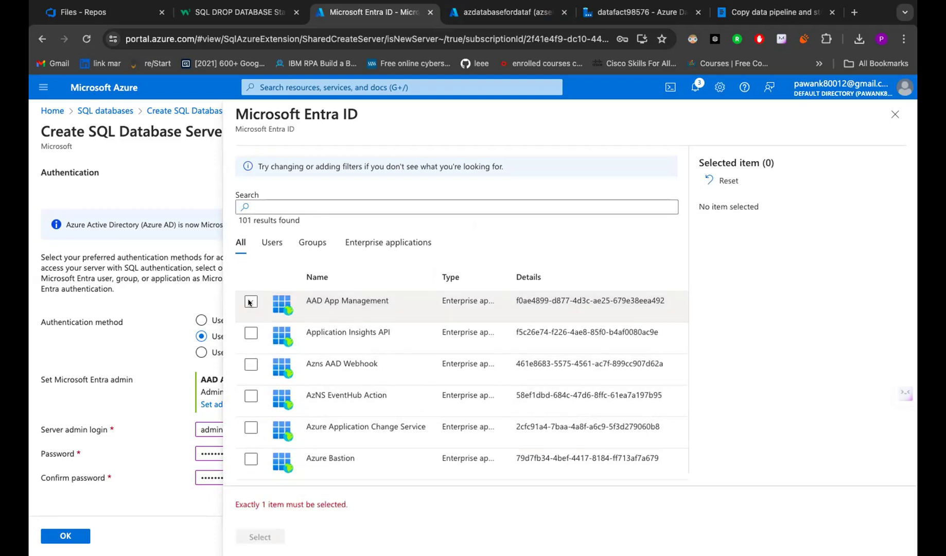
click(894, 114)
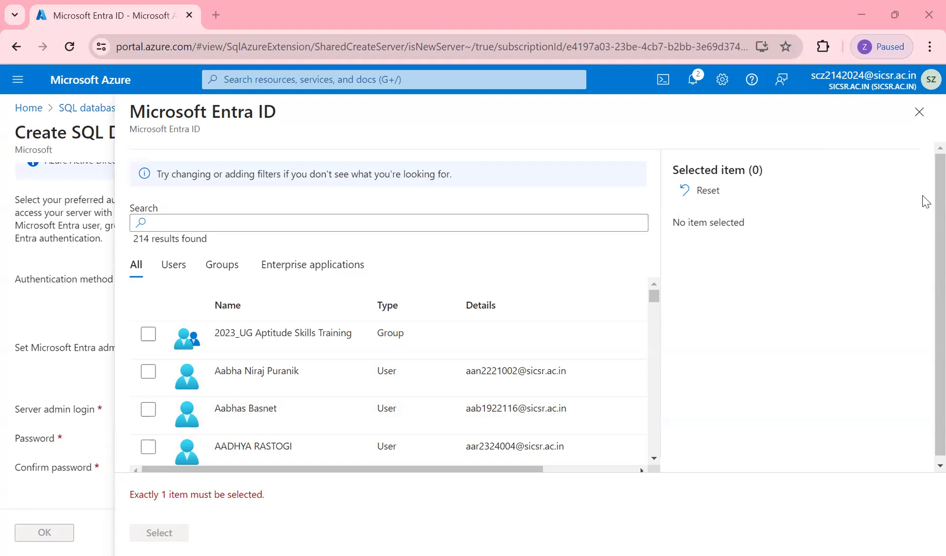
- Select the 2023_UG Aptitude Skills Training group as the server's Microsoft Entra admin
click(919, 112)
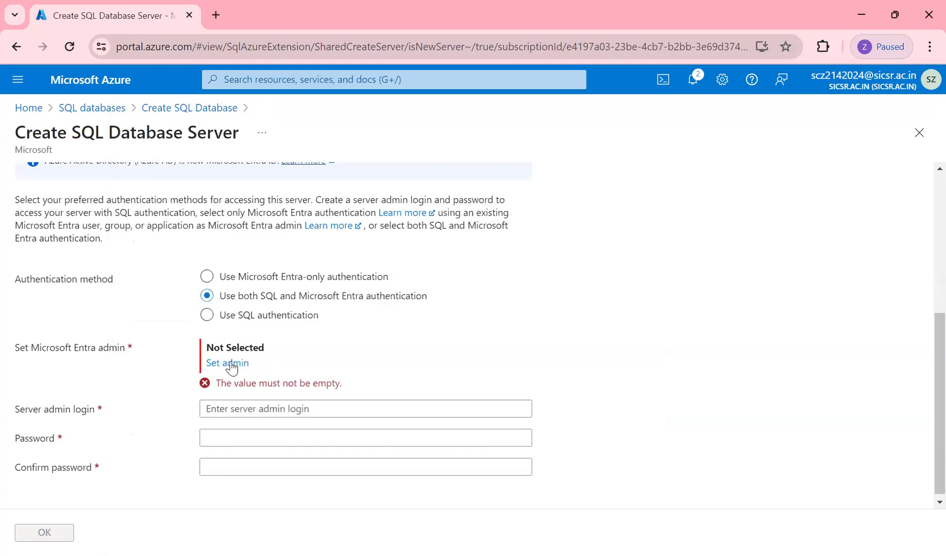
click(233, 364)
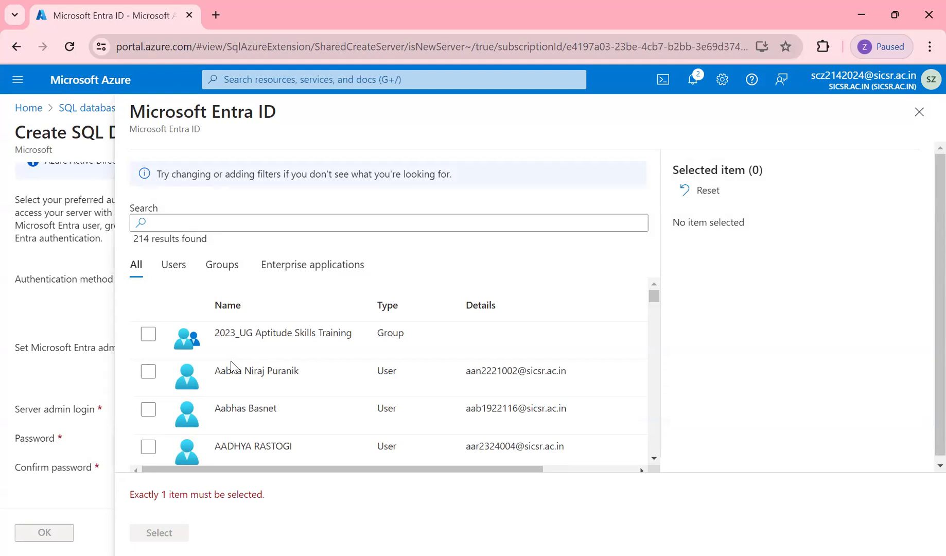
scroll(306, 302, down, 1)
scroll(306, 302, up, 1)
scroll(306, 302, right, 1)
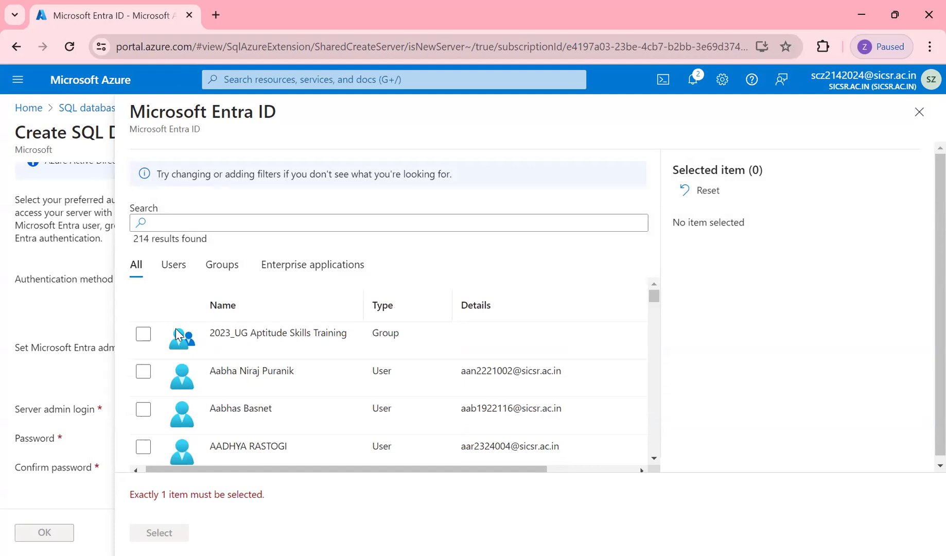
click(143, 335)
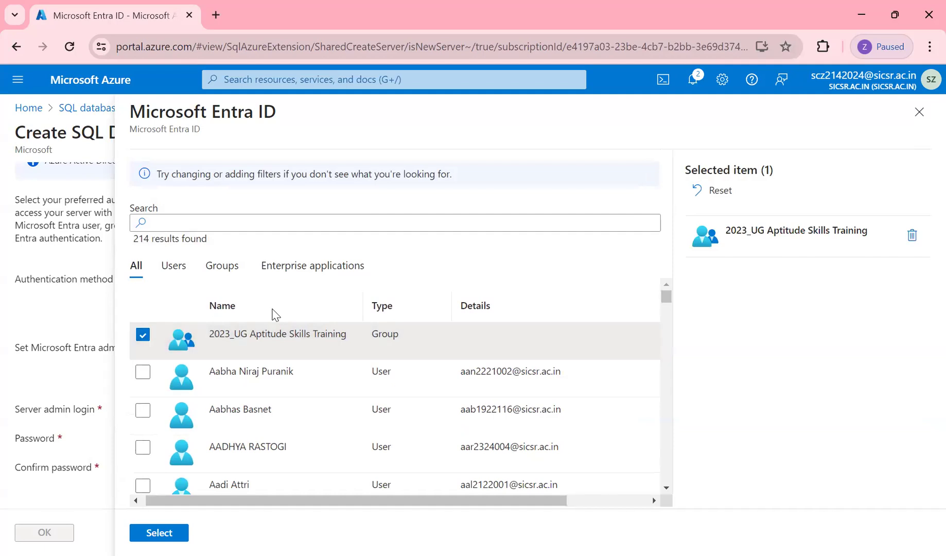
scroll(275, 314, down, 1)
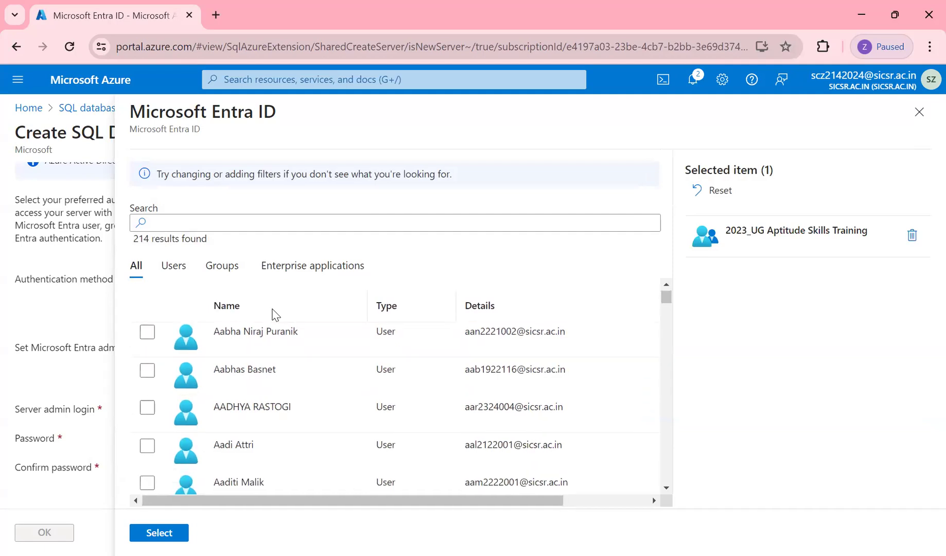
scroll(274, 314, down, 3)
scroll(275, 314, down, 10)
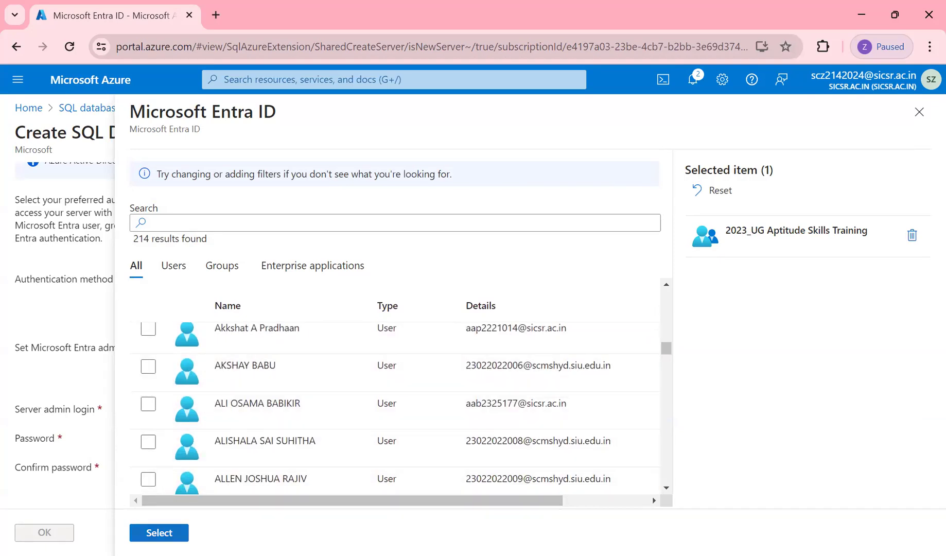
click(168, 529)
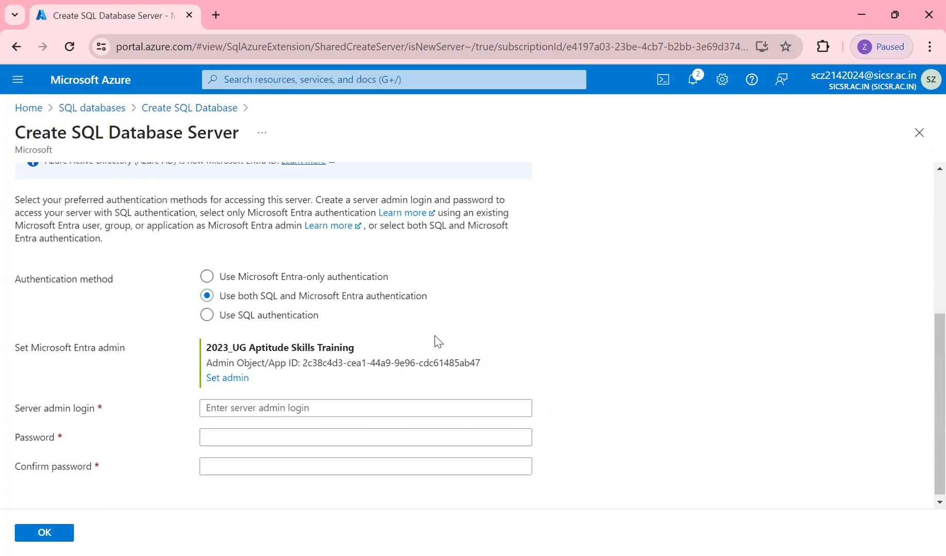
- Set the server admin login to admin04 with a matching password, and confirm the server settings
click(313, 415)
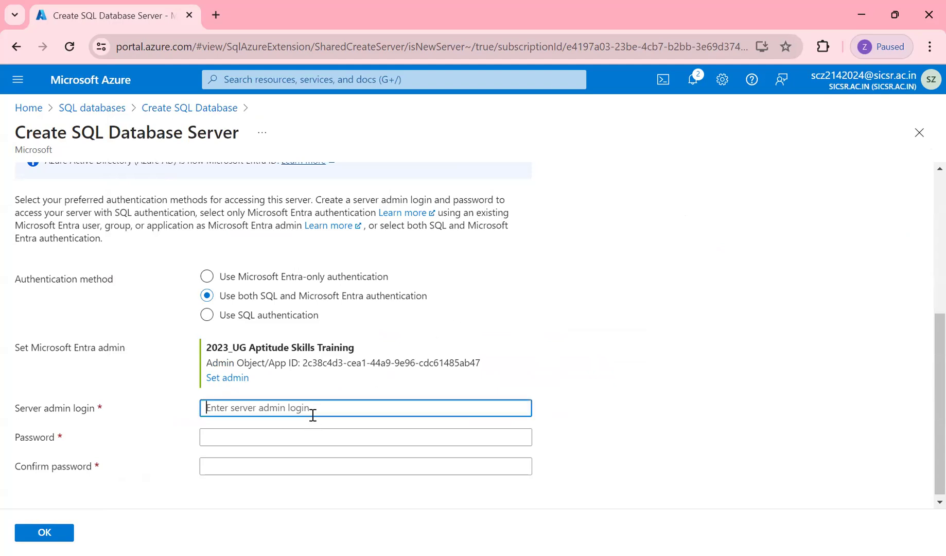
text(admin)
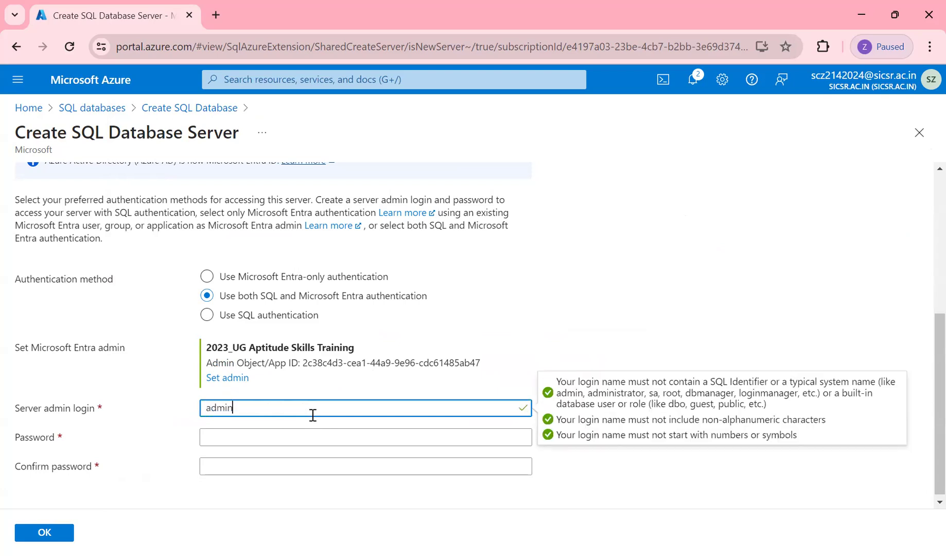
text(04)
click(246, 434)
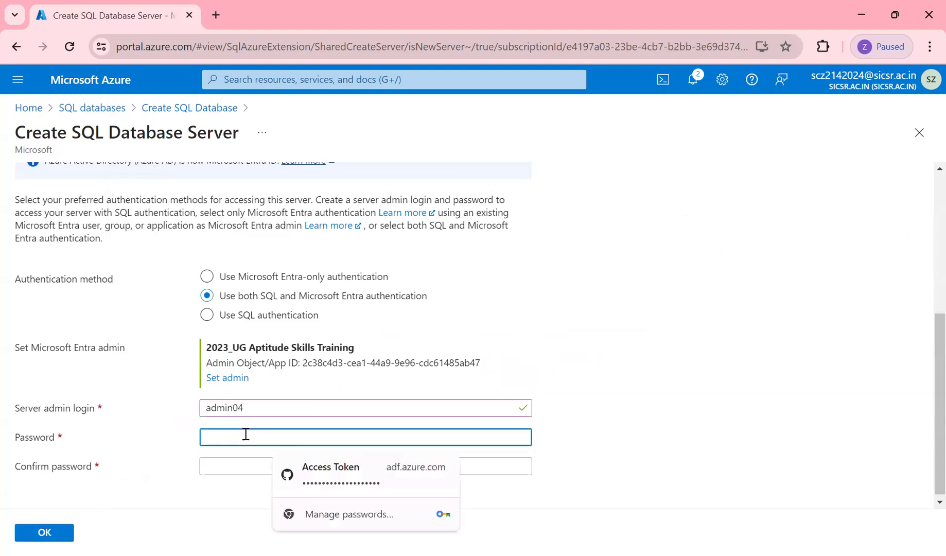
text(Pass)
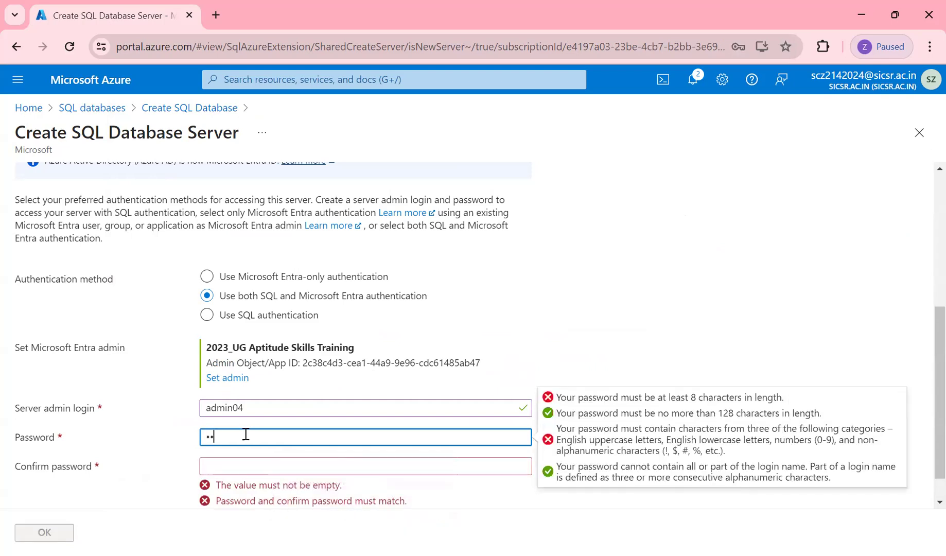
text(@1234)
click(244, 468)
text(Pass@)
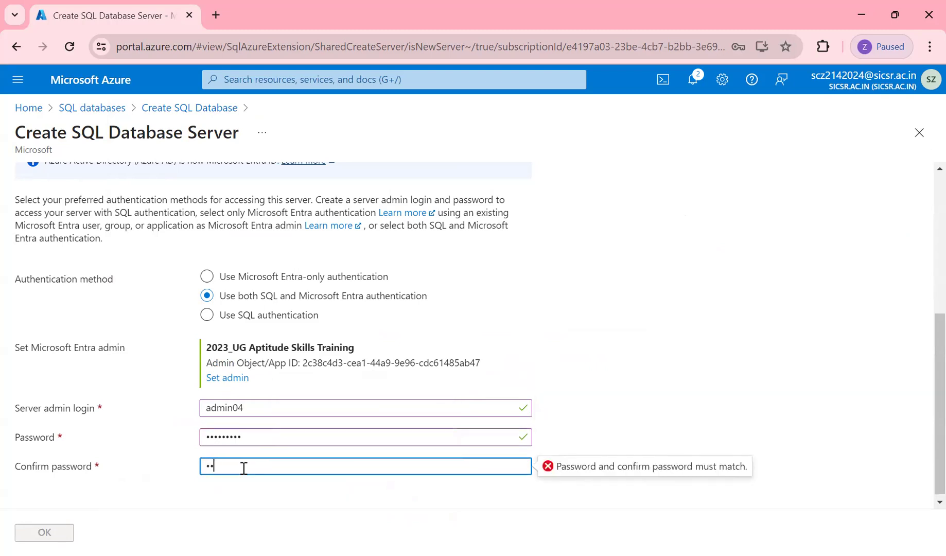
text(1234)
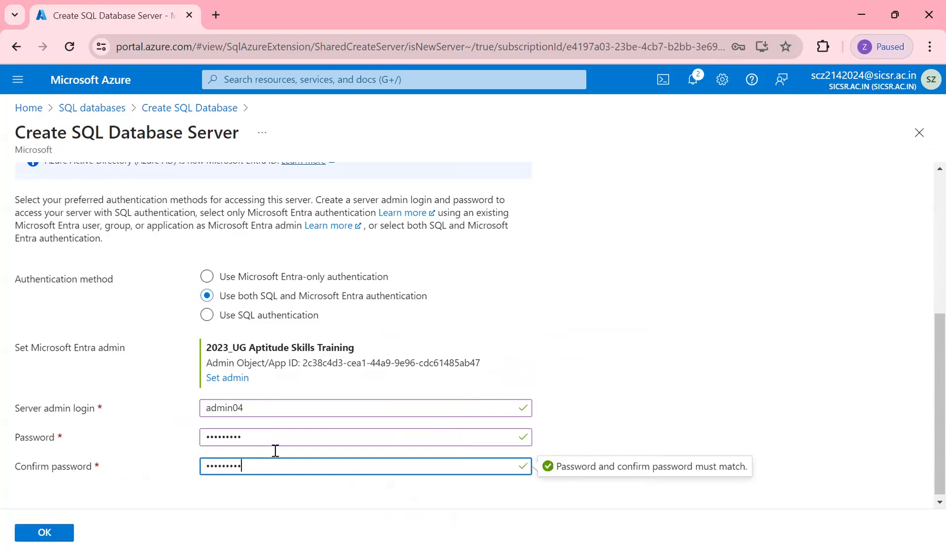
click(62, 534)
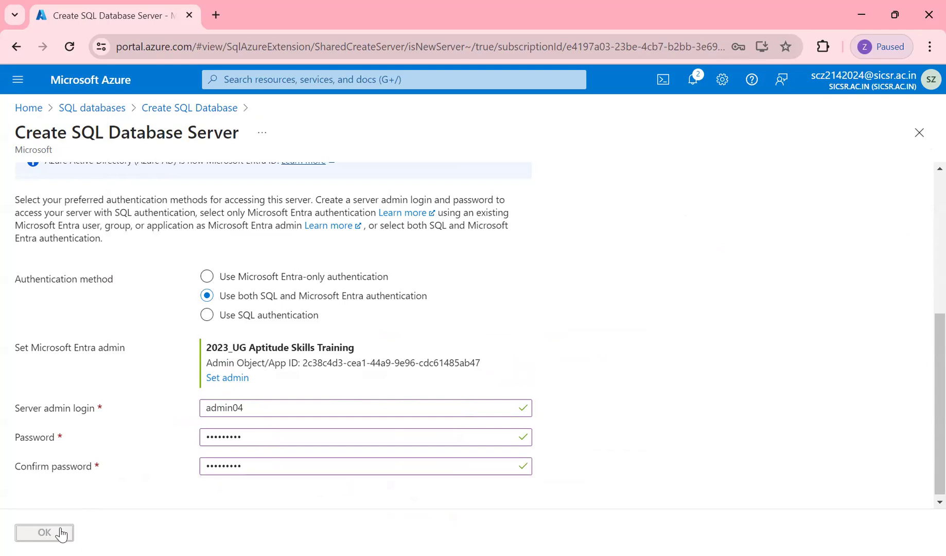
- Change backup storage redundancy from Geo-redundant to Locally-redundant backup storage
scroll(344, 447, down, 8)
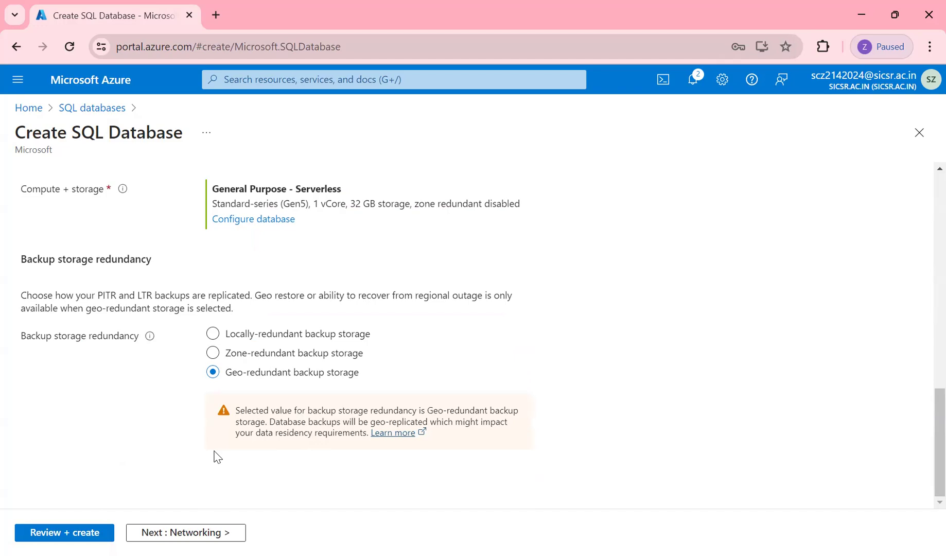
click(213, 333)
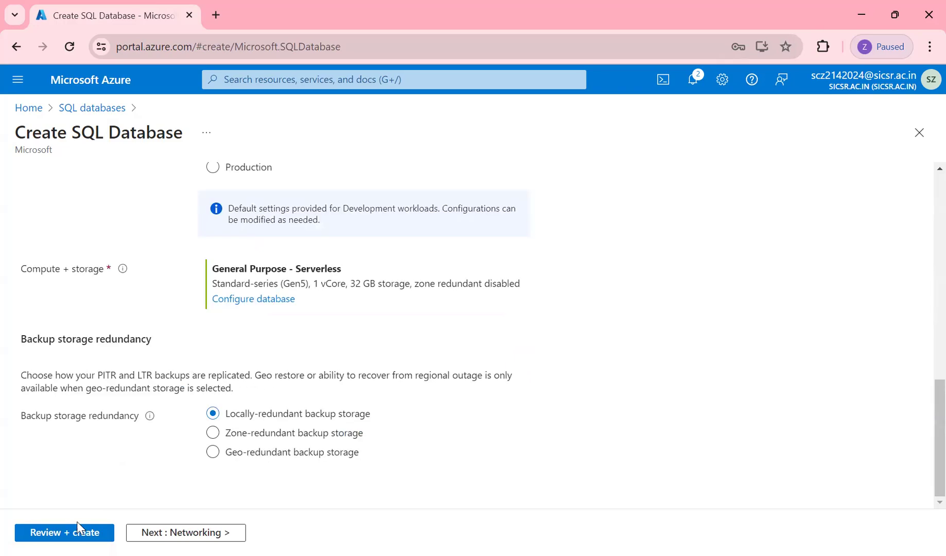
- Under Networking, use a public endpoint with Allow Azure services and Add current client IP set to Yes
click(157, 530)
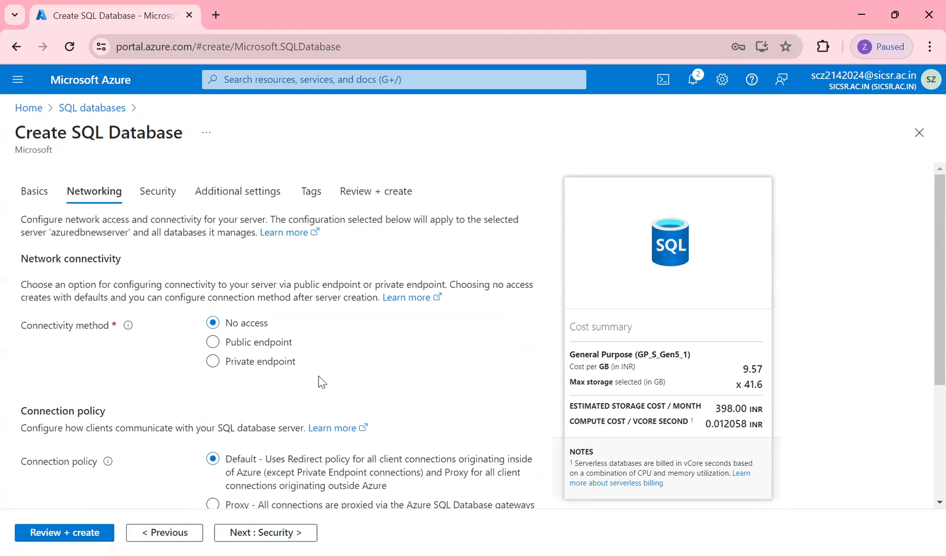
click(258, 343)
scroll(341, 373, down, 2)
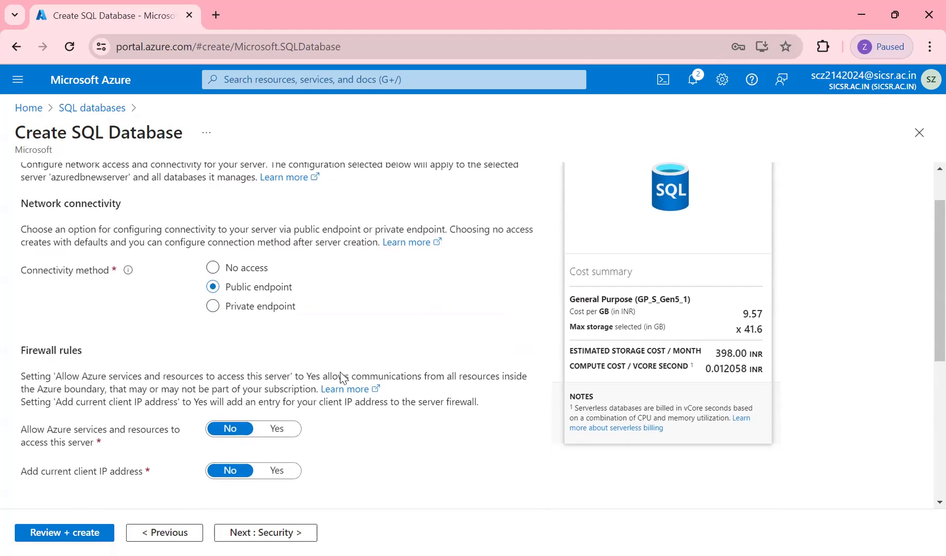
scroll(342, 372, down, 5)
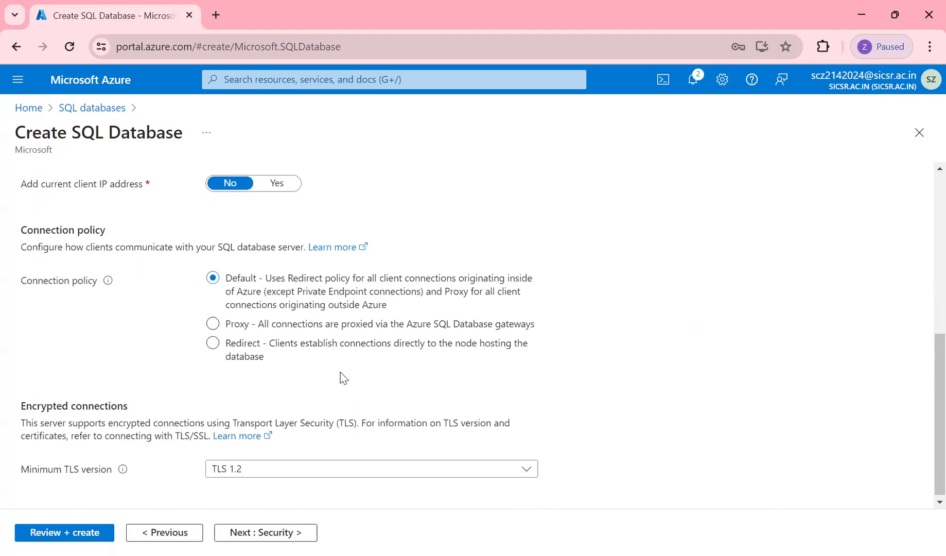
scroll(342, 378, down, 1)
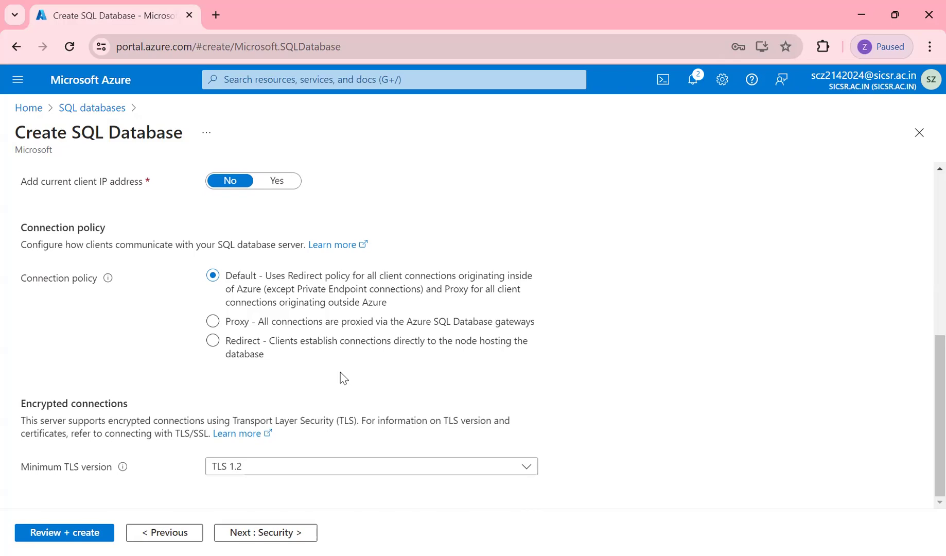
scroll(341, 378, up, 4)
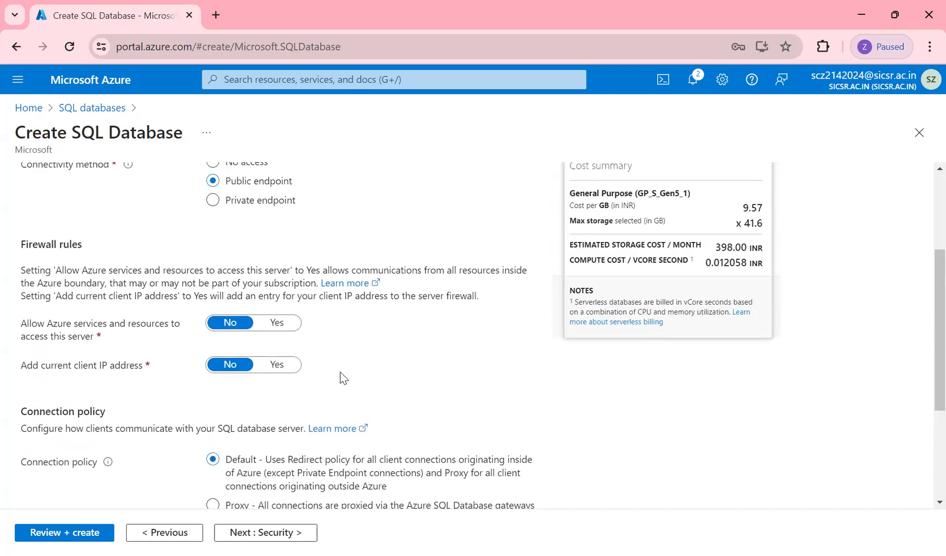
scroll(341, 378, up, 3)
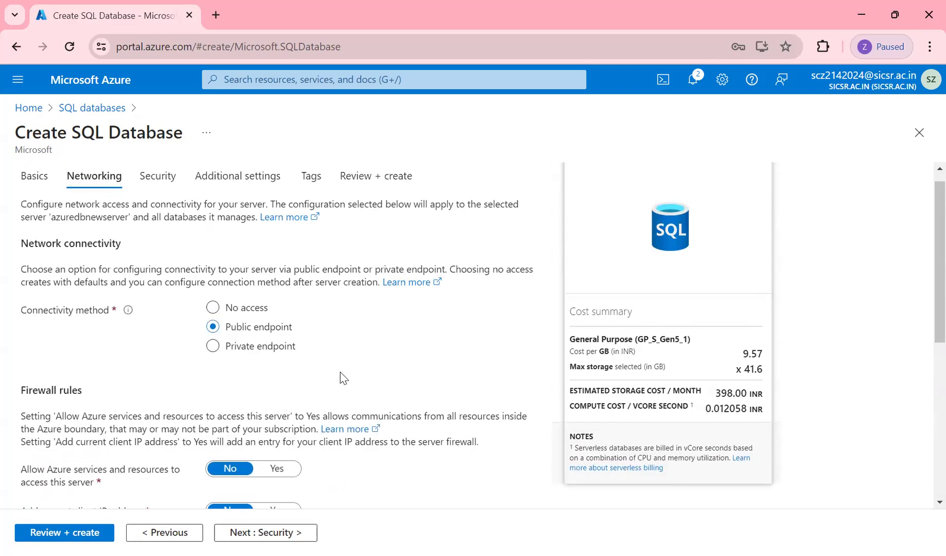
click(276, 469)
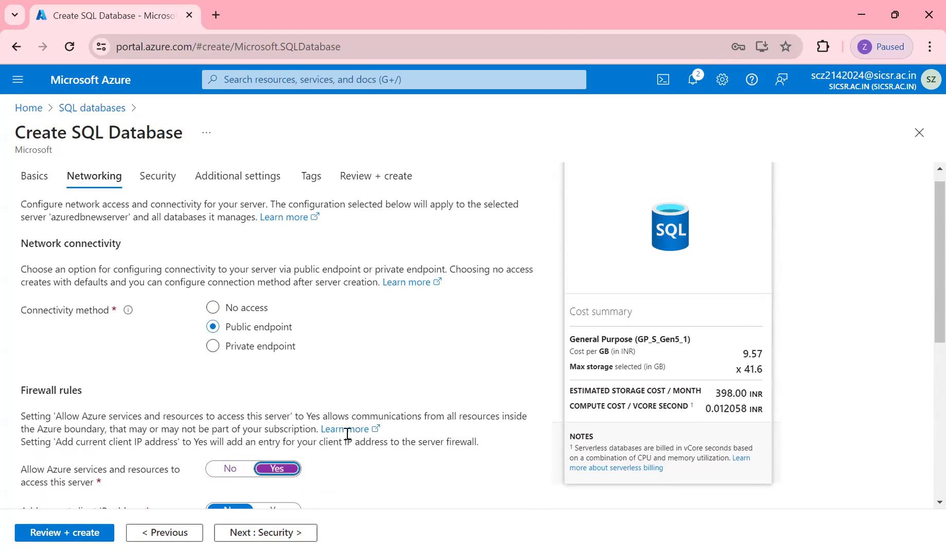
scroll(348, 438, down, 3)
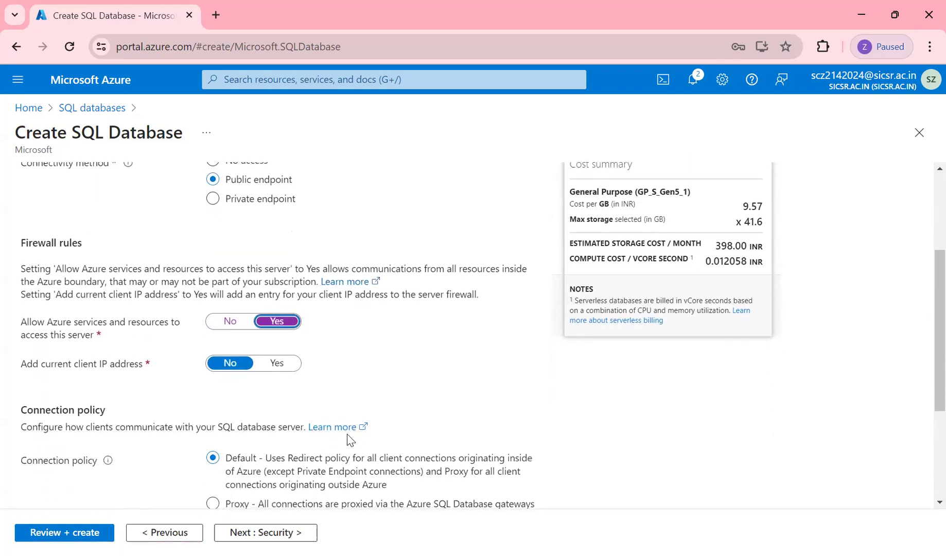
click(283, 367)
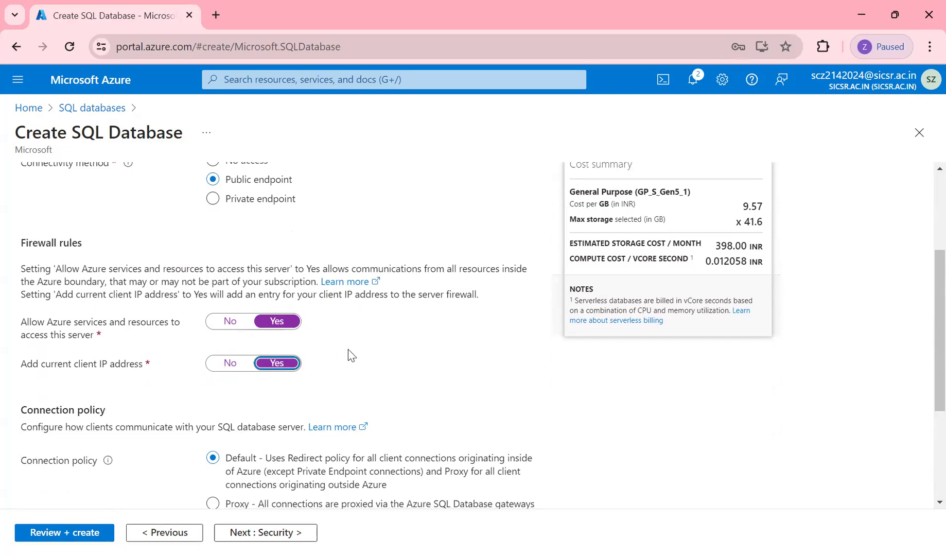
scroll(348, 354, down, 3)
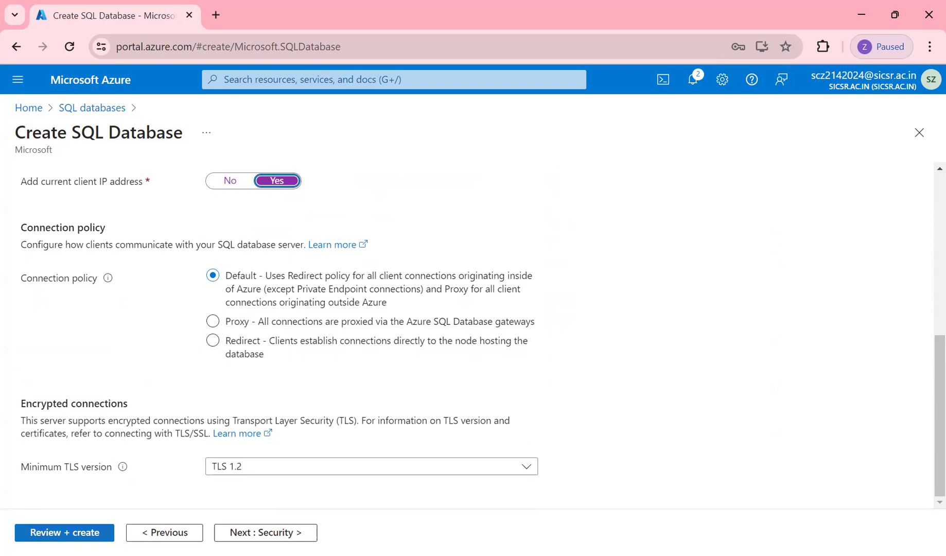
- Review the SQL database settings summary and submit it for creation
click(64, 532)
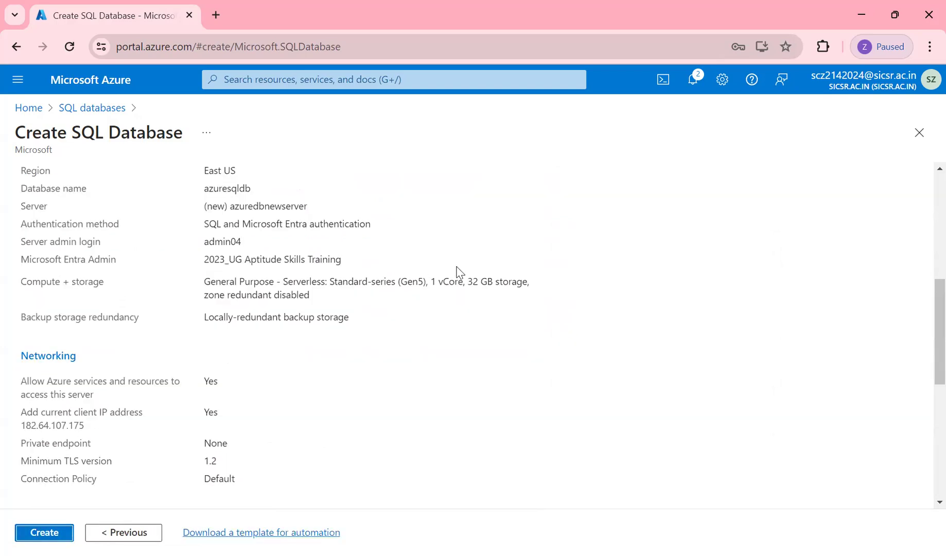
scroll(460, 273, down, 7)
click(43, 532)
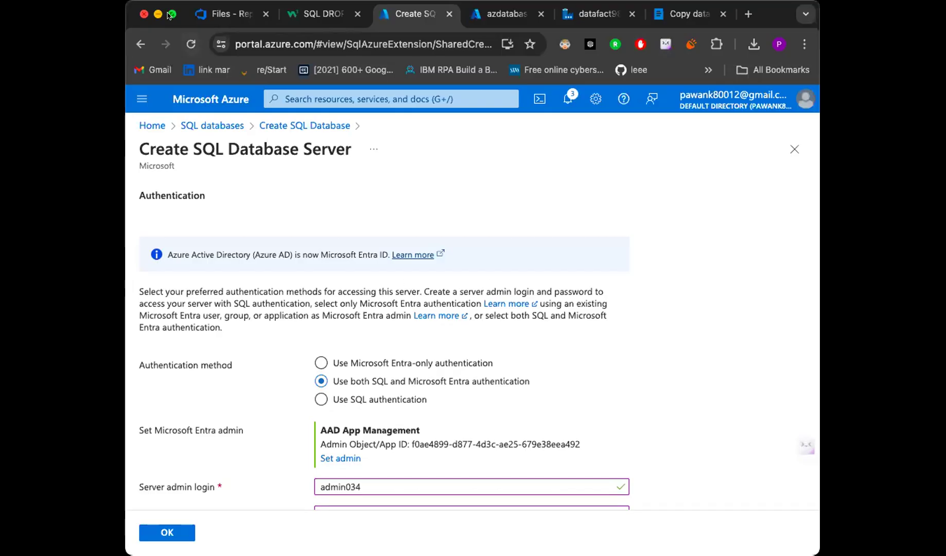
- Confirm the azdnnewserver settings, then choose Public endpoint allowing Azure services and the client IP
click(172, 14)
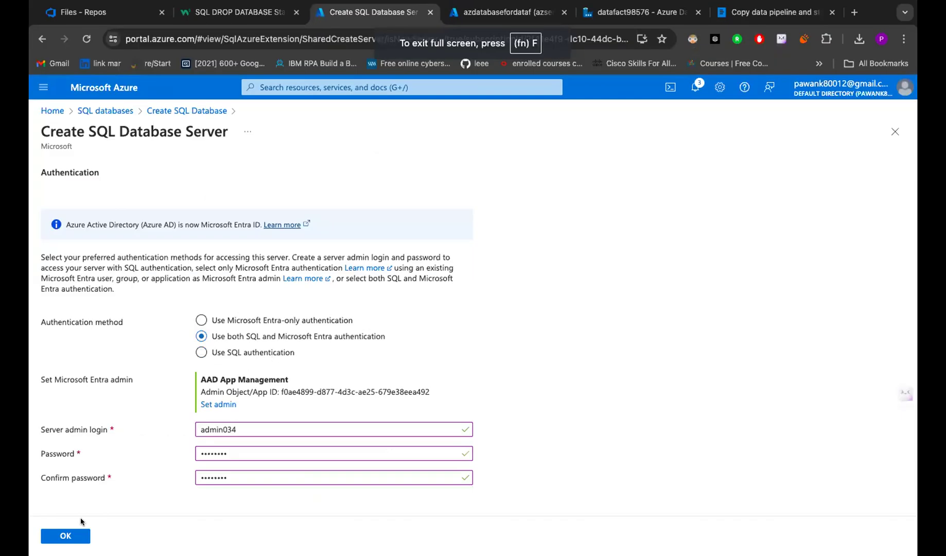
click(72, 534)
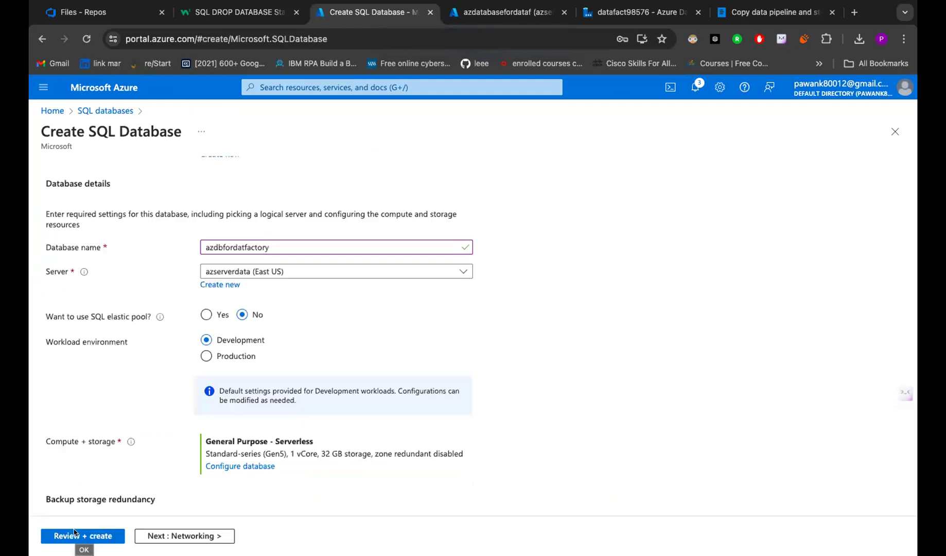
click(237, 305)
scroll(260, 242, down, 5)
click(261, 208)
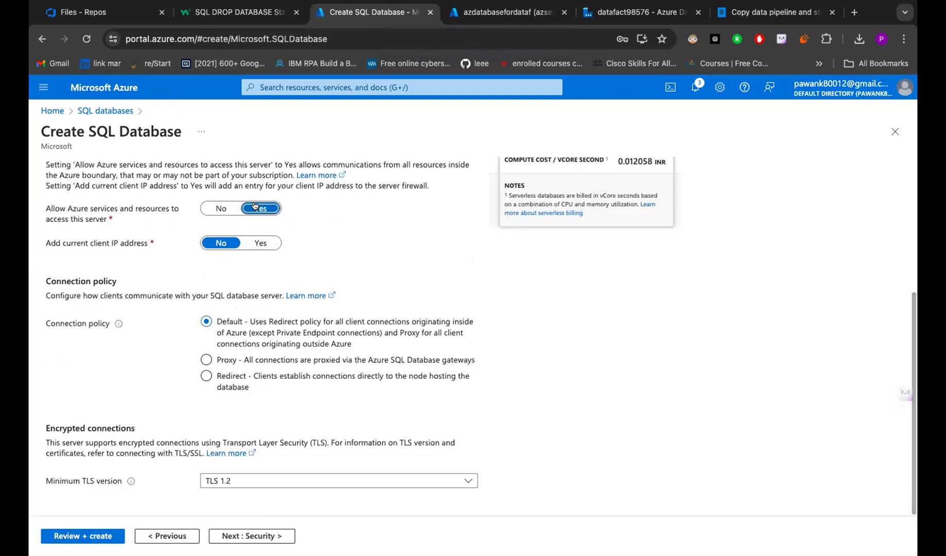
click(266, 244)
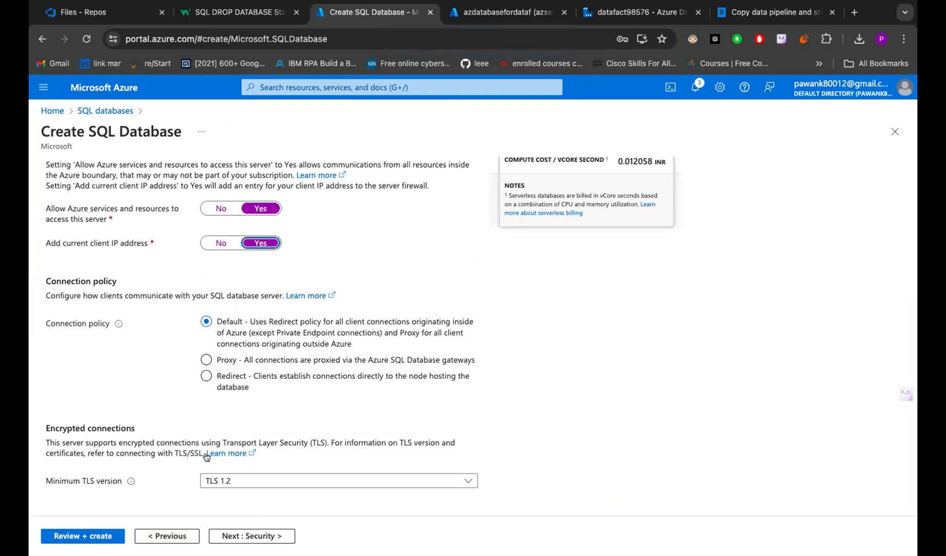
- With both firewall toggles at Yes, review and create azdbfordatfactory on azdnnewserver
click(221, 208)
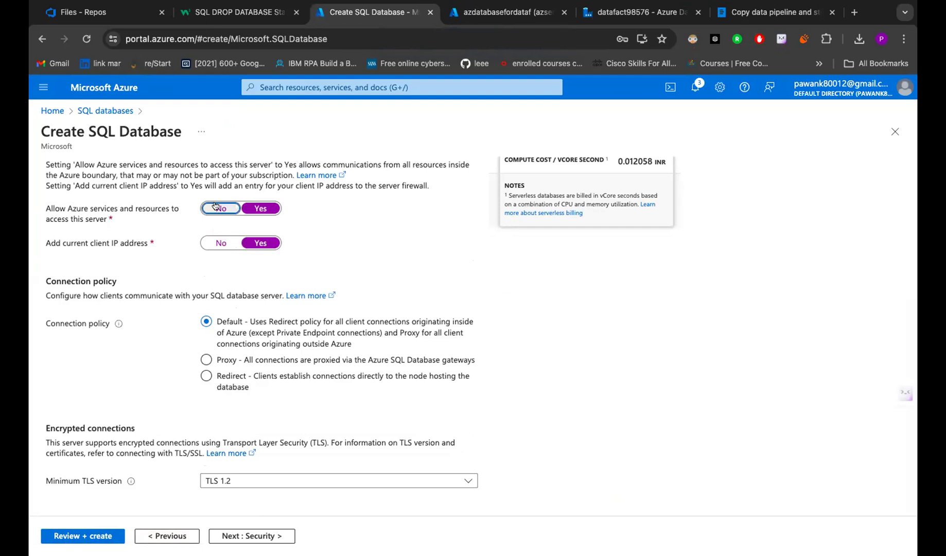
click(220, 243)
click(250, 244)
click(261, 208)
click(103, 536)
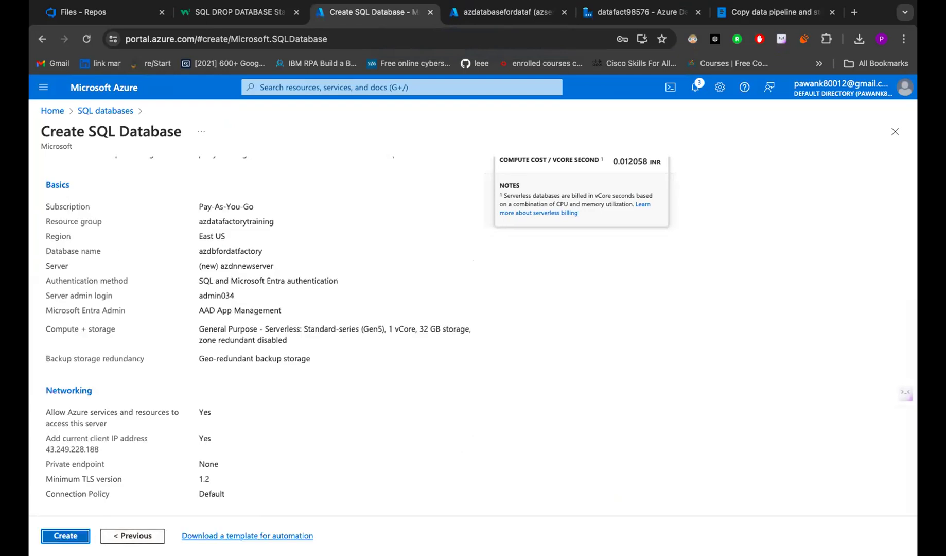
click(53, 538)
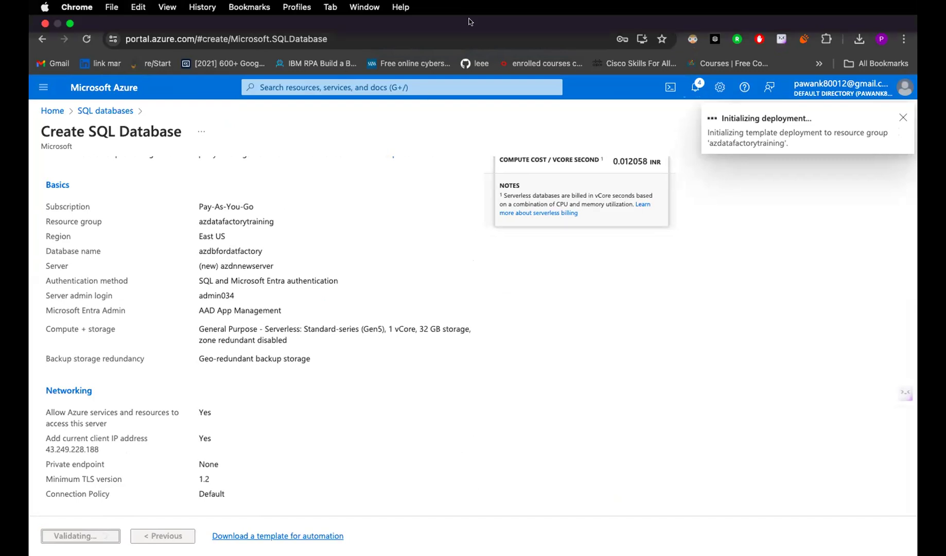
click(488, 14)
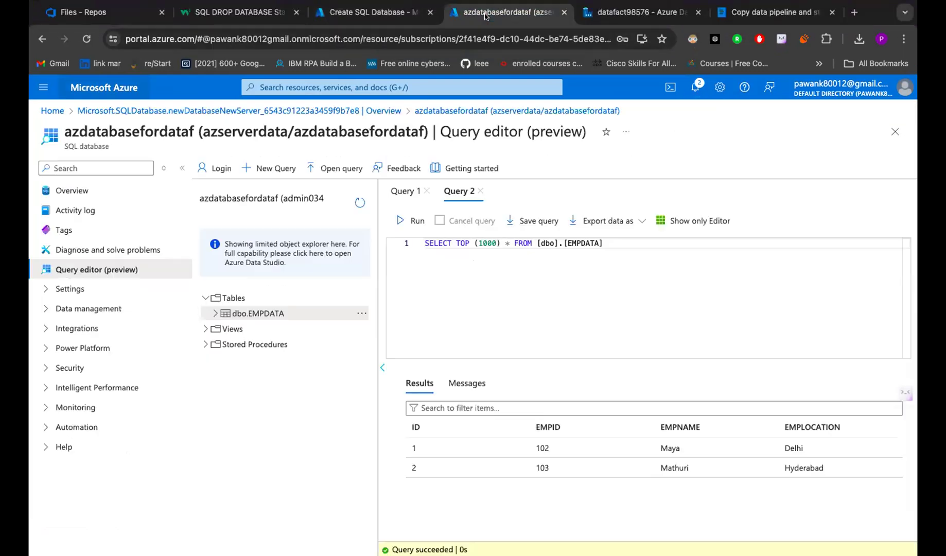
click(767, 11)
- Give workspace members and anyone with the link 'can view' access to the notes, and copy the link
click(454, 386)
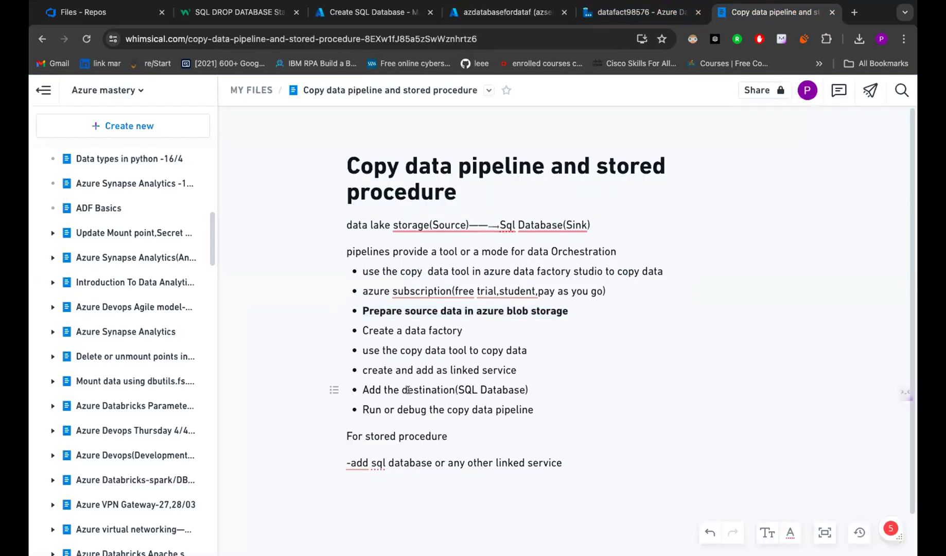
drag(400, 386, 526, 390)
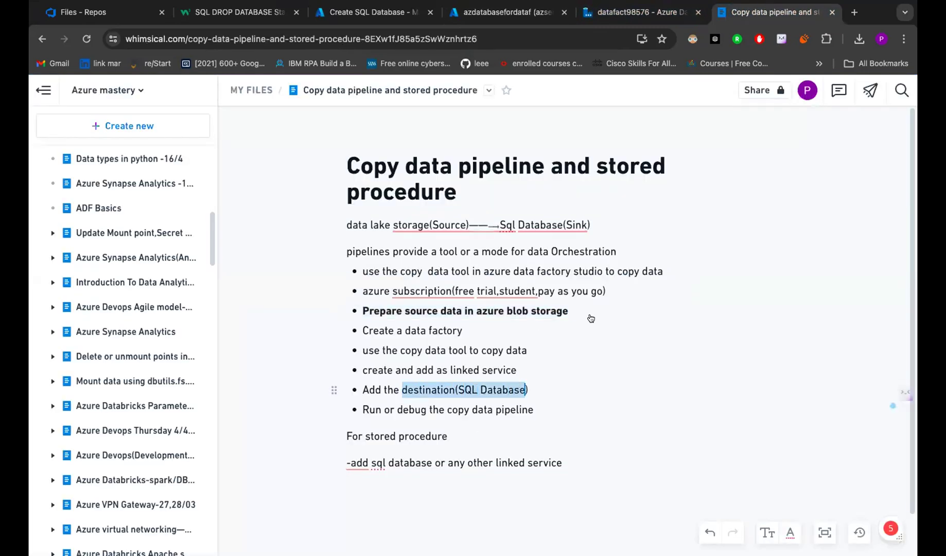
click(752, 91)
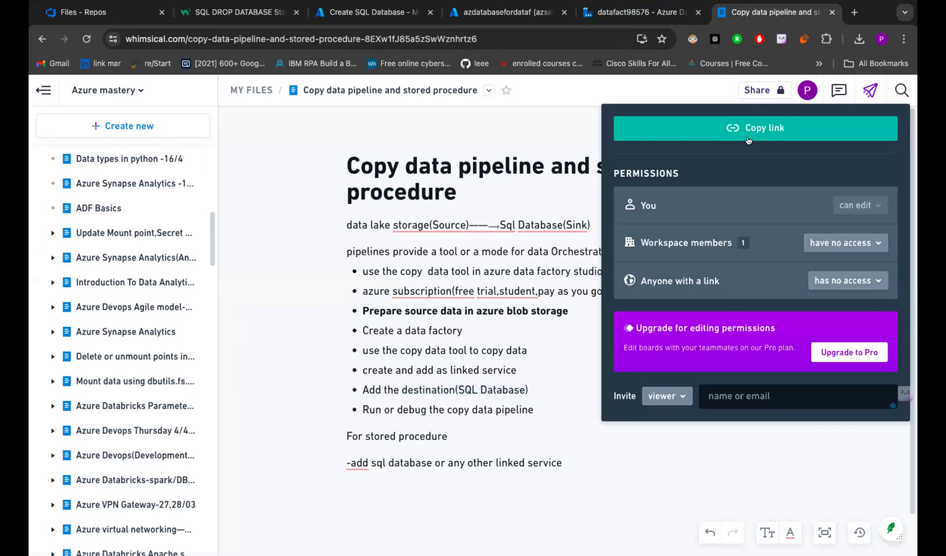
click(750, 138)
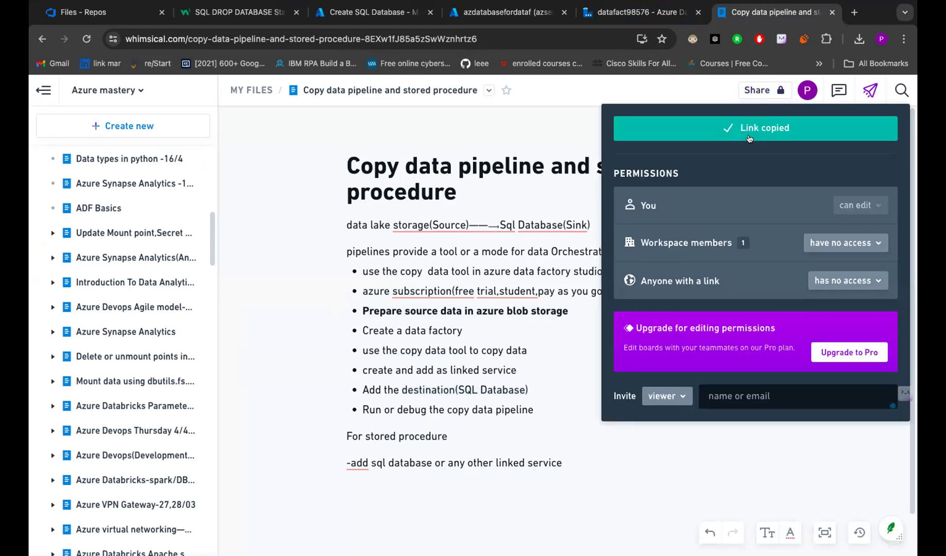
click(830, 239)
click(826, 287)
click(827, 287)
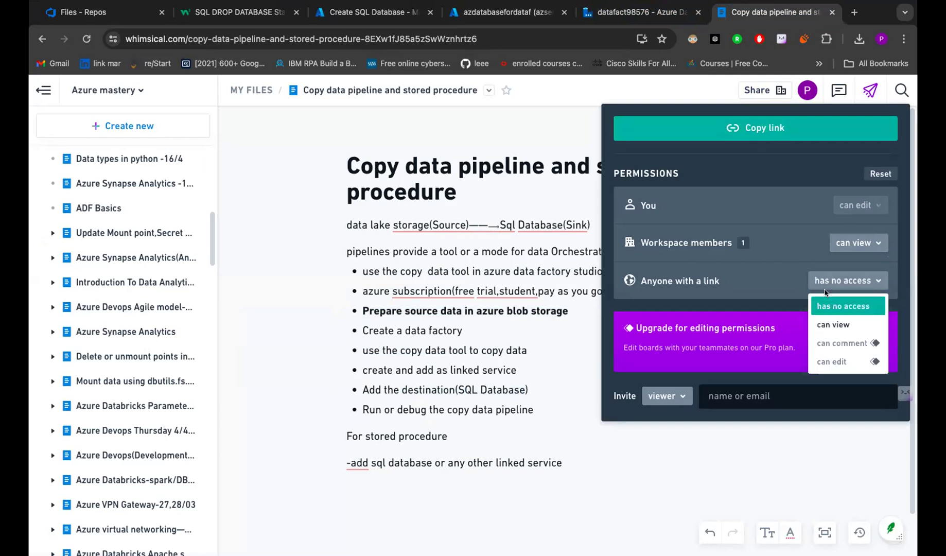
click(839, 323)
click(789, 128)
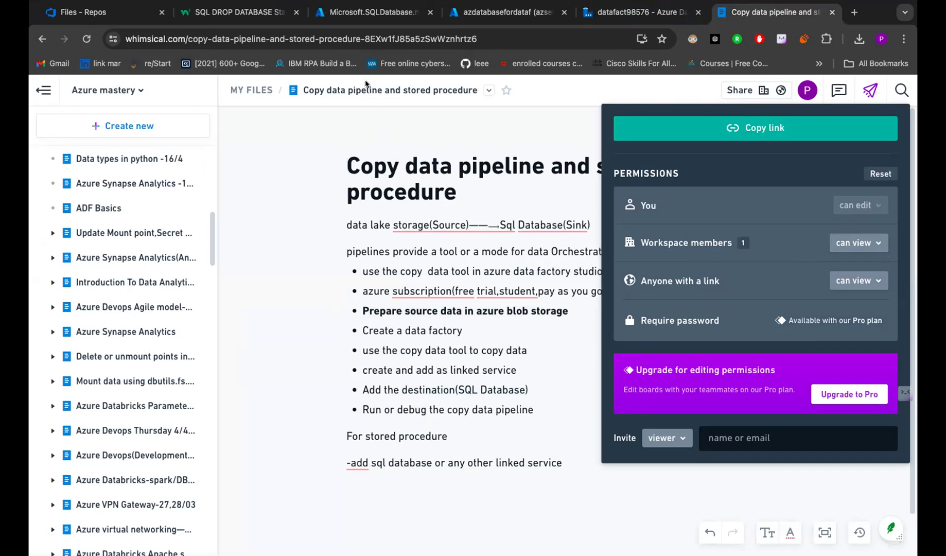
click(468, 169)
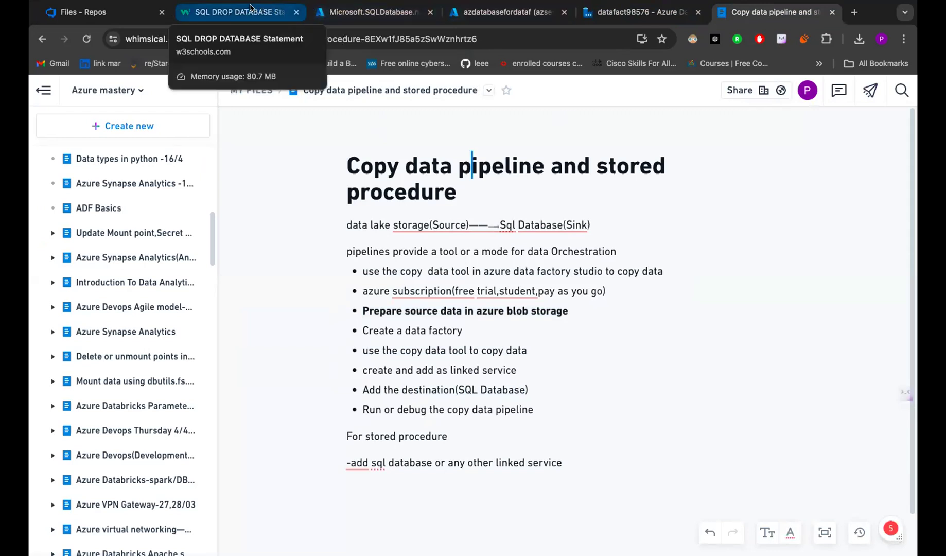
- Check the deployment and azdatabasefordataf query editor tabs, then return to the datafact98576 data factory
click(284, 15)
click(341, 11)
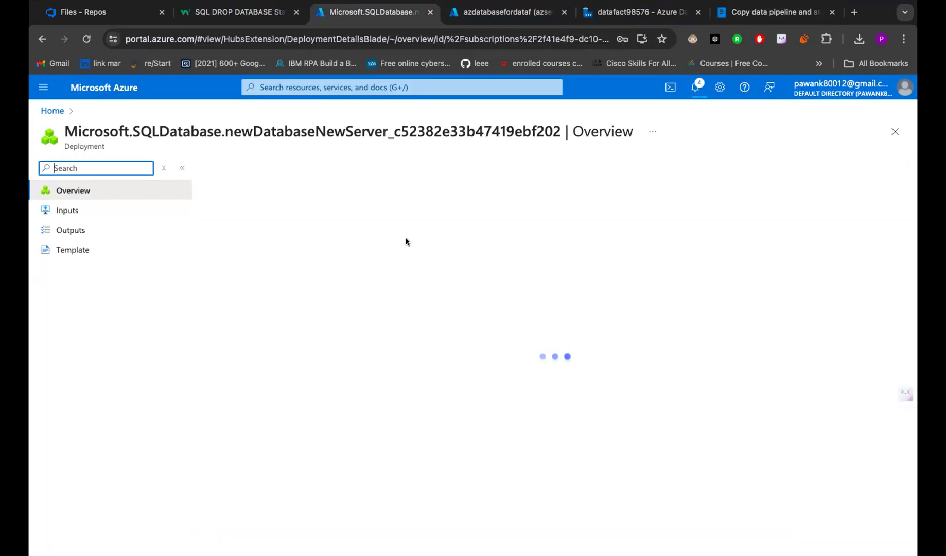
click(520, 7)
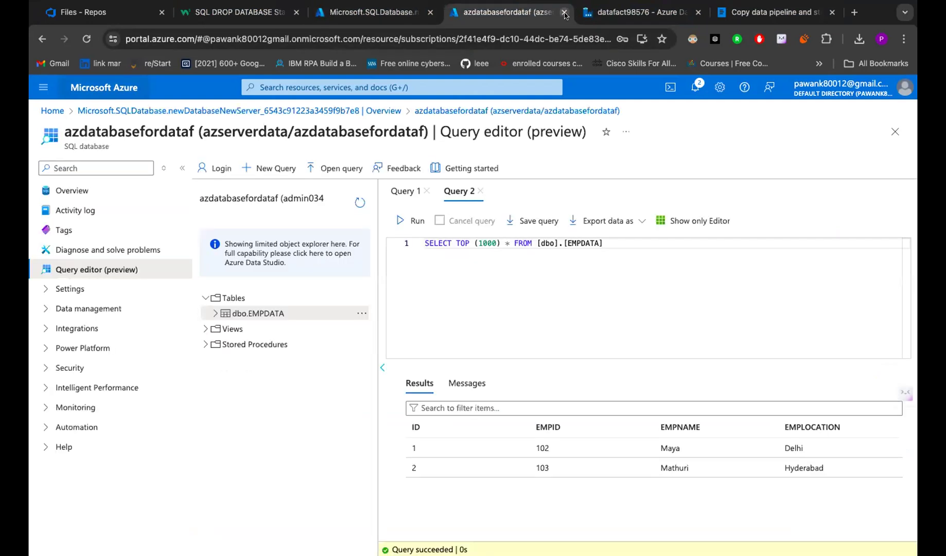
click(584, 14)
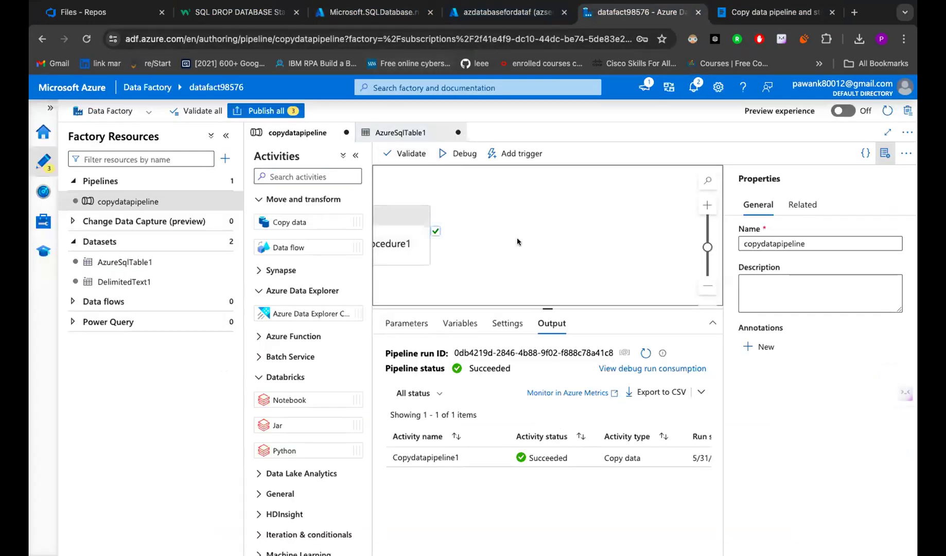
click(471, 18)
click(401, 11)
right_click(401, 9)
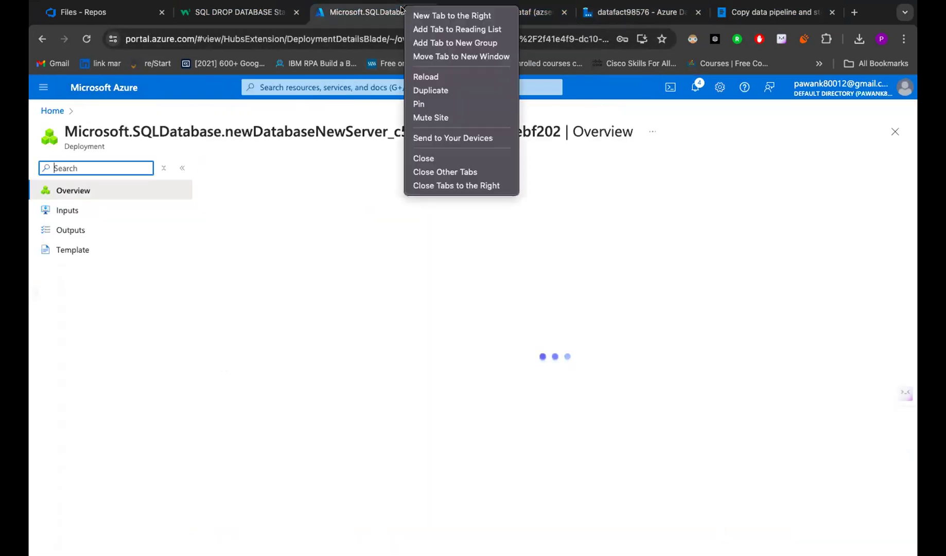
click(619, 14)
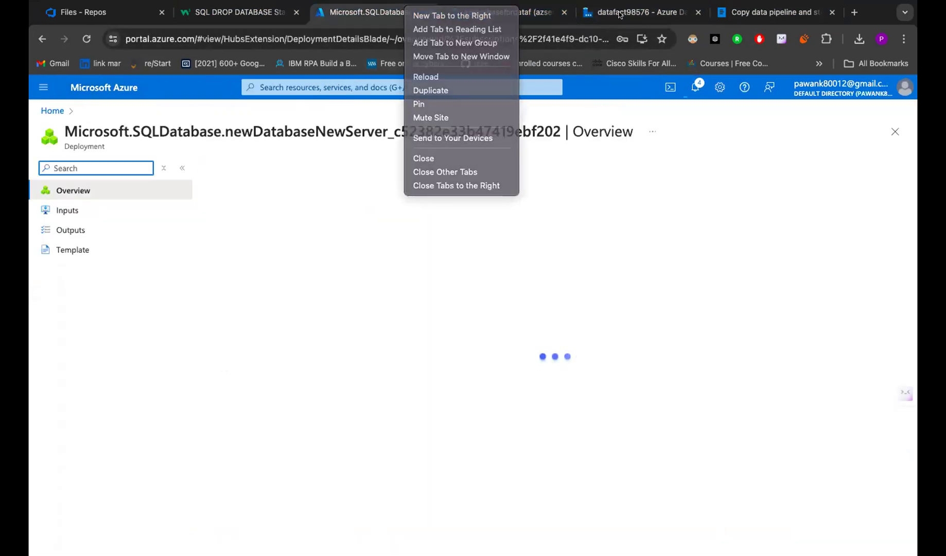
click(619, 14)
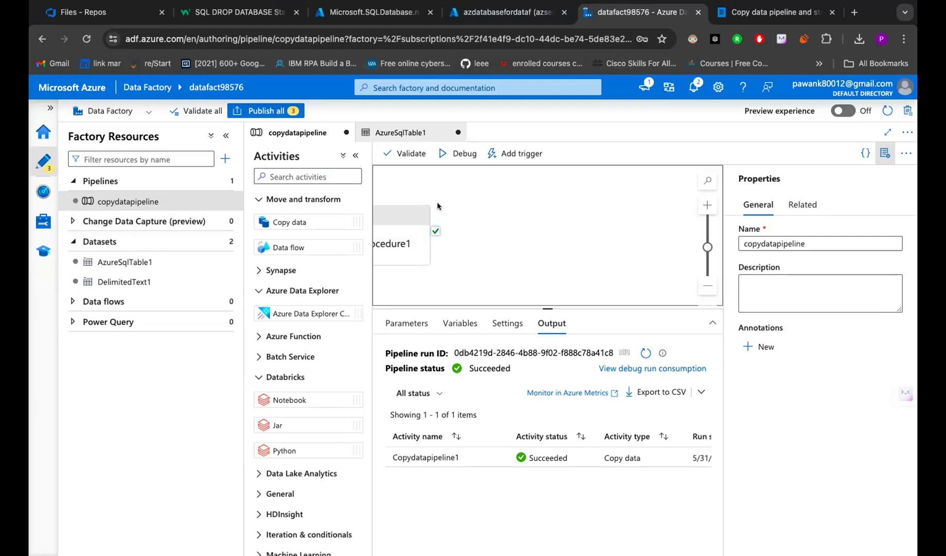
- Delete the Stored procedure1 and Copy data activities from the copydatapipeline canvas
click(404, 224)
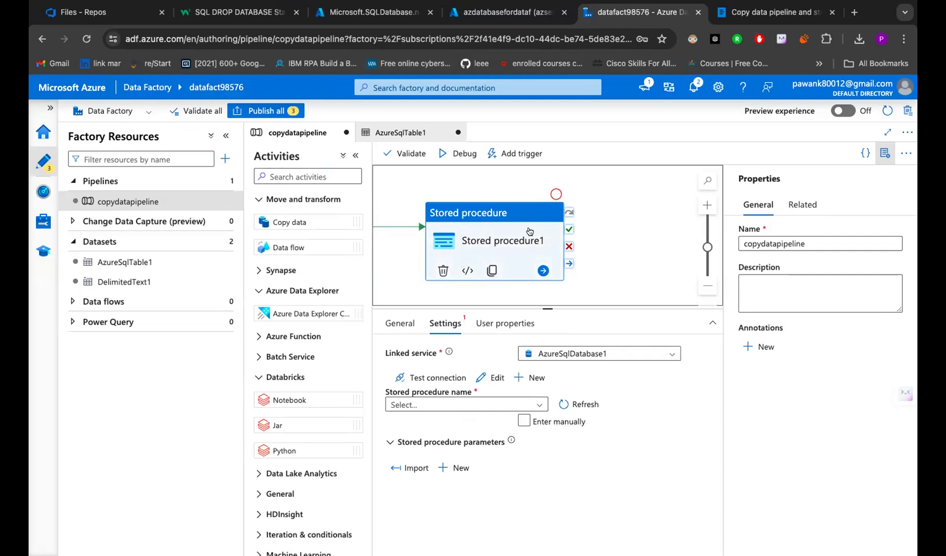
key(Delete)
scroll(458, 234, left, 5)
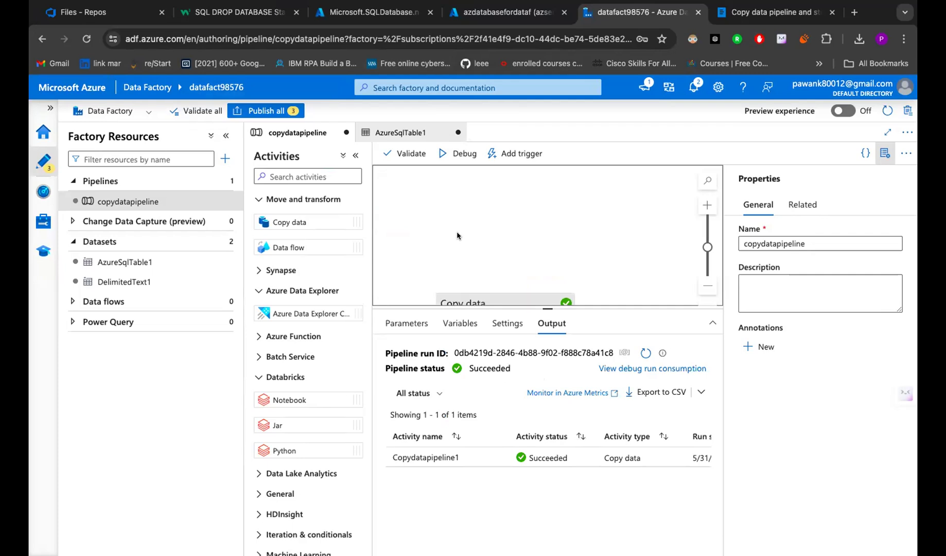
scroll(457, 235, down, 1)
click(510, 297)
key(Delete)
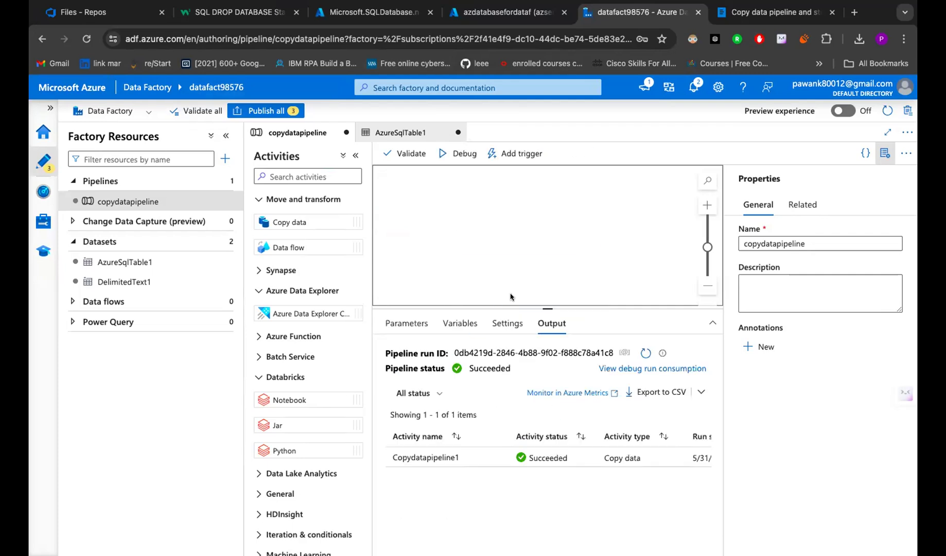
- Collapse the Move and transform, Azure Data Explorer and Databricks groups, then go to the datafact98576 home page
click(278, 204)
click(282, 242)
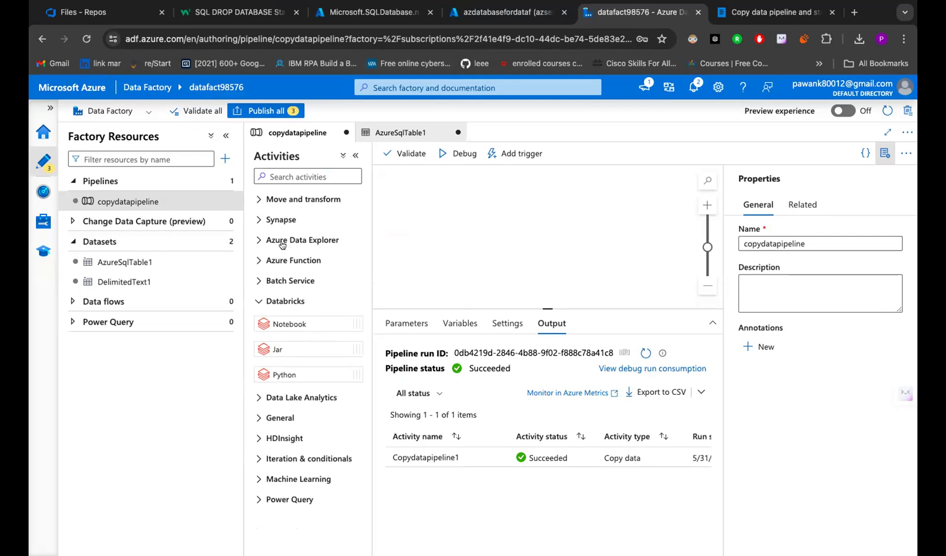
click(285, 300)
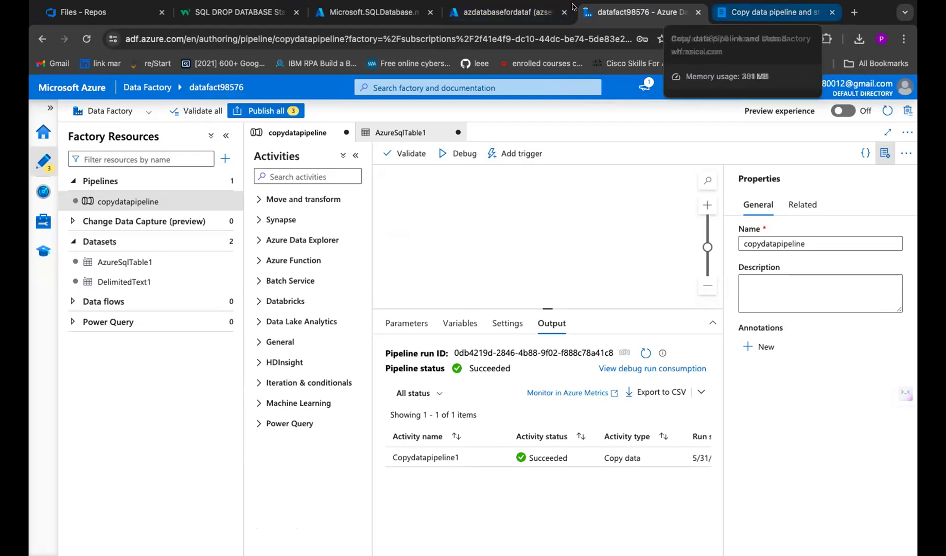
click(488, 13)
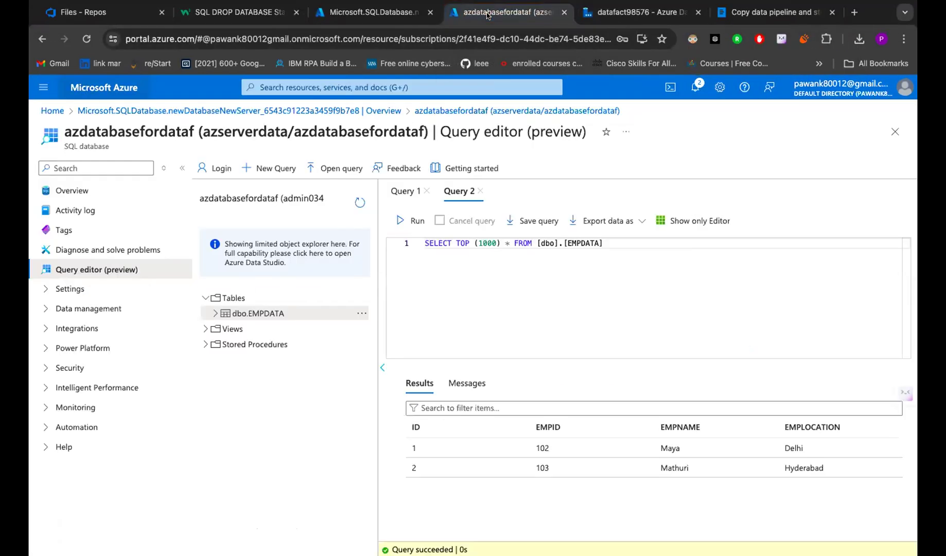
click(388, 9)
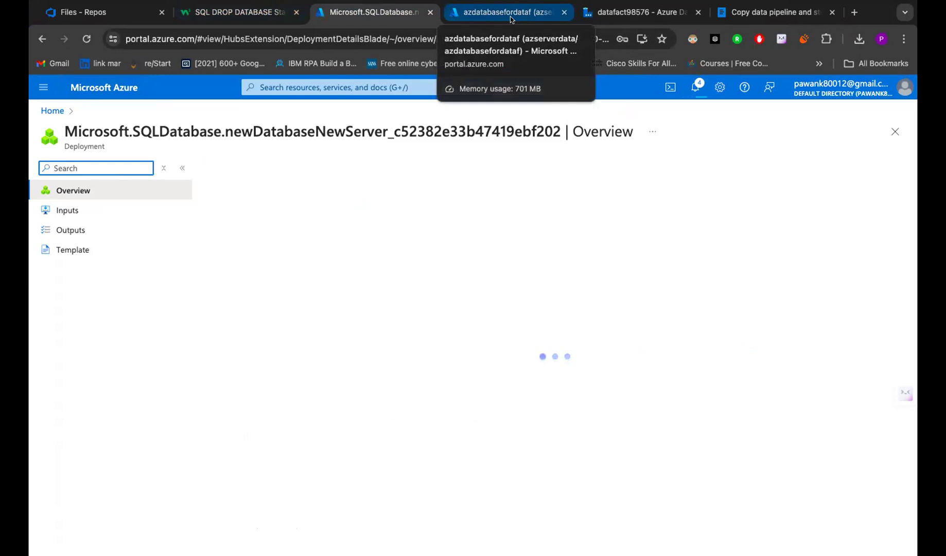
click(627, 14)
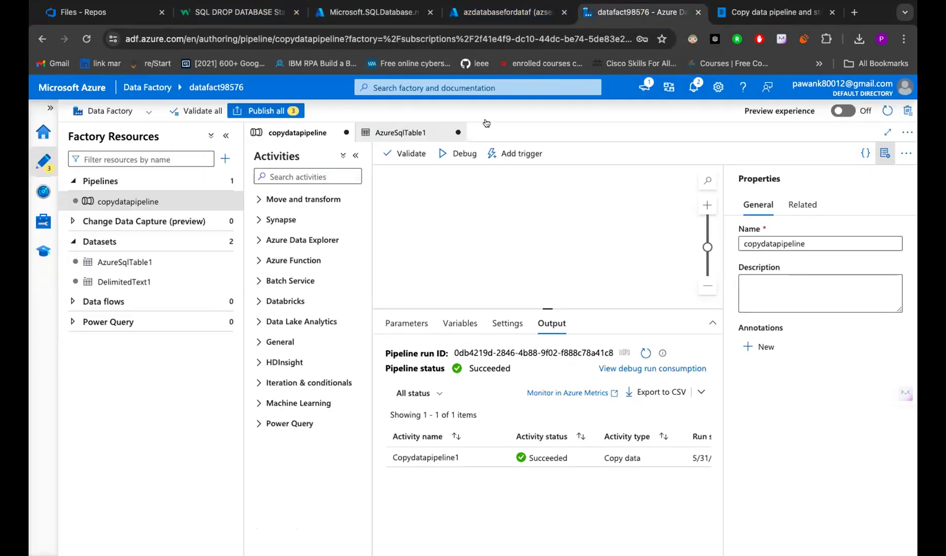
click(37, 134)
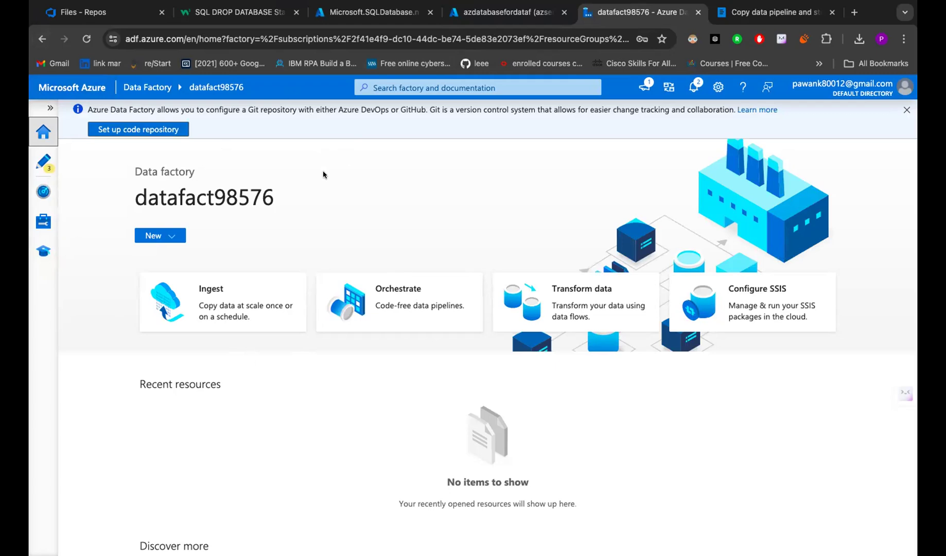
- In Author, start a new pipeline from a template via the Pipelines actions menu
click(39, 160)
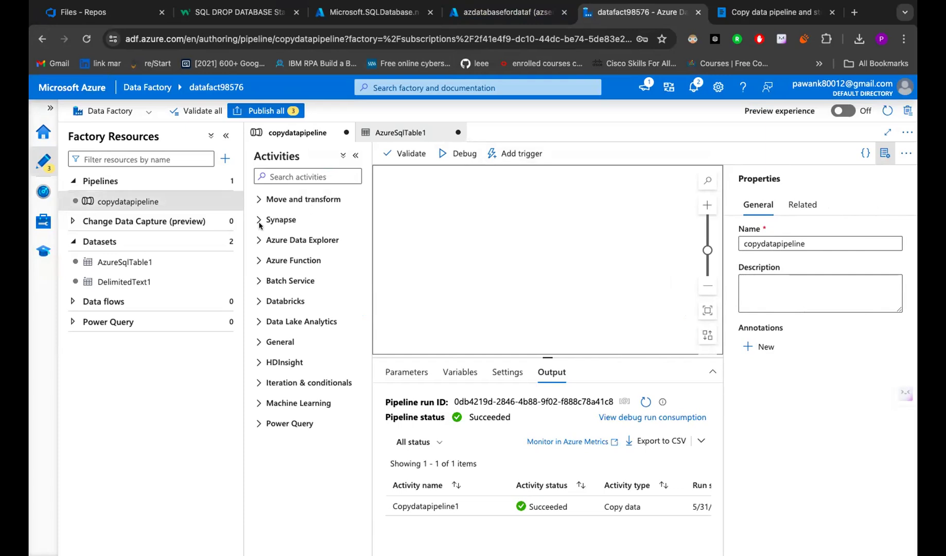
click(204, 159)
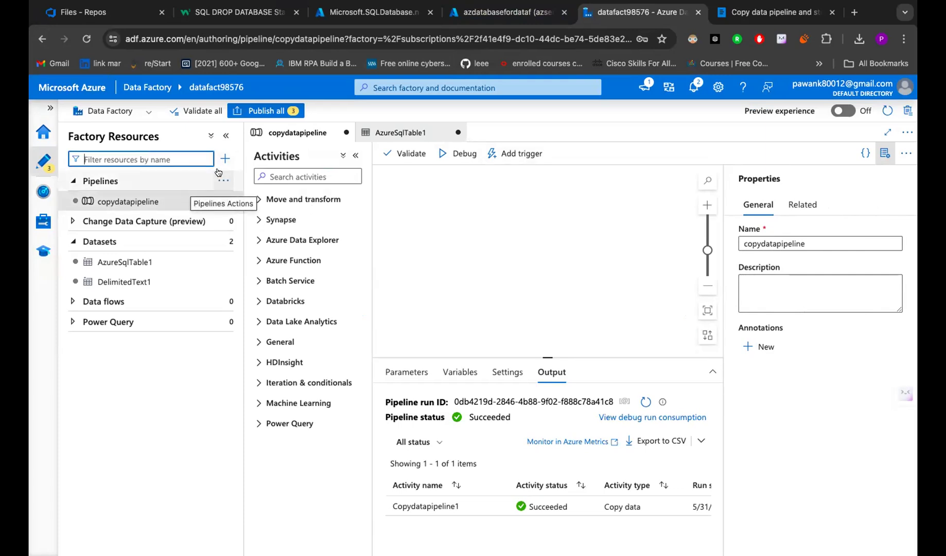
click(223, 180)
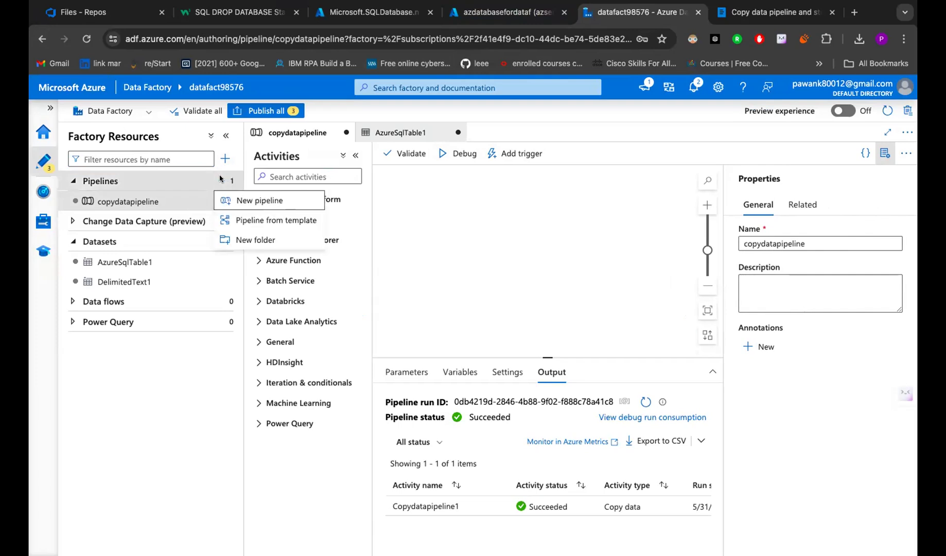
click(251, 212)
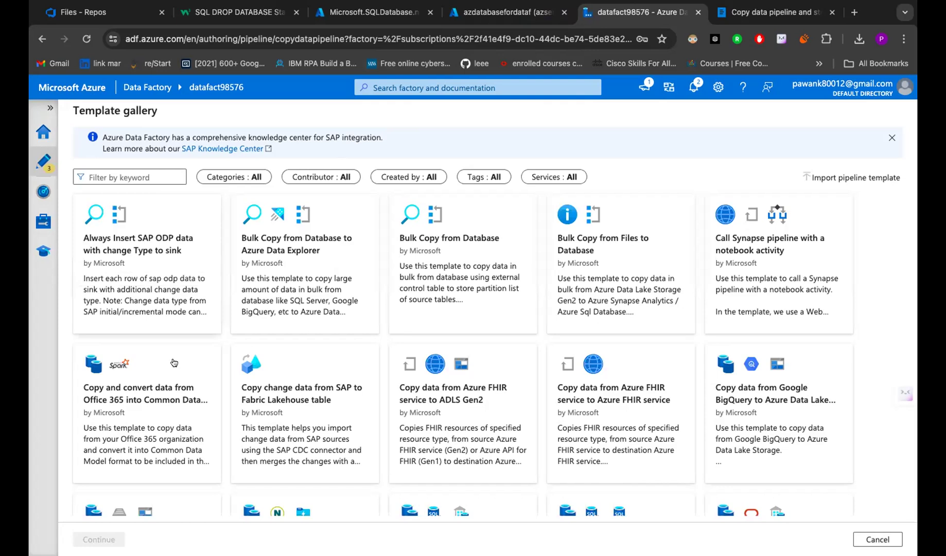
- Cancel the template gallery and create an empty pipeline named pipeline1 instead
click(892, 138)
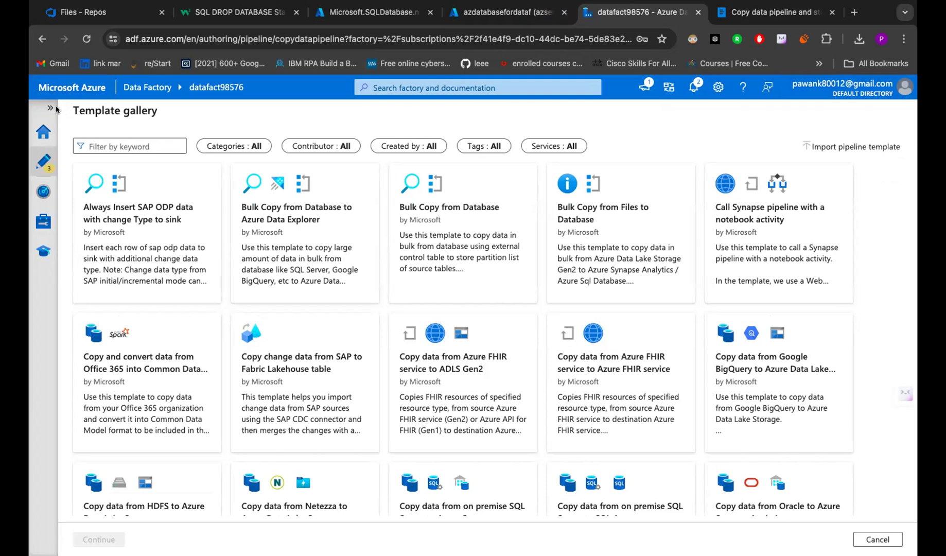
scroll(598, 416, down, 7)
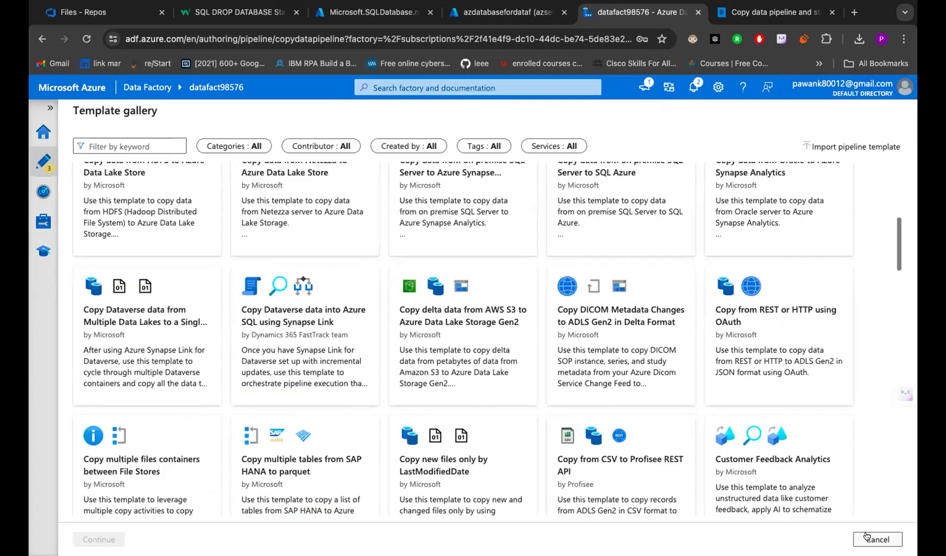
click(877, 539)
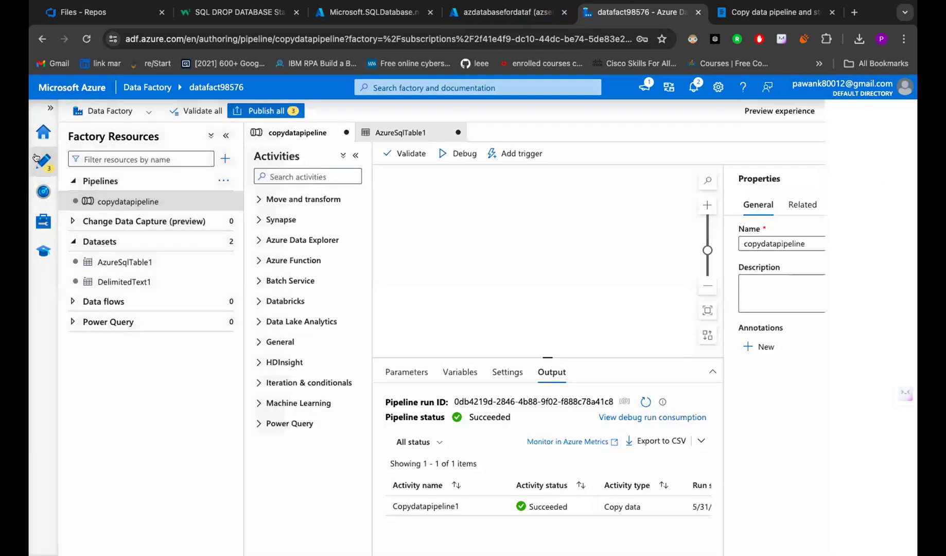
click(225, 180)
click(254, 199)
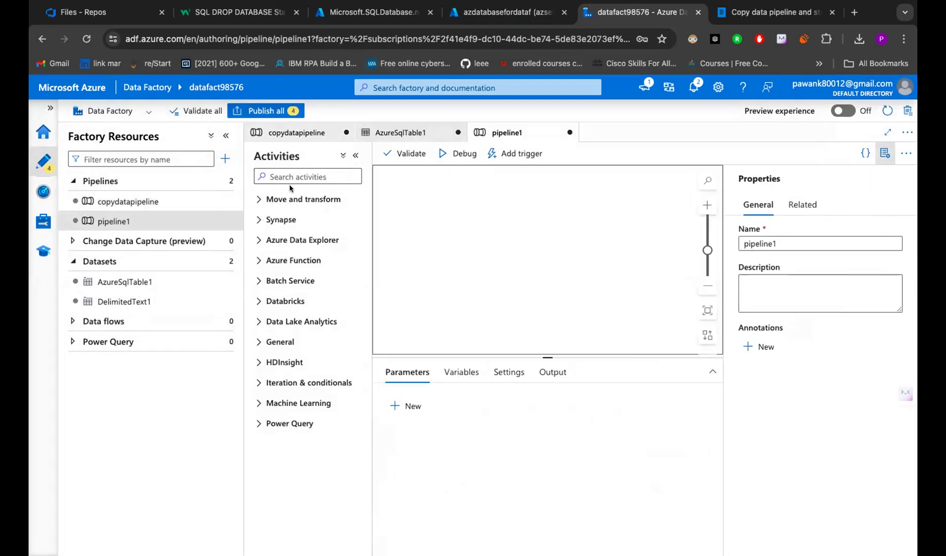
- Place a Copy data activity on pipeline1 and view its source settings
click(303, 199)
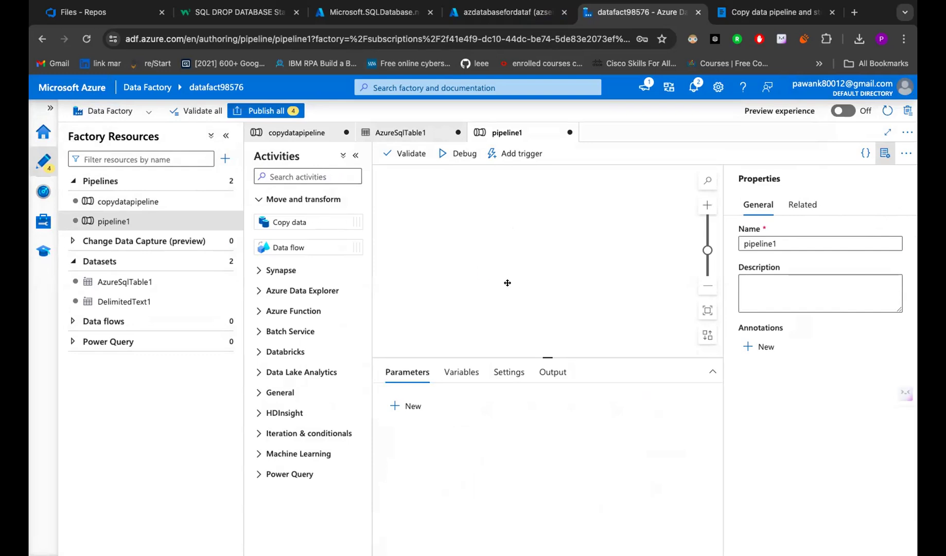
drag(290, 222, 508, 282)
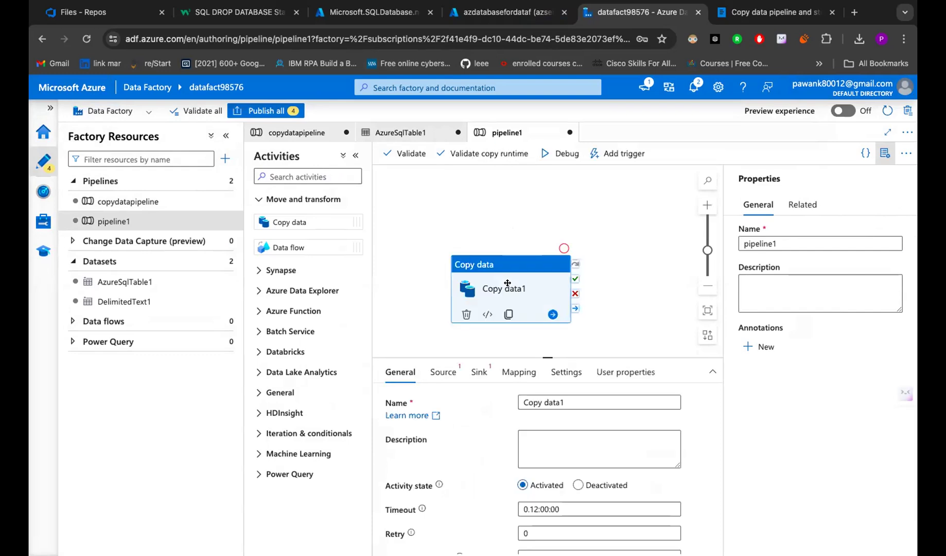
click(442, 371)
click(477, 372)
click(442, 373)
click(478, 372)
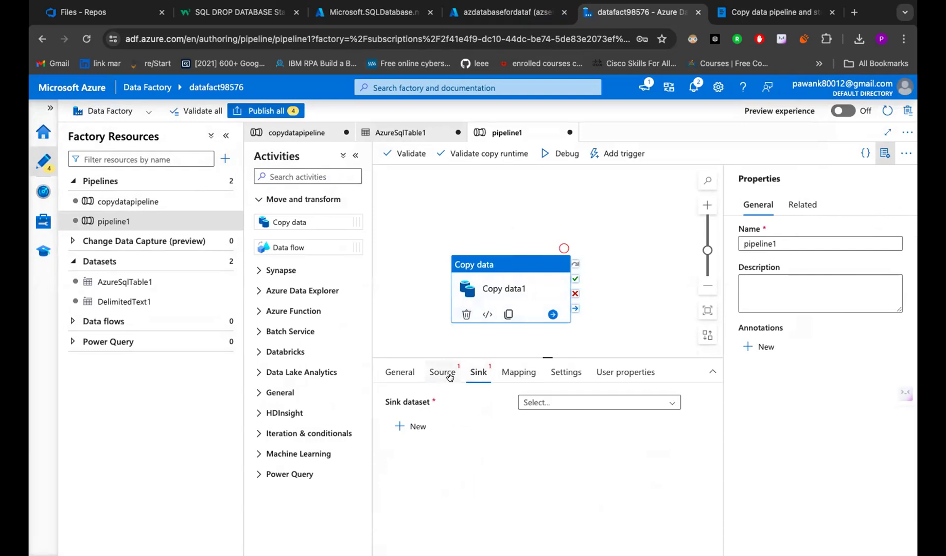
click(448, 376)
- Start a new source dataset using Azure Blob Storage with DelimitedText format
click(416, 426)
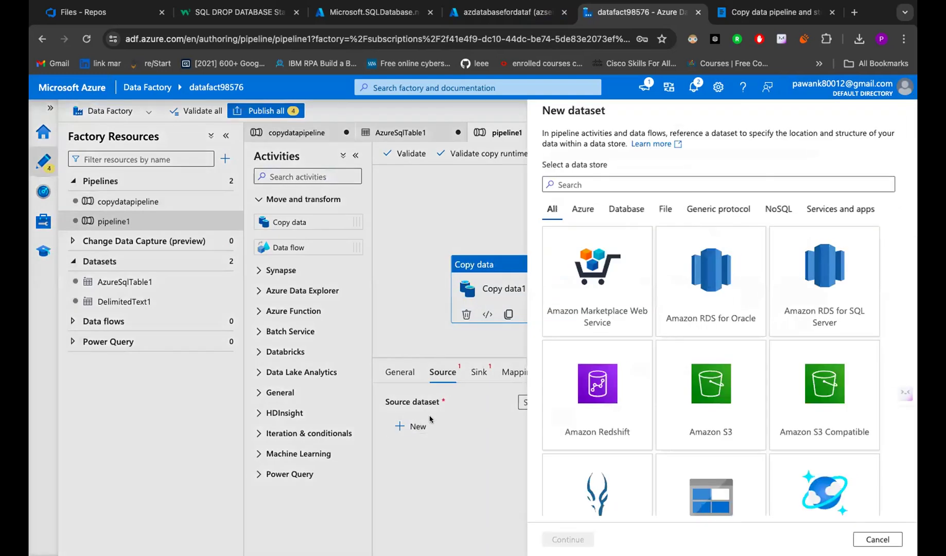
text(bl)
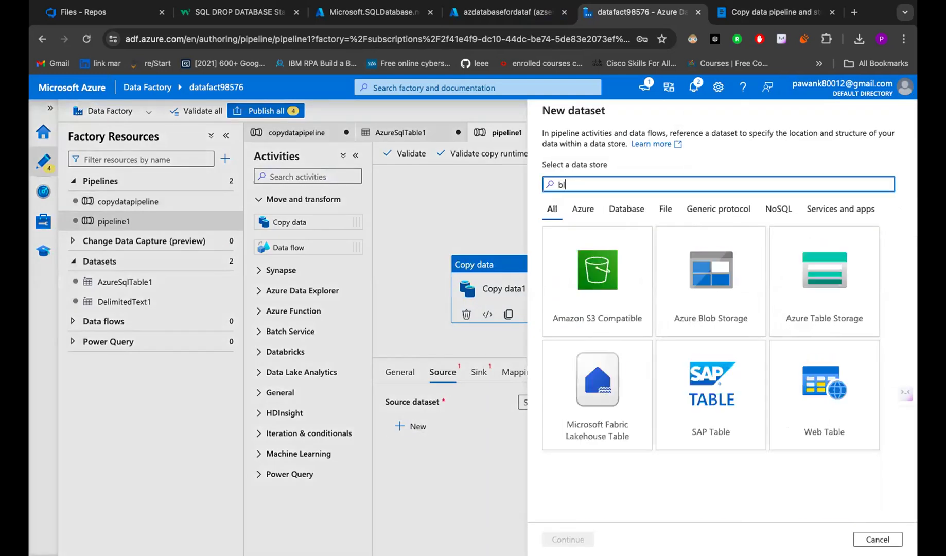
text(ob)
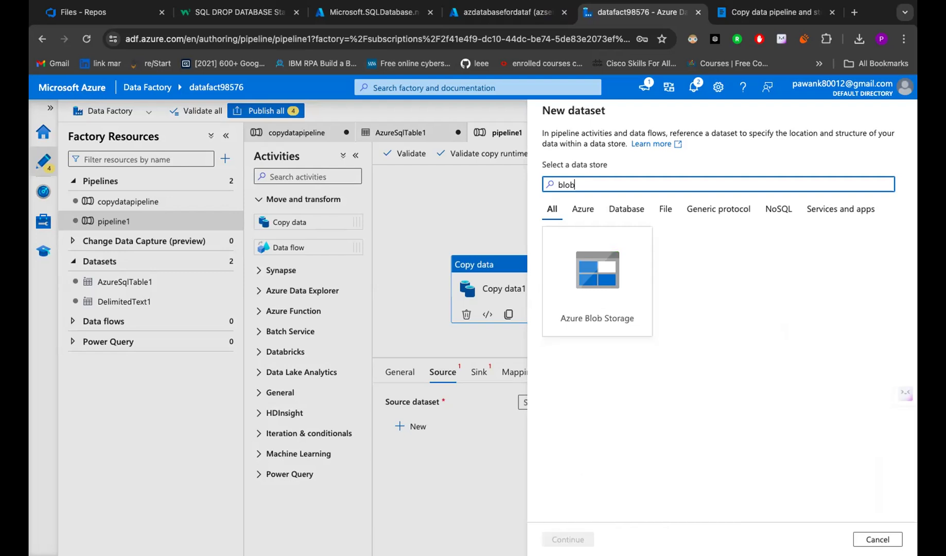
click(612, 264)
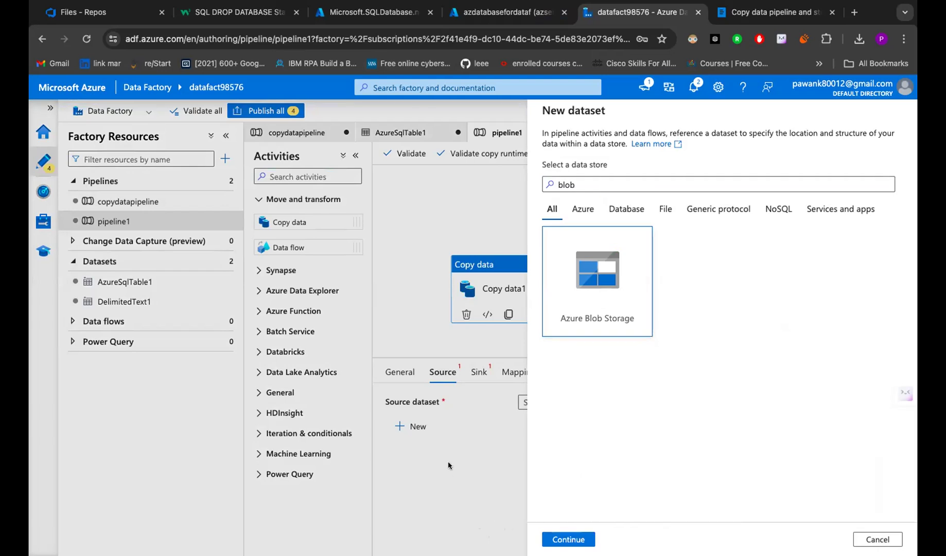
click(569, 539)
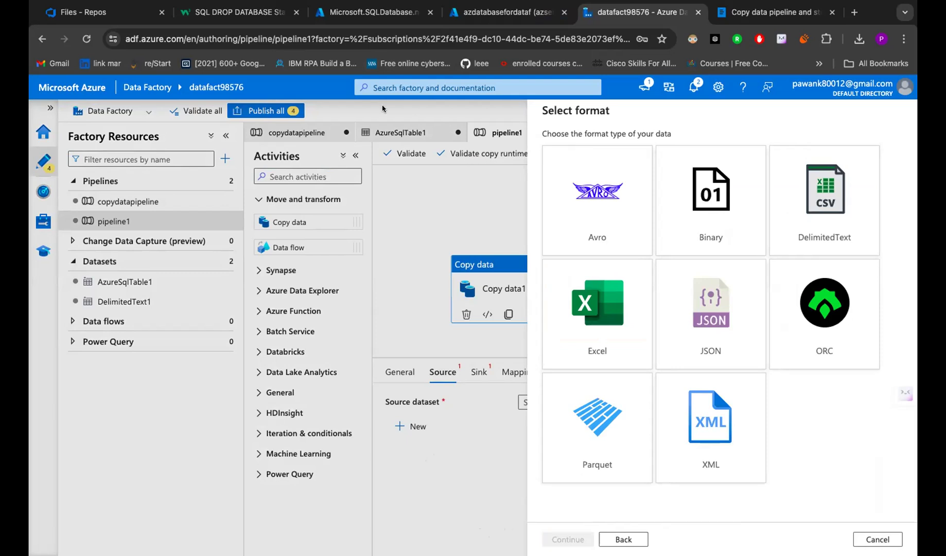
click(852, 242)
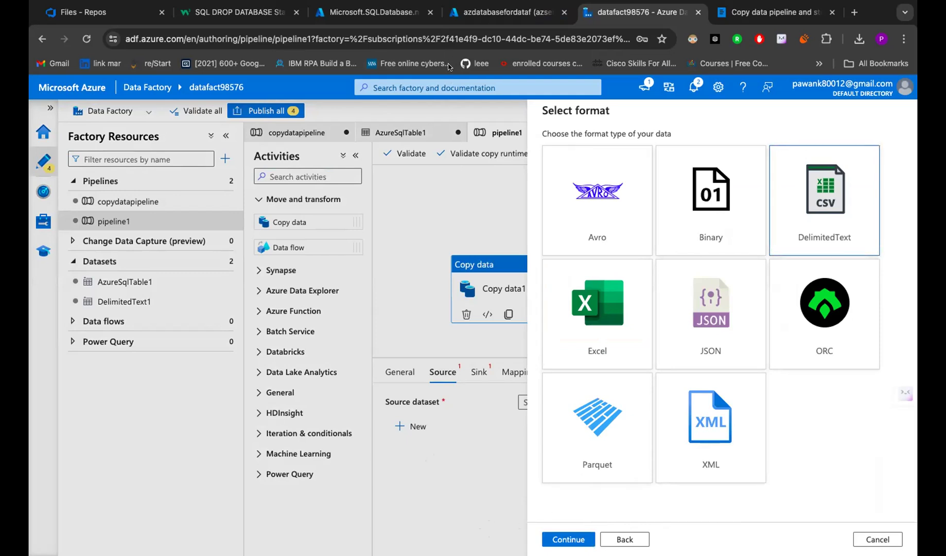
click(571, 539)
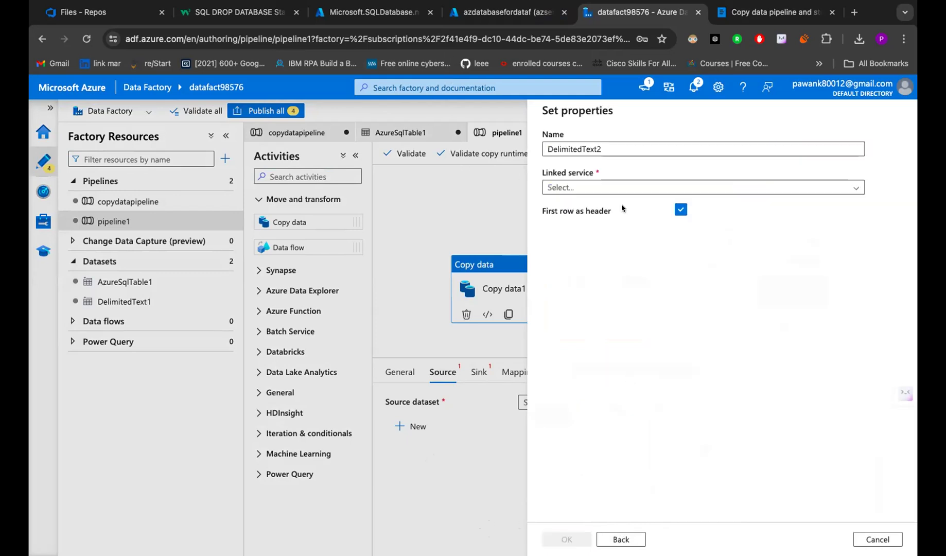
- Link the dataset to AzureBlobStorage1 with file path input/EmpDataCSV.csv
click(622, 187)
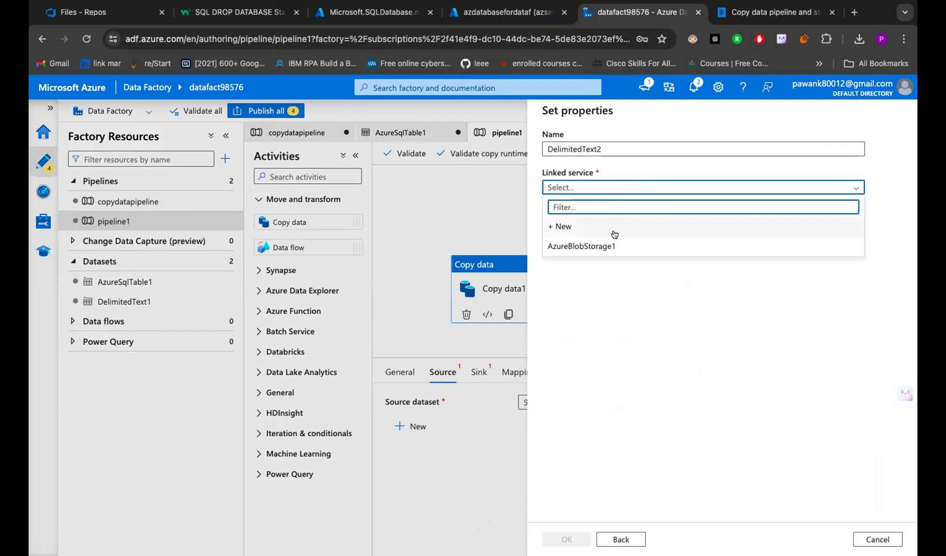
click(618, 246)
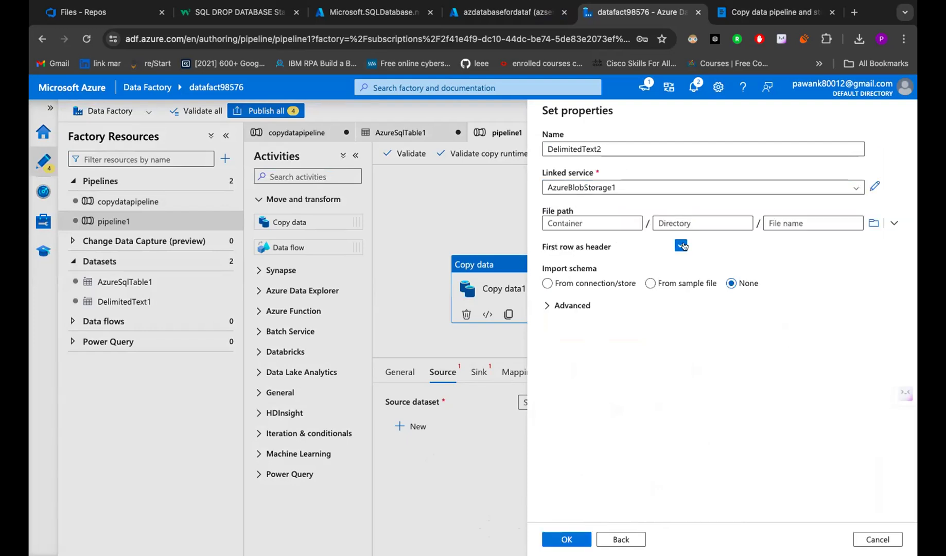
click(874, 223)
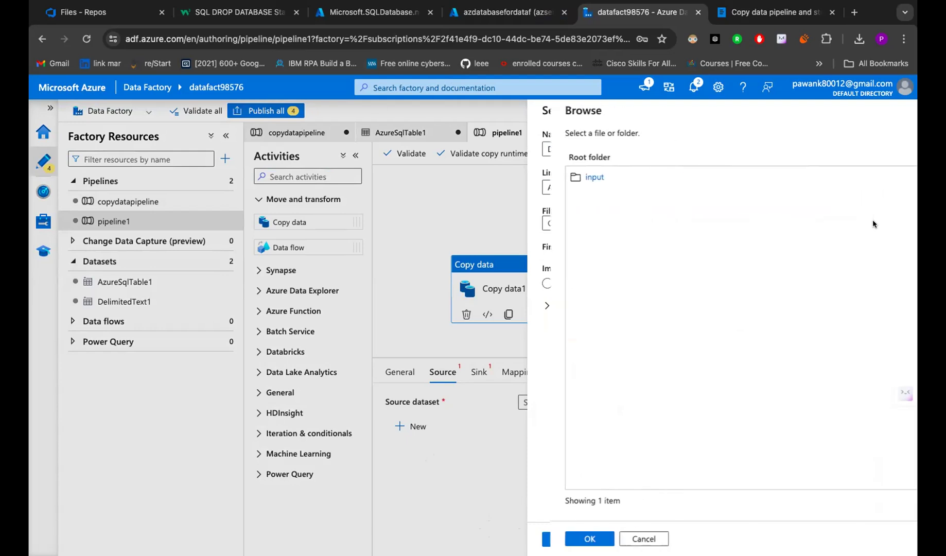
click(643, 177)
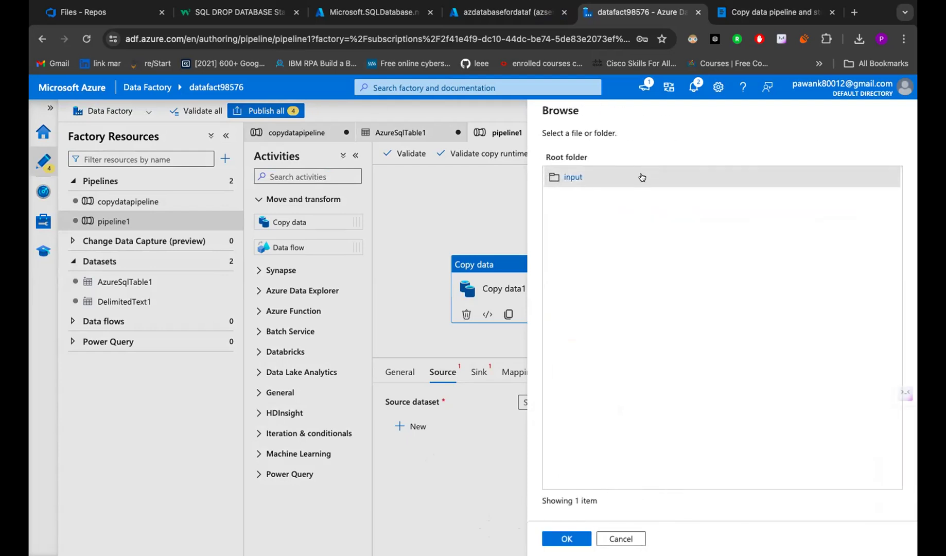
double_click(562, 175)
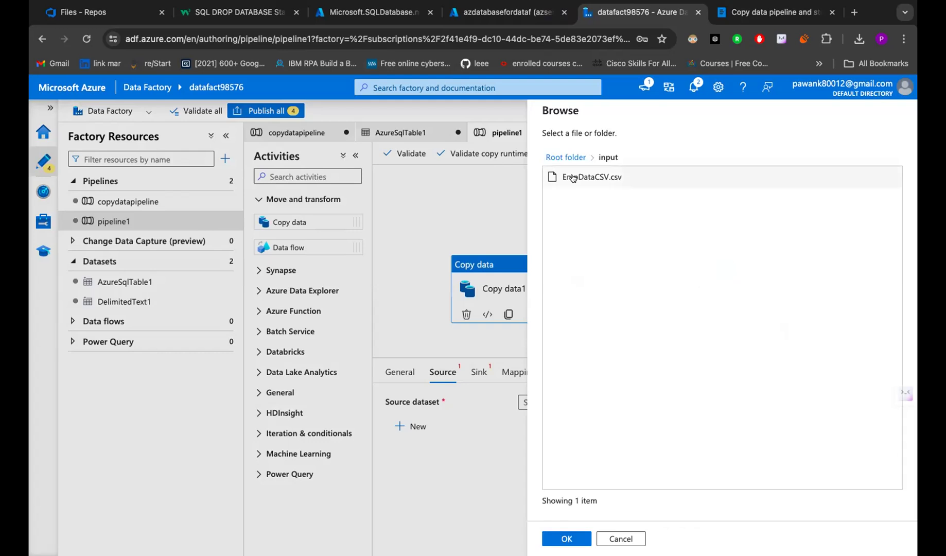
click(578, 177)
click(557, 537)
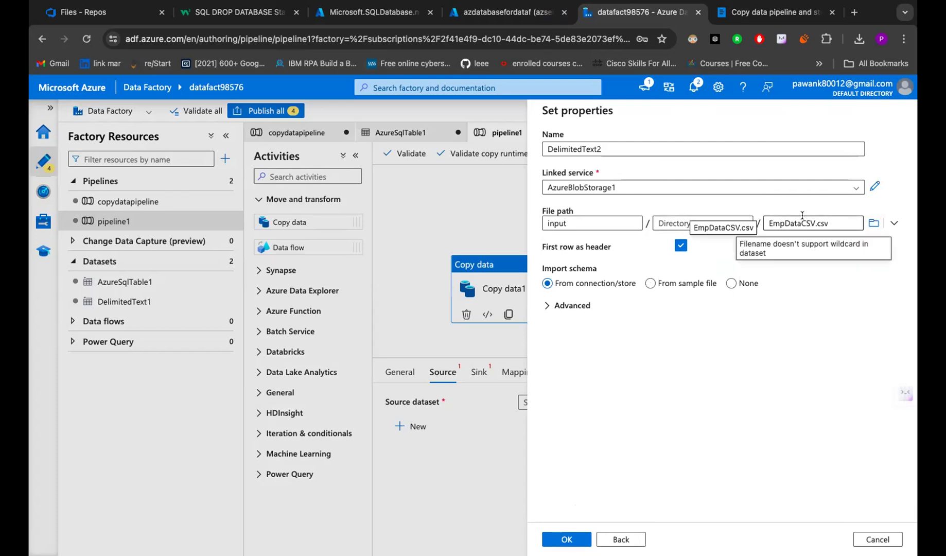
- Keep the first row as header and create the DelimitedText2 dataset
scroll(593, 268, up, 2)
scroll(594, 268, up, 3)
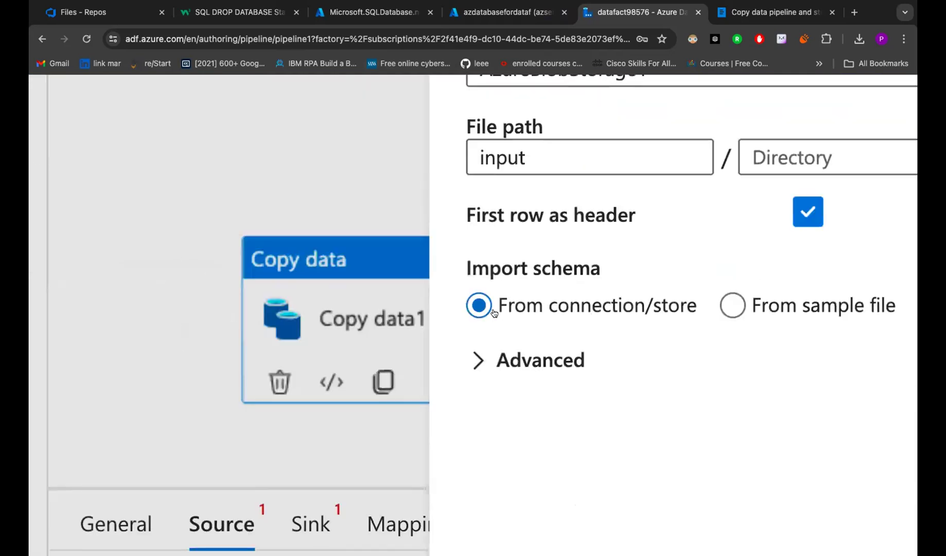
scroll(473, 308, down, 5)
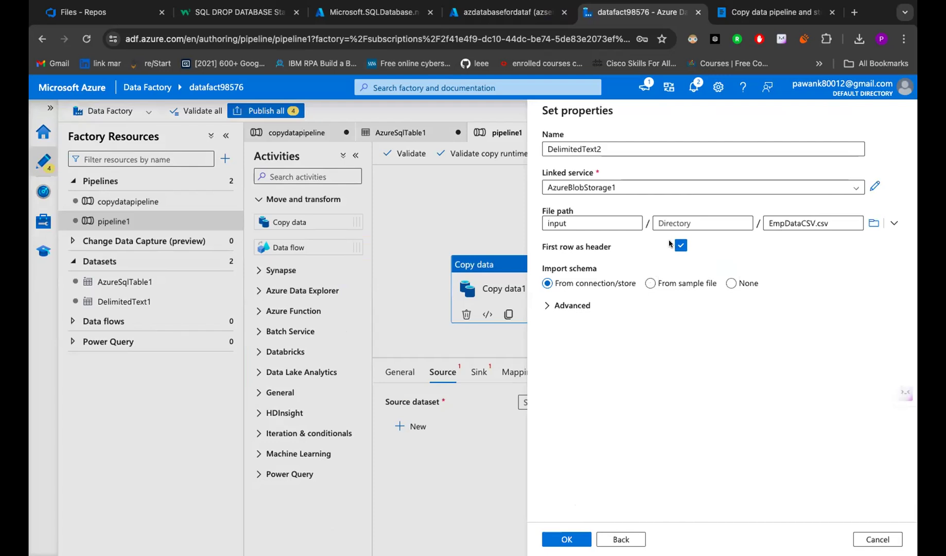
click(680, 245)
click(680, 245)
click(560, 535)
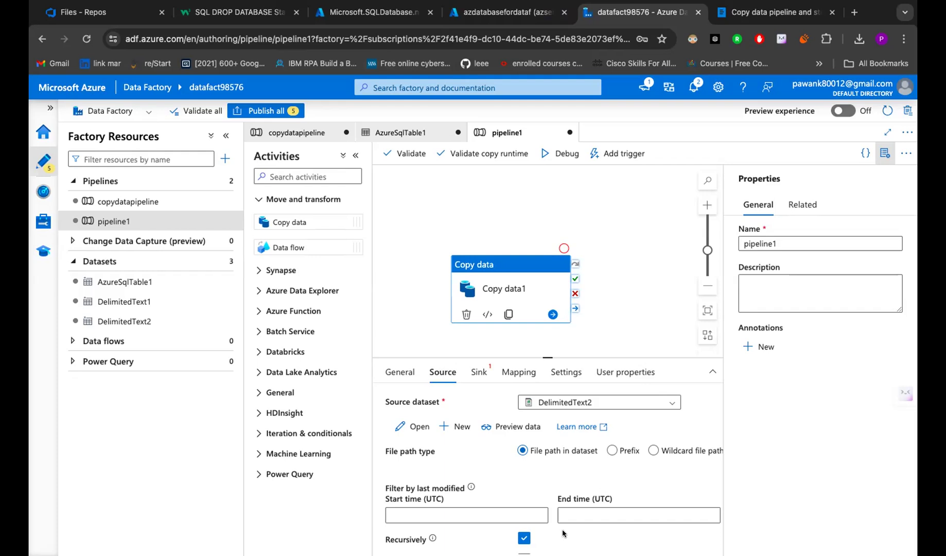
- Preview the two employee rows of EmpDataCSV.csv, then close the preview
click(514, 428)
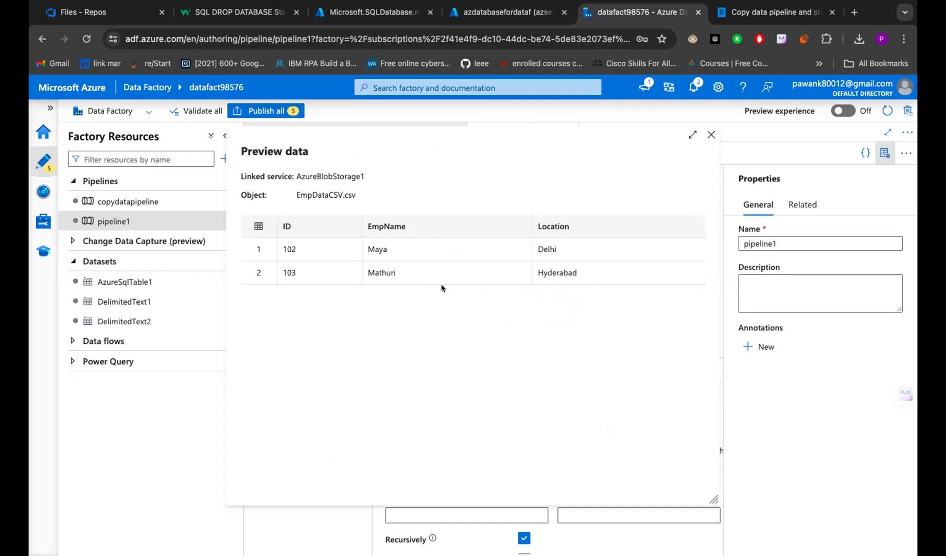
click(712, 134)
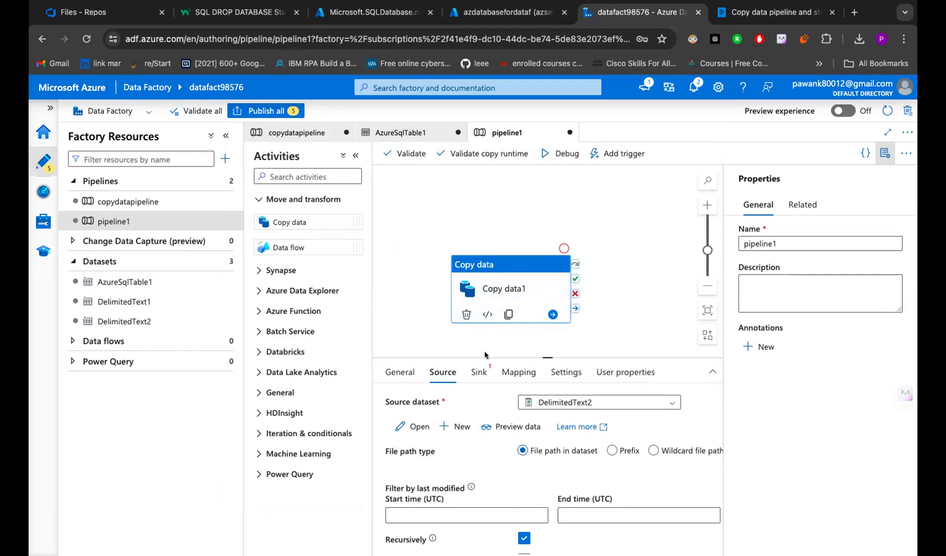
- Reload the SQLDatabase deployment tab and go to the azdbfordatfactory database resource
click(474, 369)
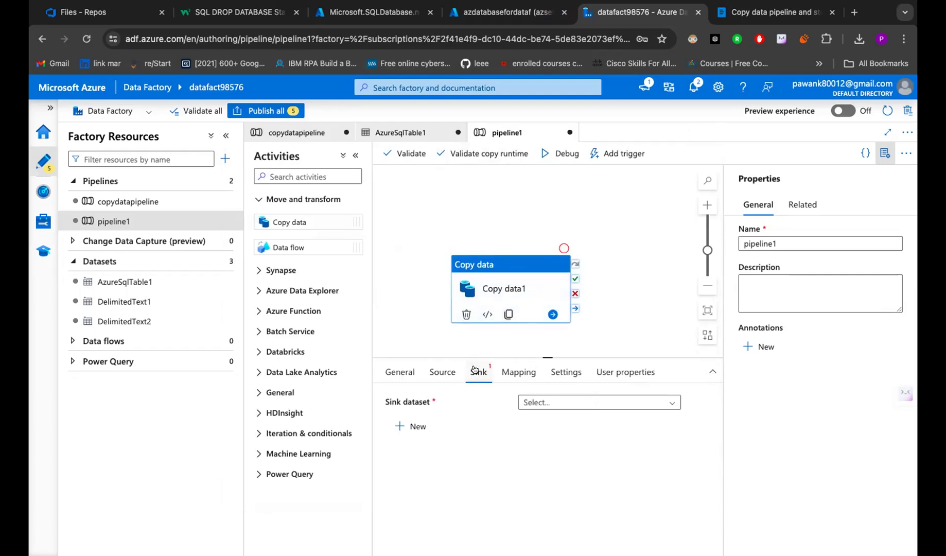
click(357, 13)
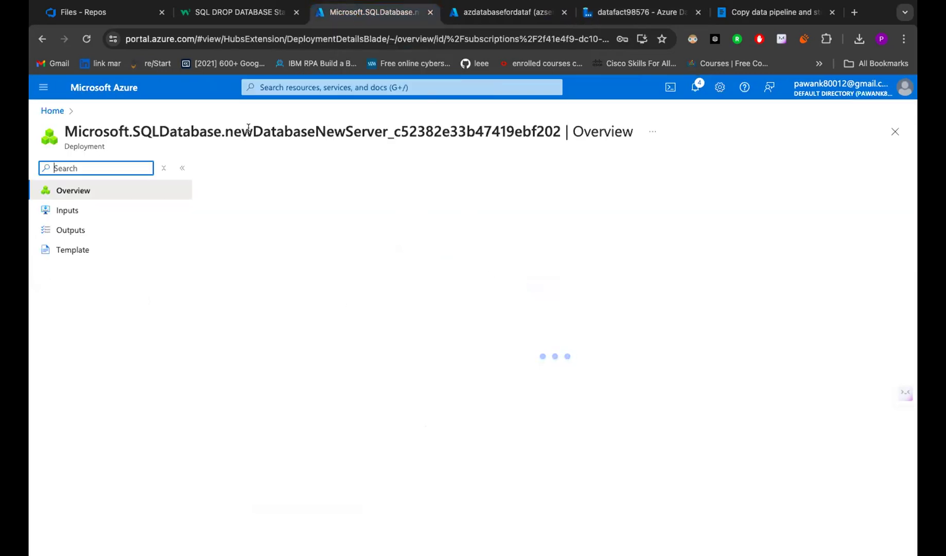
click(85, 38)
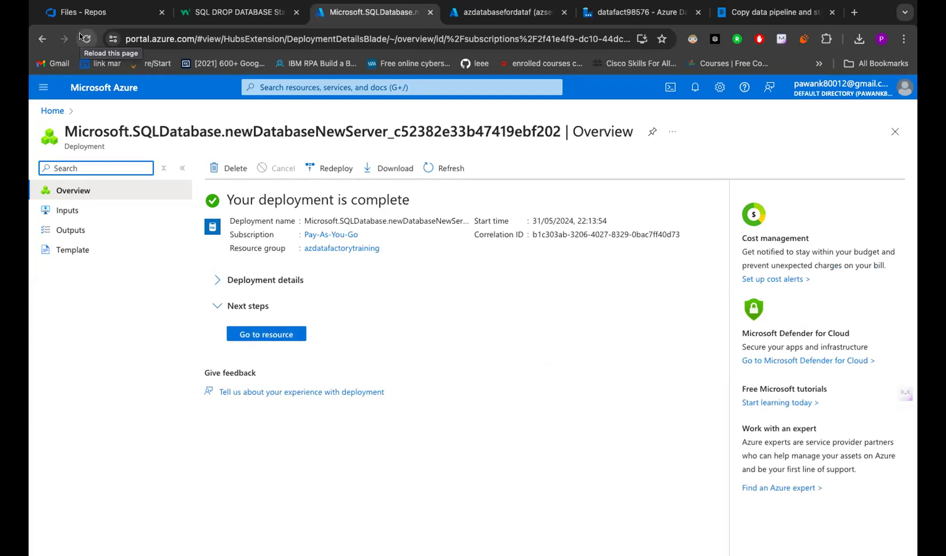
click(265, 337)
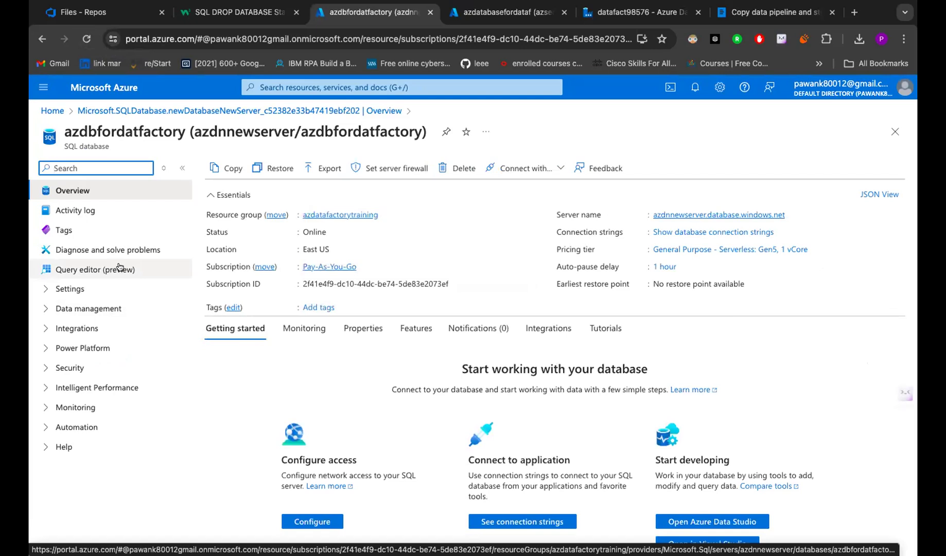
- Open azdbfordatfactory's Query editor and sign in with the SQL login password
click(119, 266)
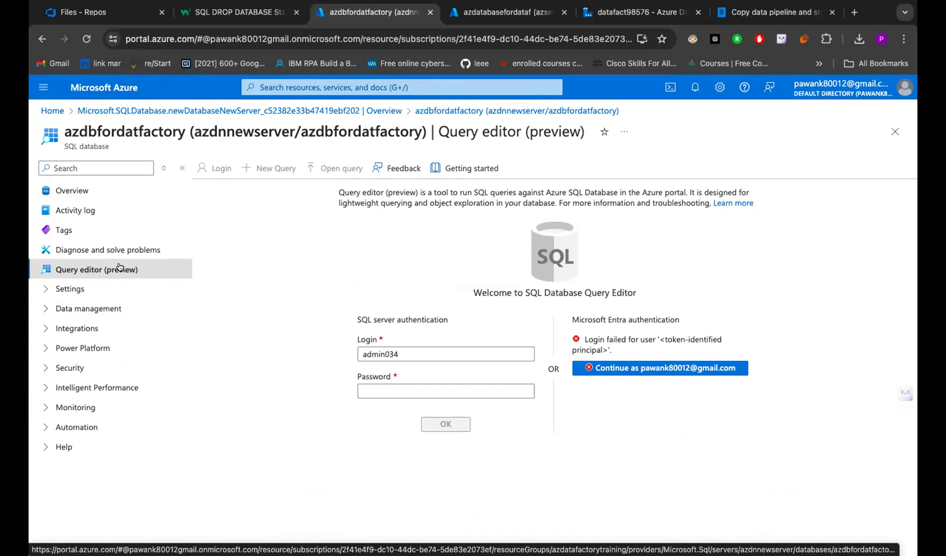
click(387, 392)
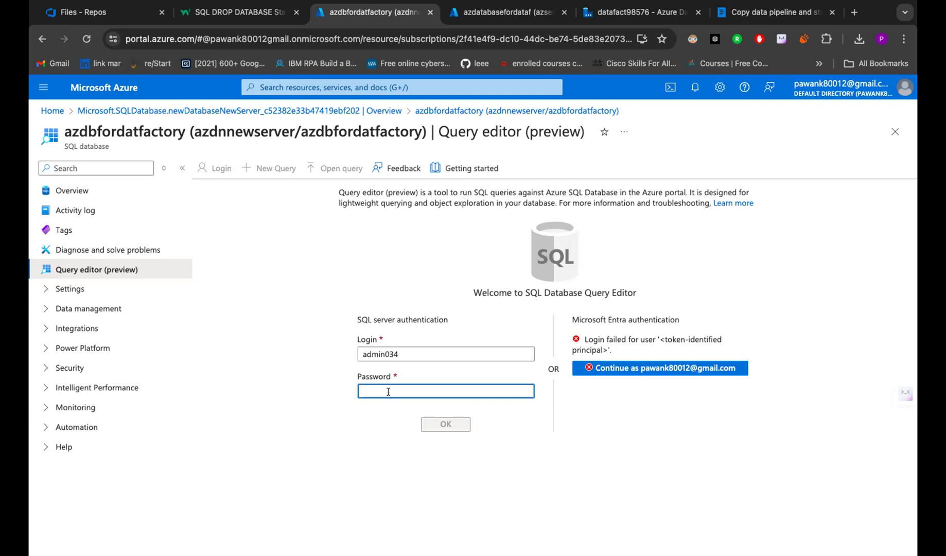
text(••••••)
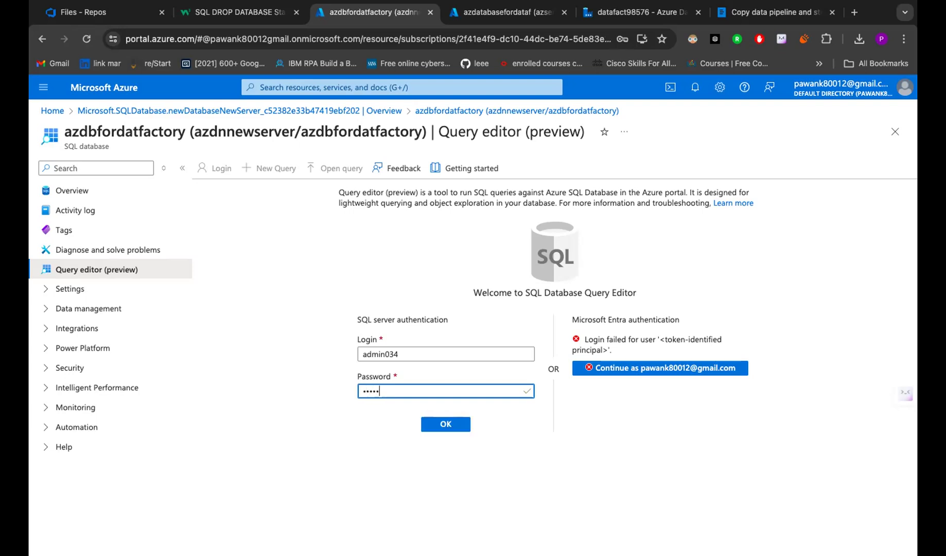
text(••)
click(426, 422)
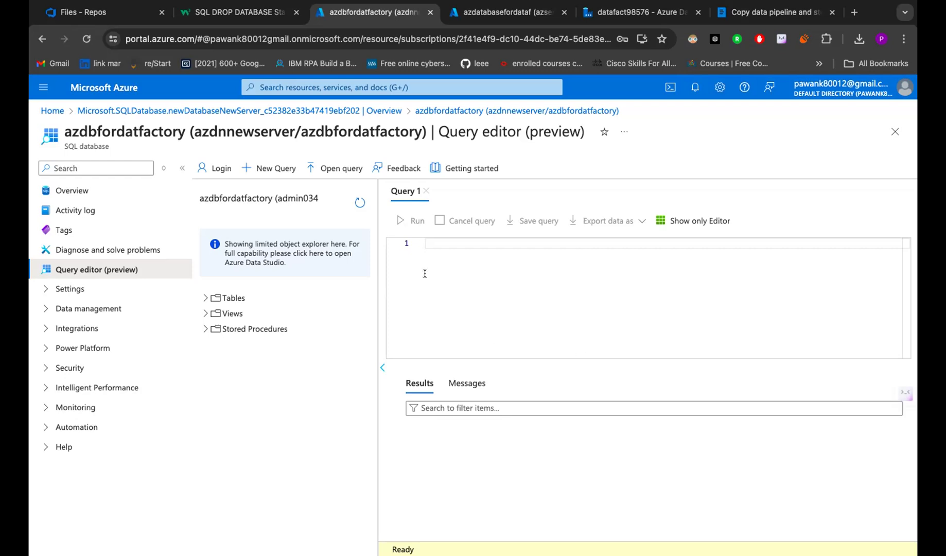
click(249, 18)
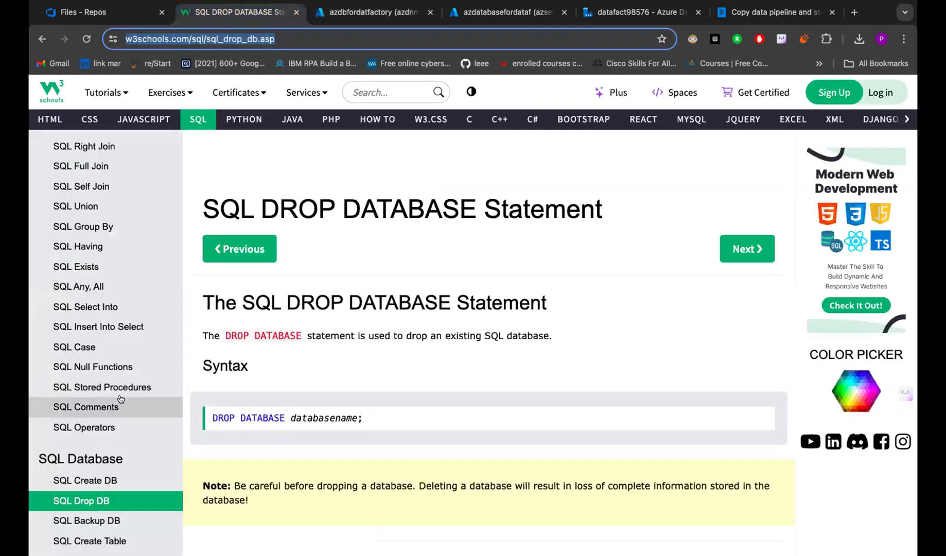
click(106, 477)
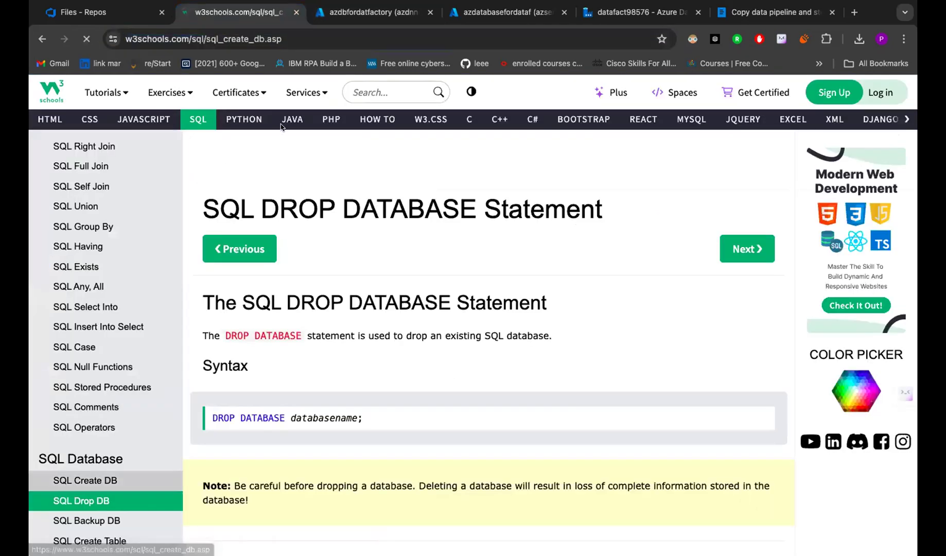
click(310, 35)
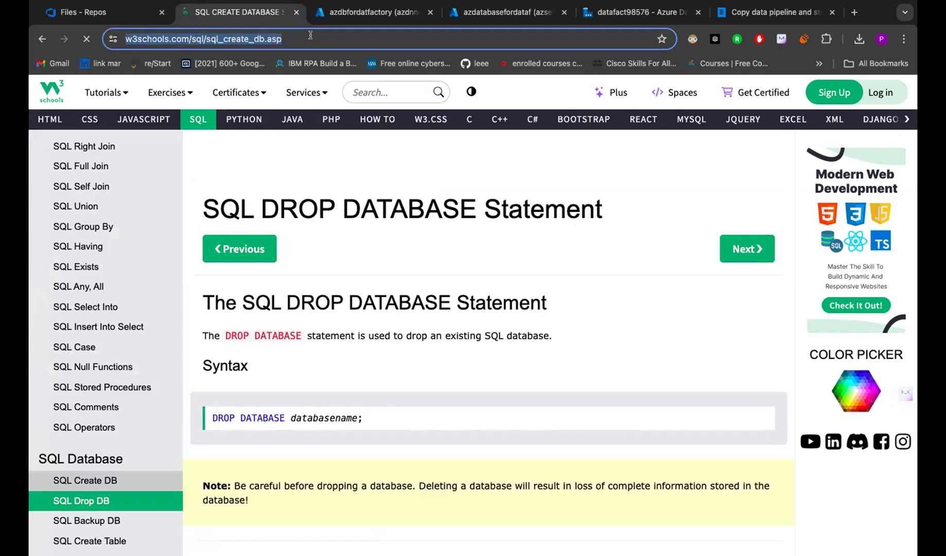
click(364, 15)
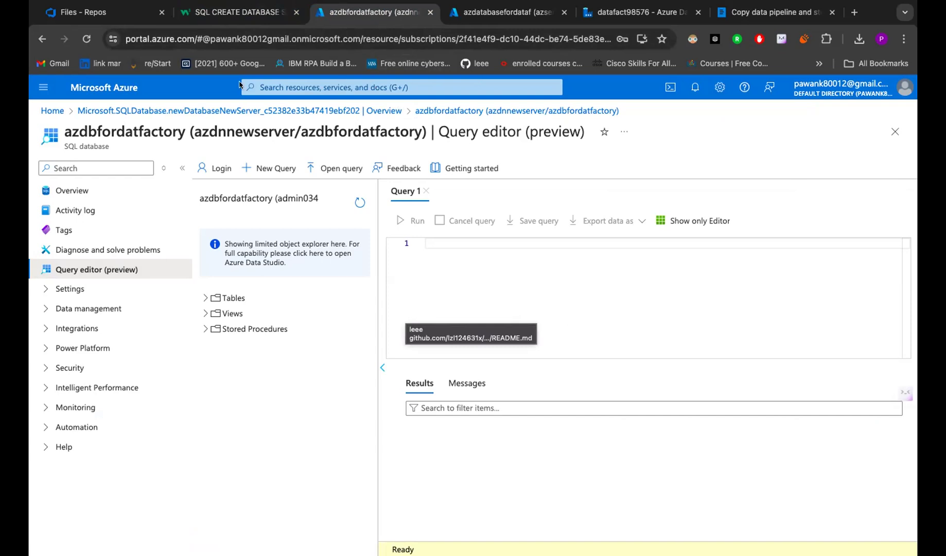
- Type CREATE TABLE EMPDATA with the column ID INT IDENTITY(1,1) NOT NULL
click(431, 237)
text(CRE)
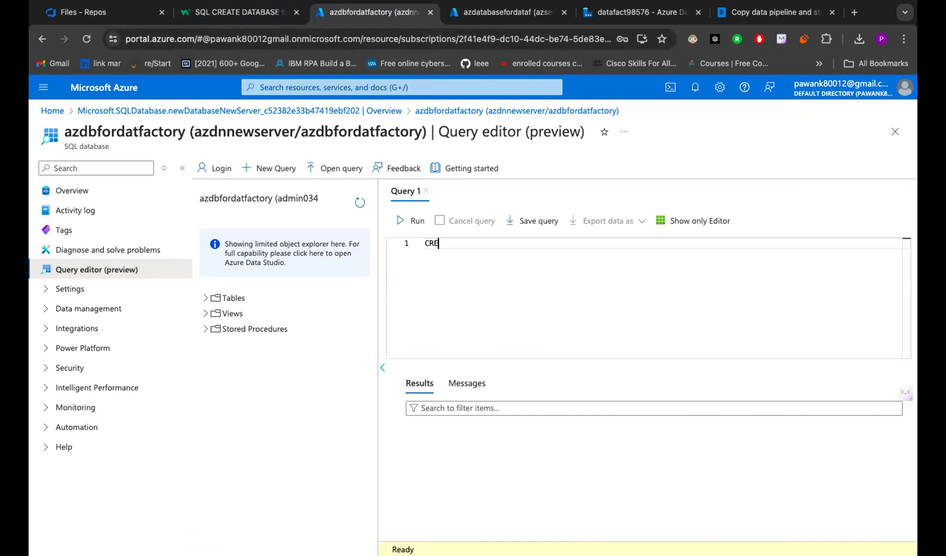
text(ATE TABLE)
text(EMPDATA)
key(Return)
text(()
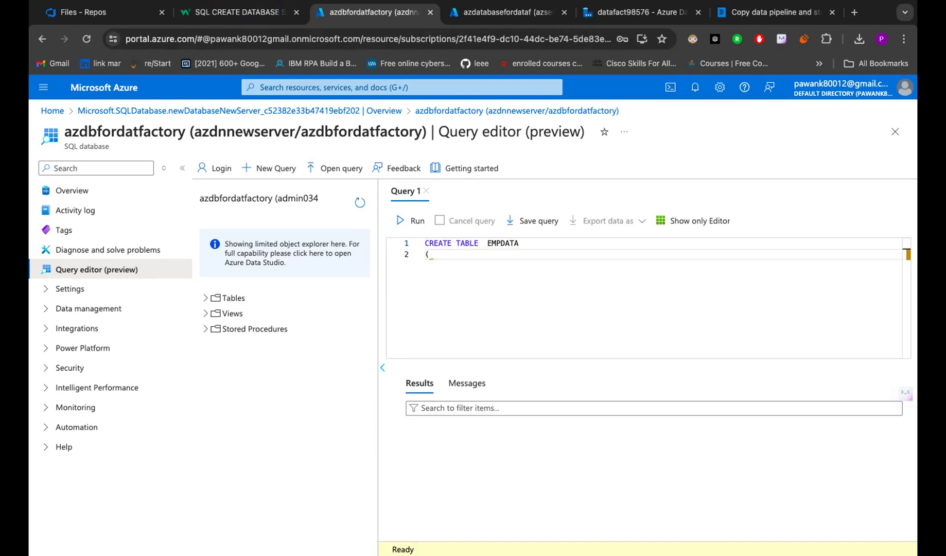
text(ID I)
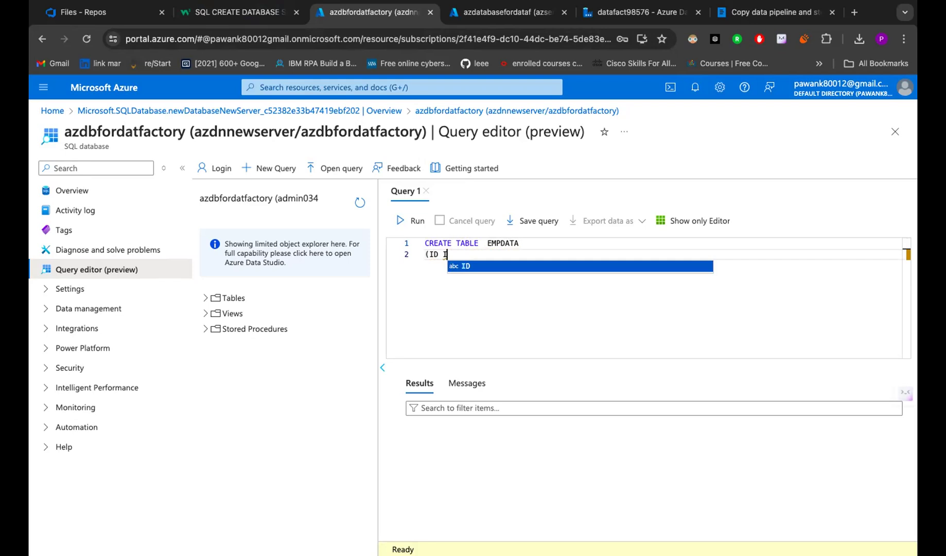
text(ND)
key(BackSpace)
key(BackSpace)
text(NT )
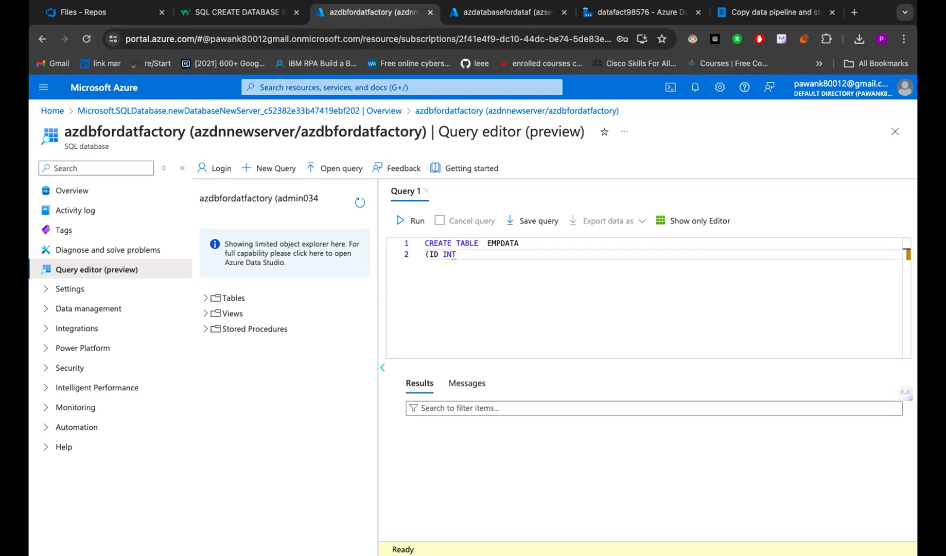
text(IN)
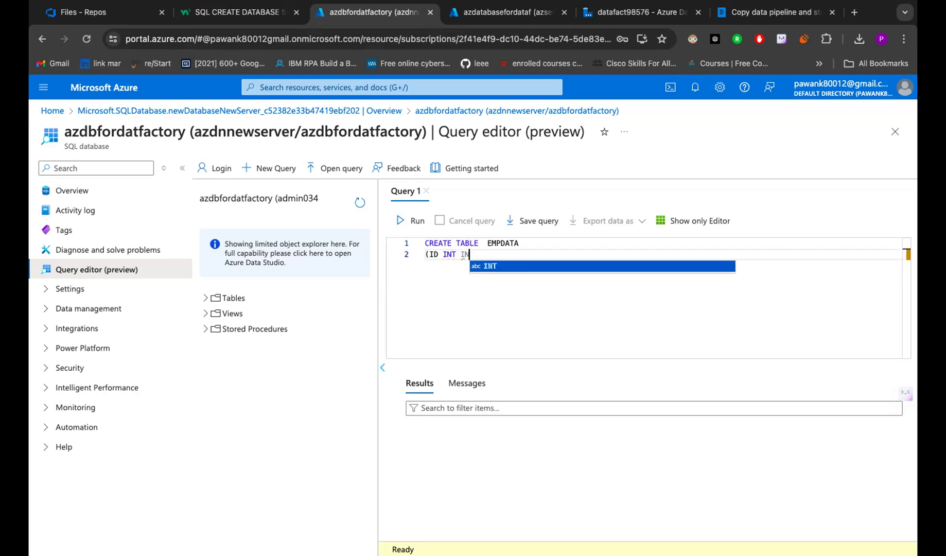
key(BackSpace)
text(DENT)
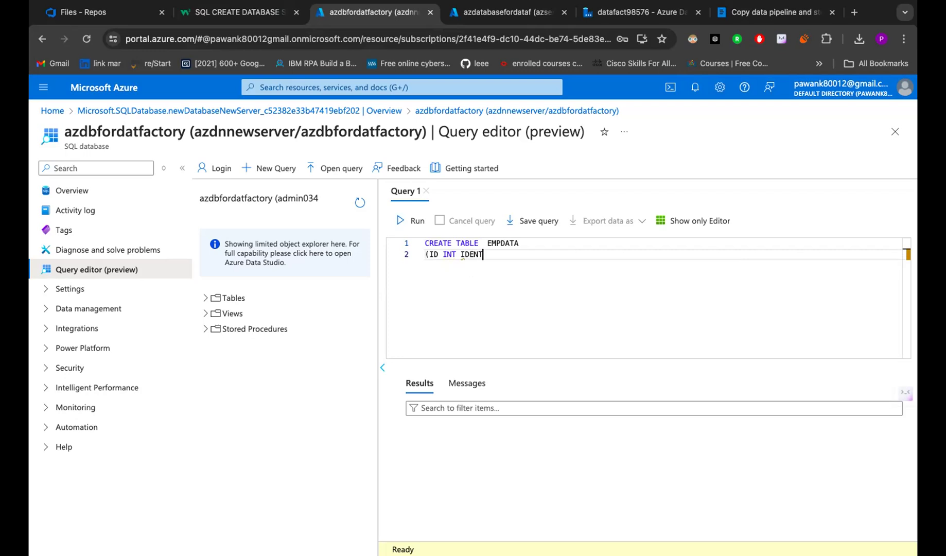
text(ITY(1,1) NOT NULL,)
key(Return)
- Add EMPID INT, EMPNAME VARCHAR(50), EMPLOCATION VARCHAR(50), close the parenthesis and run it
text(E)
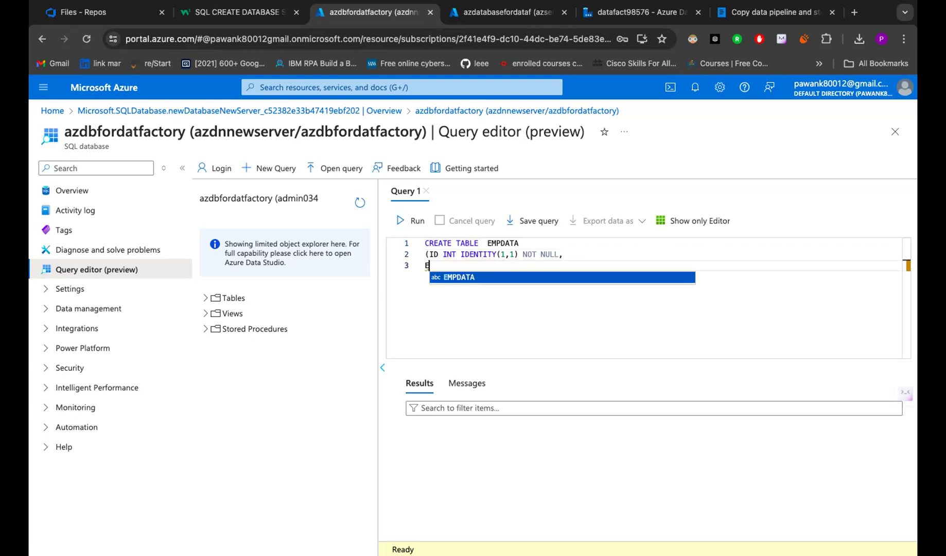
text(MPID )
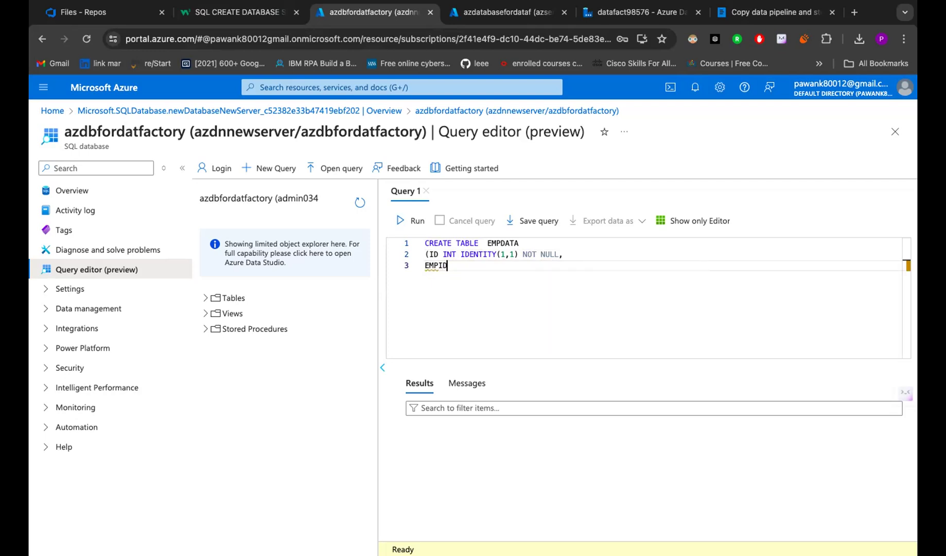
text(INT,)
key(Return)
text(E)
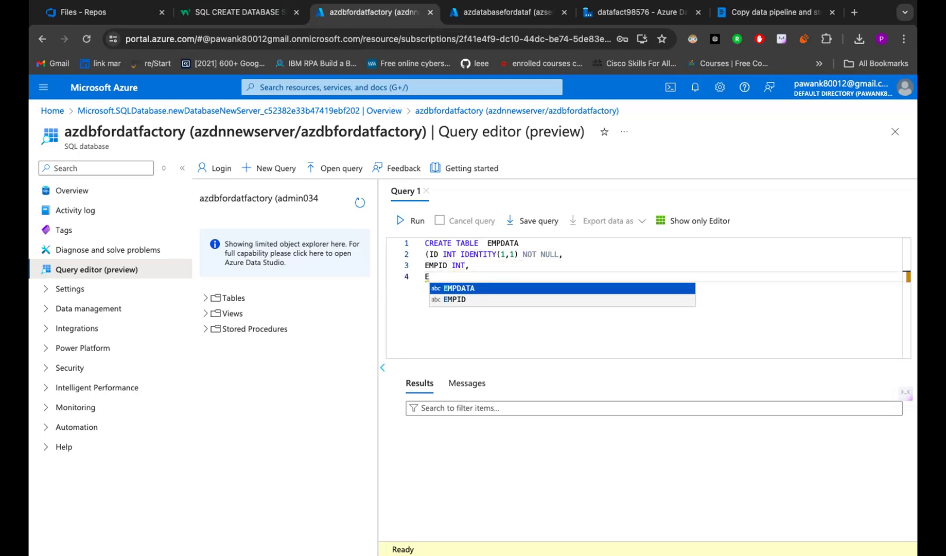
text(MPNAME )
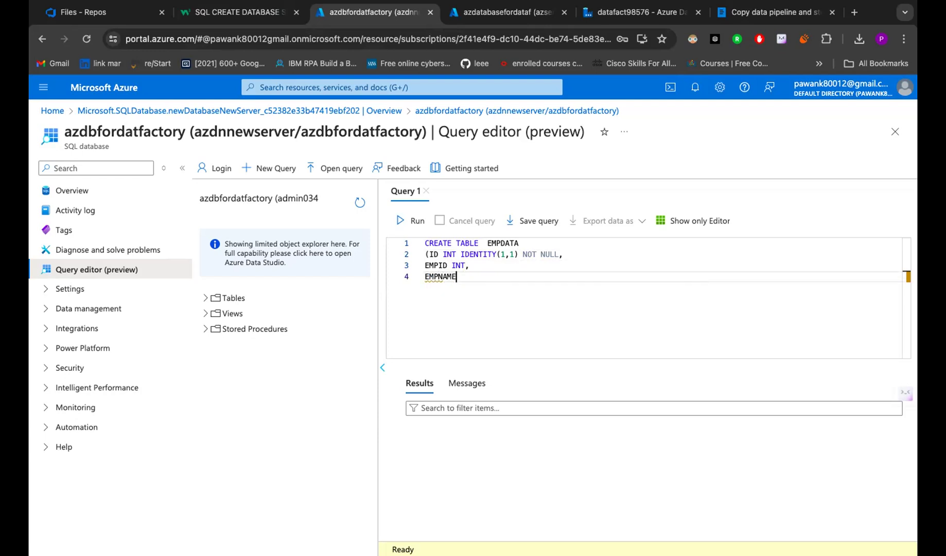
text(VARCHAR(50),)
key(Return)
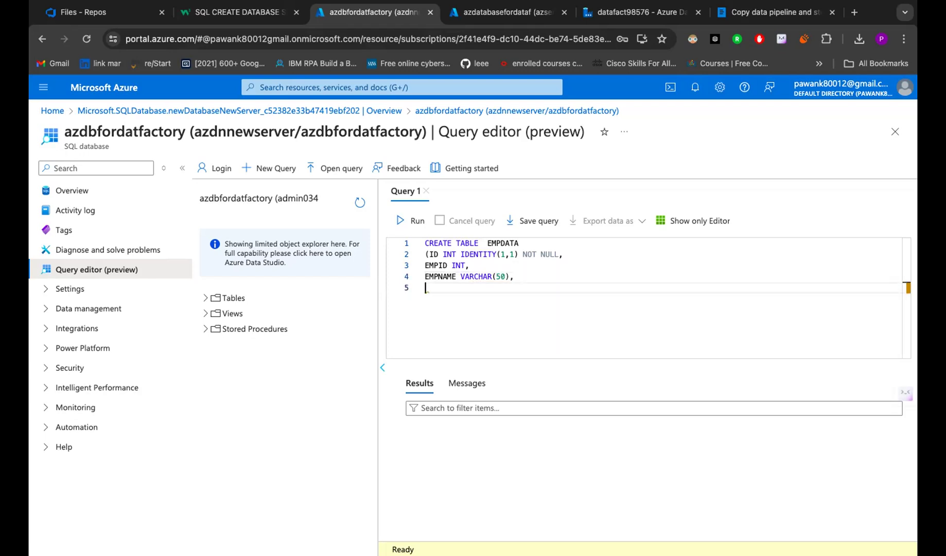
text(EMPLOCATION VAR)
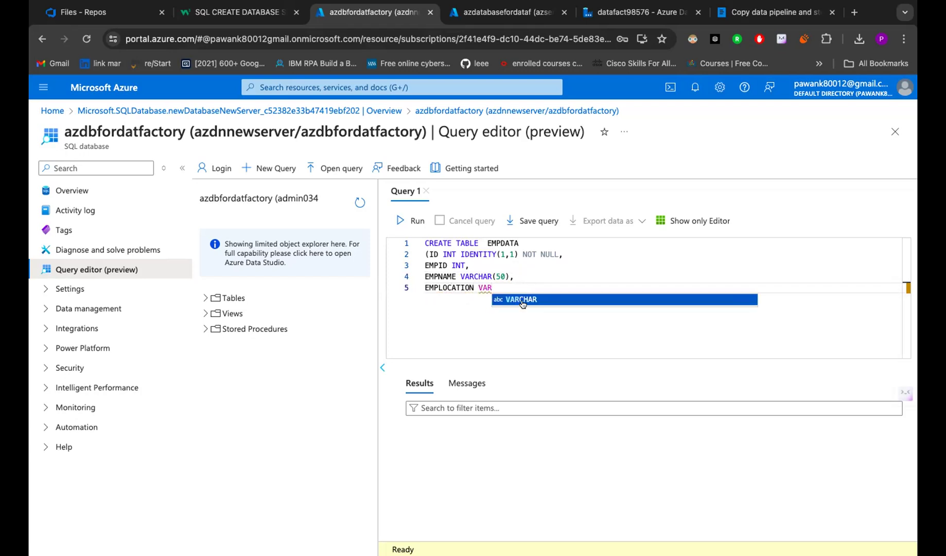
key(Tab)
text((50))
key(Return)
text())
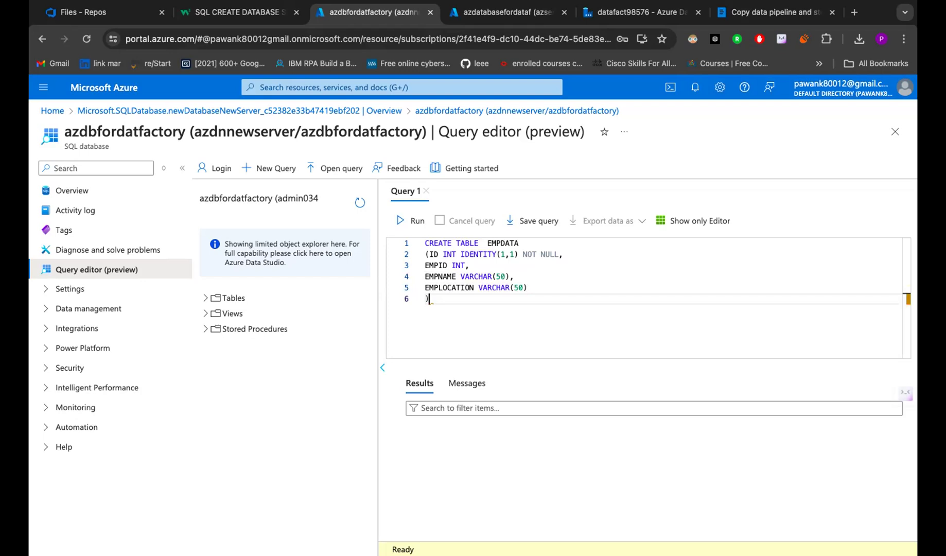
click(402, 216)
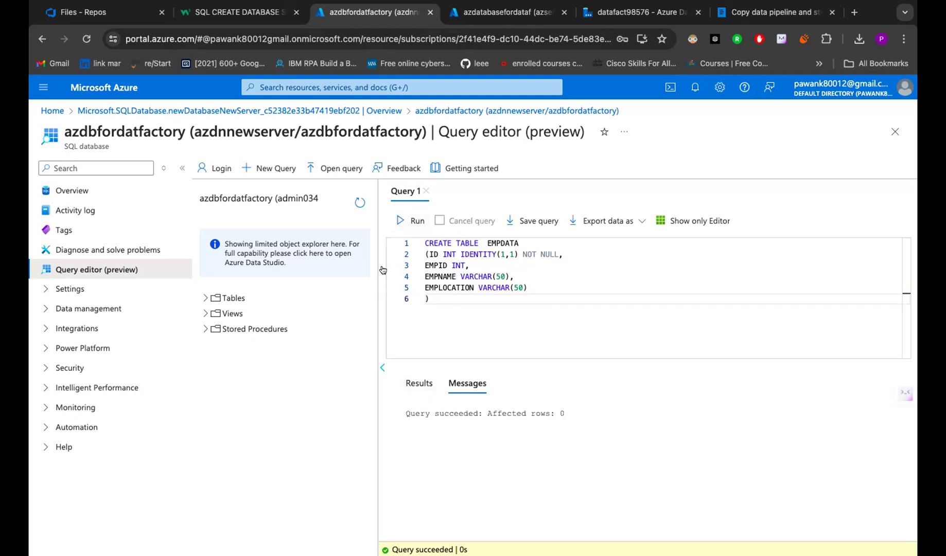
- Expand Tables and run Select Top 1000 Rows on dbo.EMPDATA
click(269, 297)
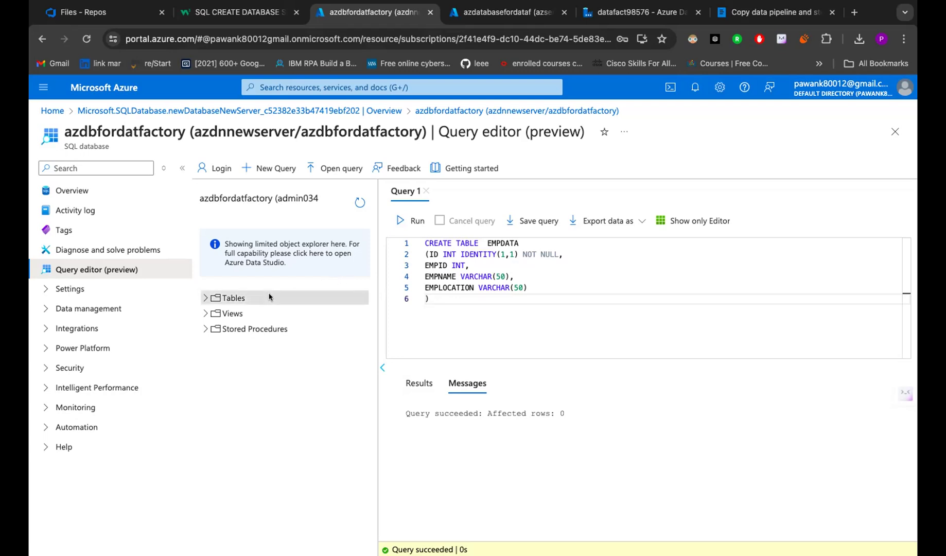
click(204, 297)
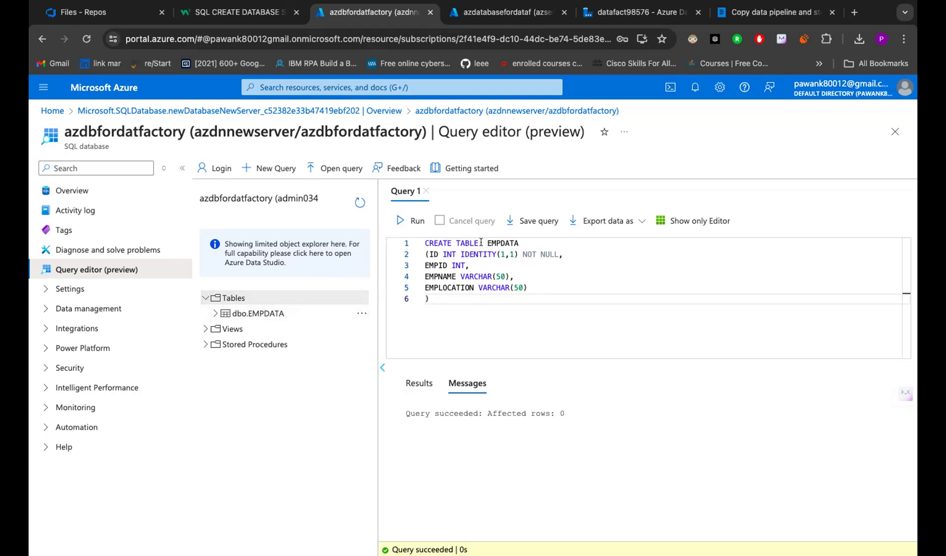
drag(487, 243, 534, 243)
click(264, 315)
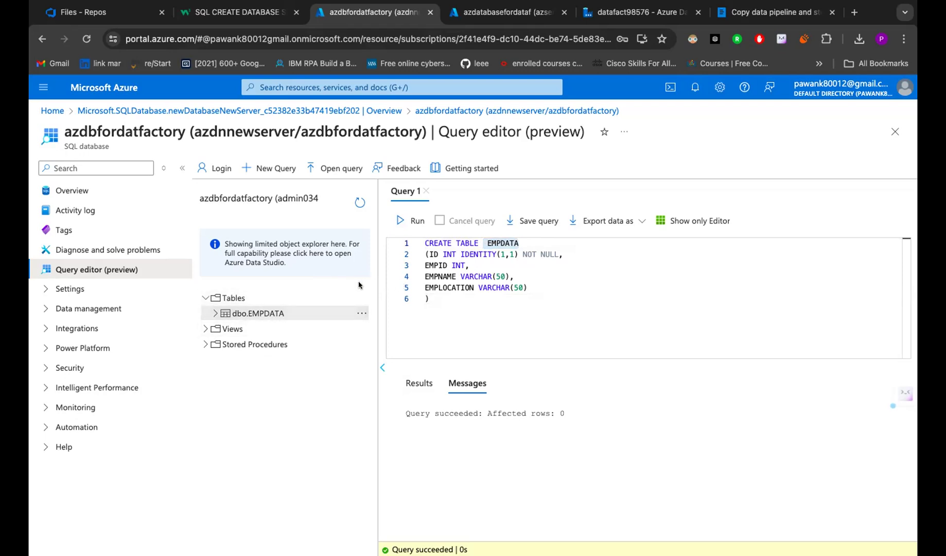
click(362, 313)
click(380, 324)
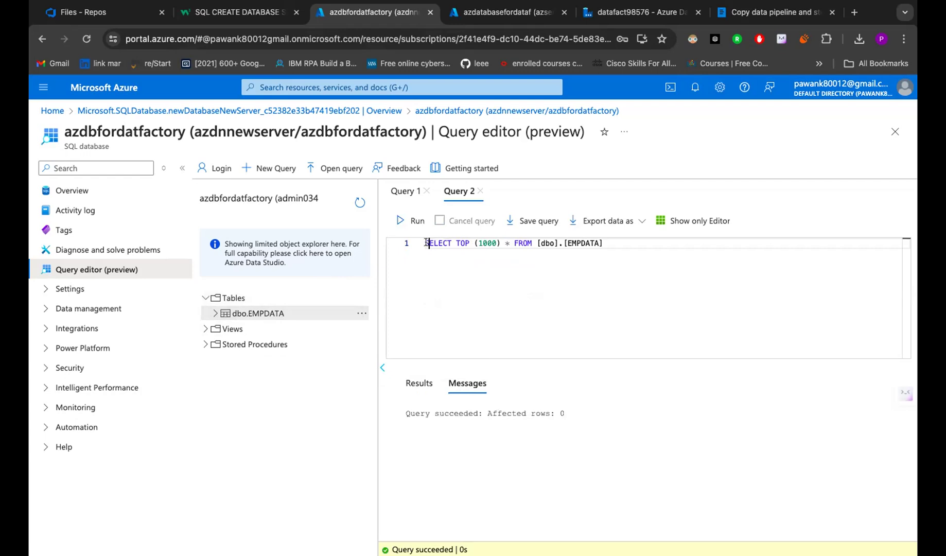
- Return to the datafact98576 Data Factory pipeline1 editor
drag(426, 243, 489, 233)
click(613, 237)
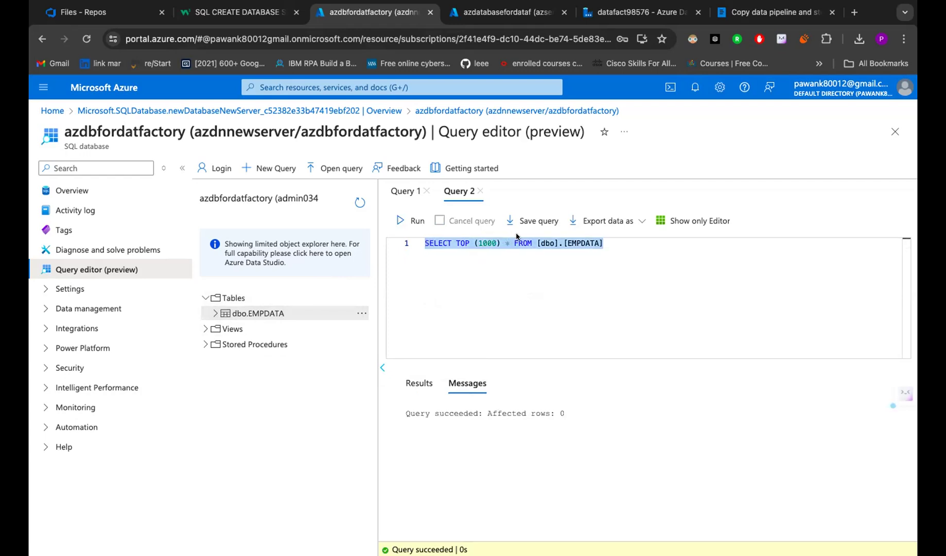
click(611, 242)
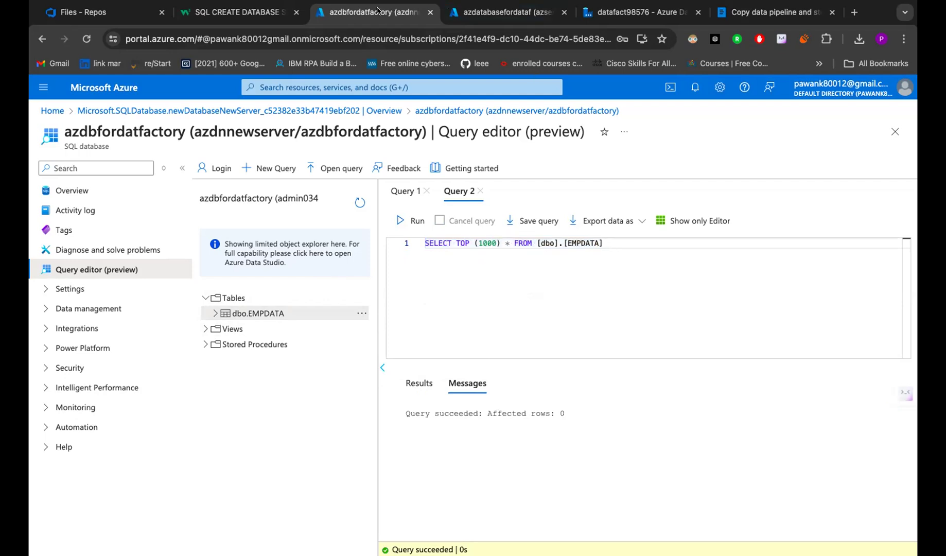
click(607, 20)
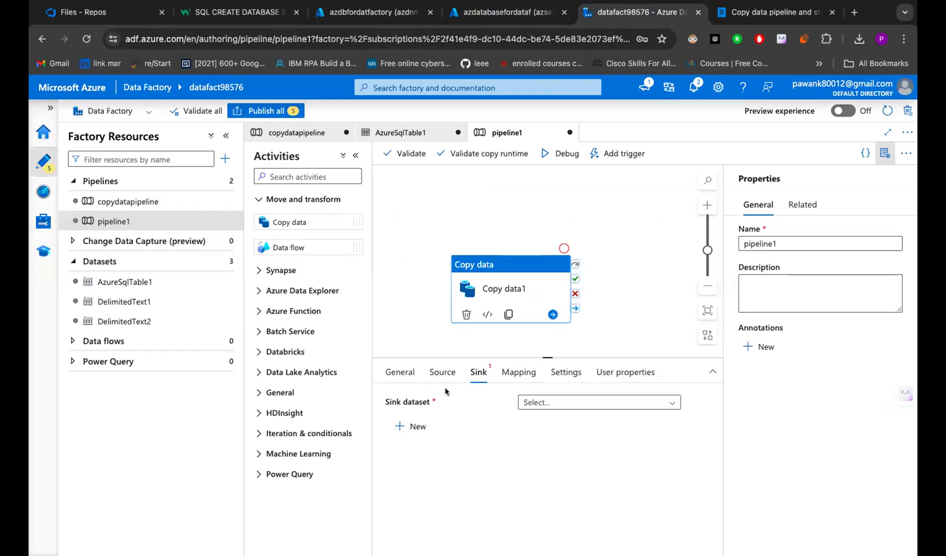